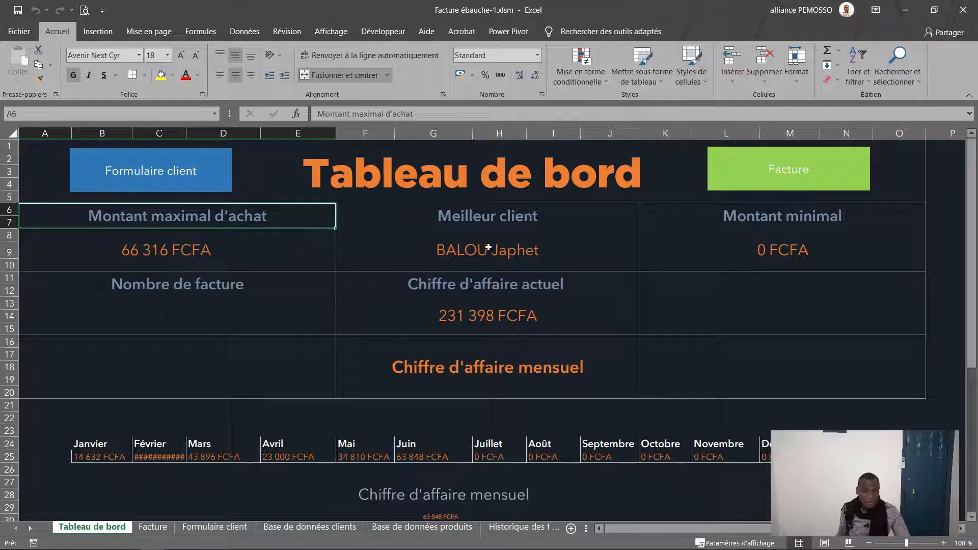
# Step: Inspect the dashboard formulas for best client, minimum purchase amount, revenue total and monthly revenue
pyautogui.click(475, 249)
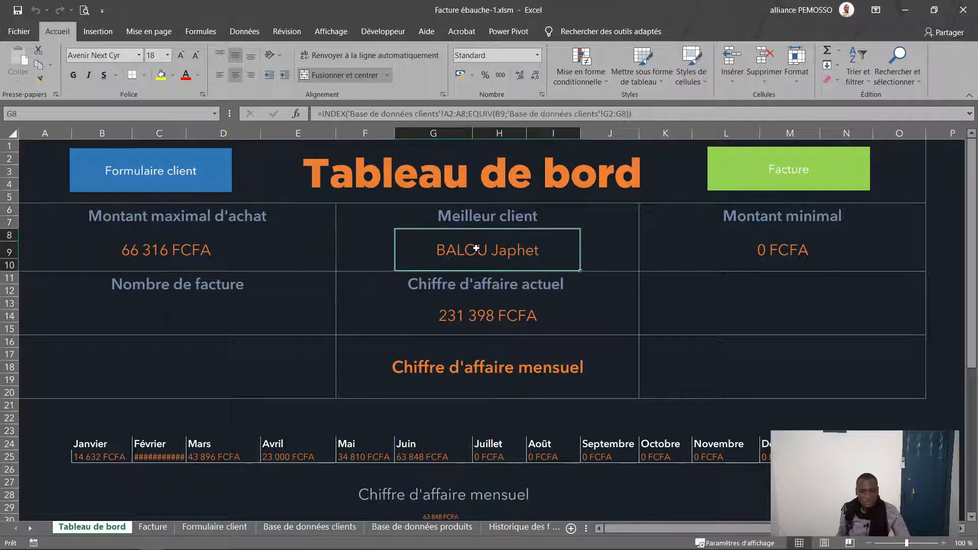
pyautogui.click(783, 220)
pyautogui.click(782, 250)
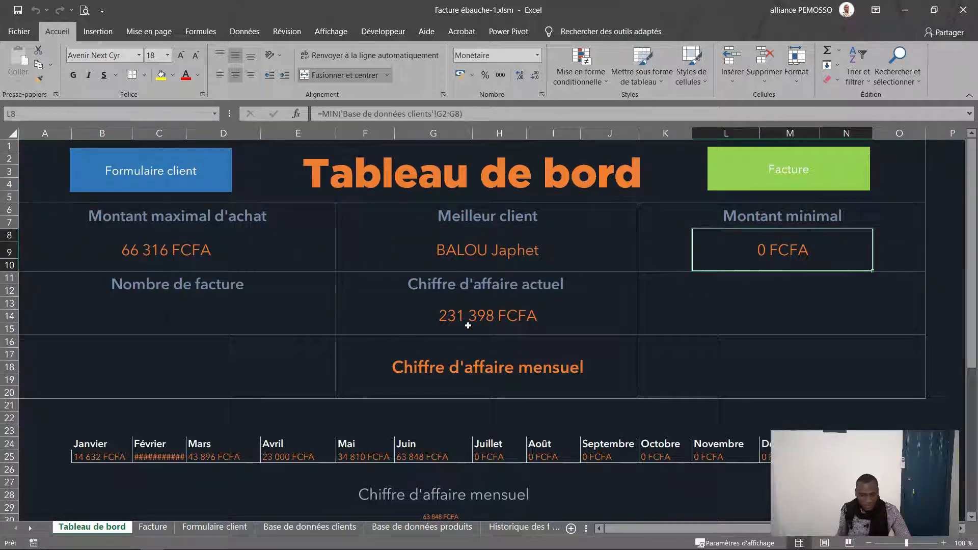
pyautogui.click(468, 325)
pyautogui.click(478, 379)
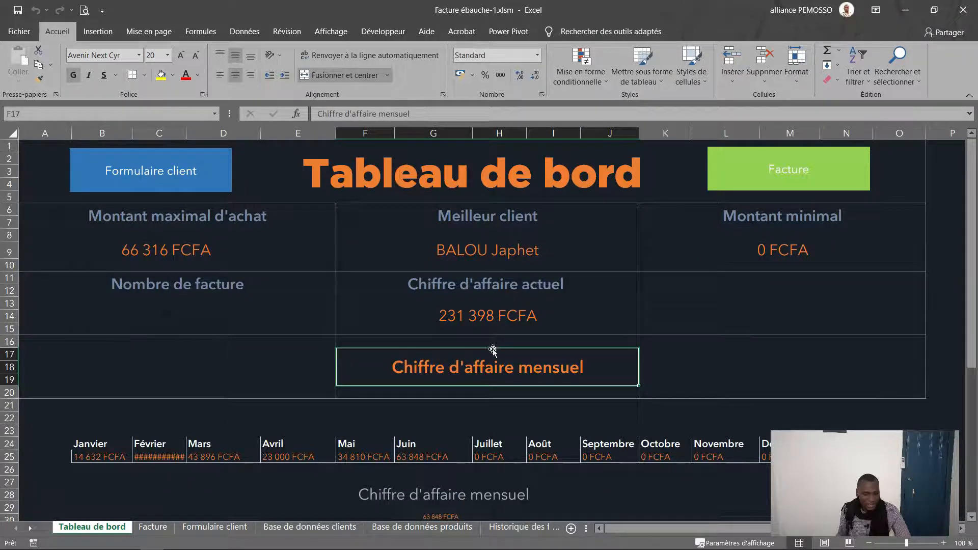
# Step: Widen column C so February shows 51 212 FCFA, then open the Formulaire client form
pyautogui.scroll(-6, 492, 349)
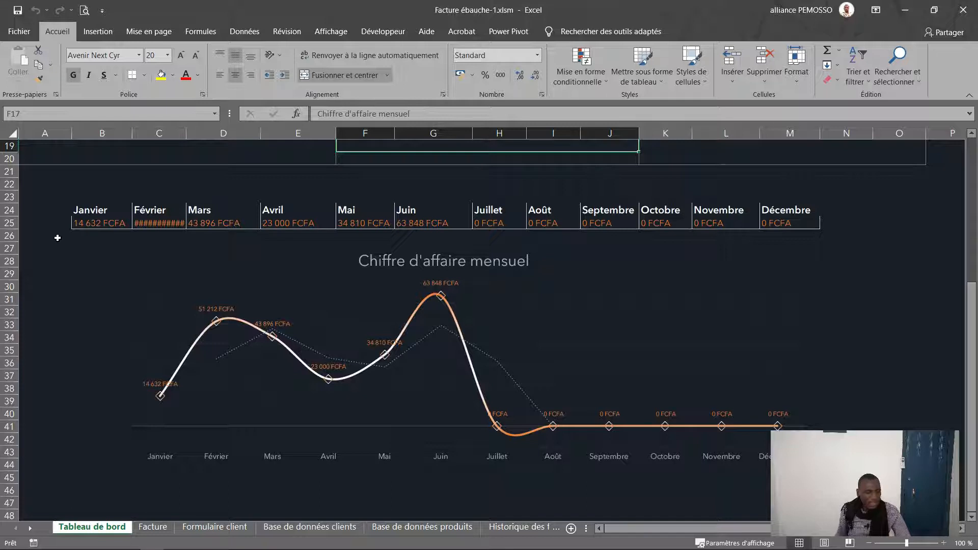
pyautogui.moveTo(186, 133); pyautogui.dragTo(190, 134)
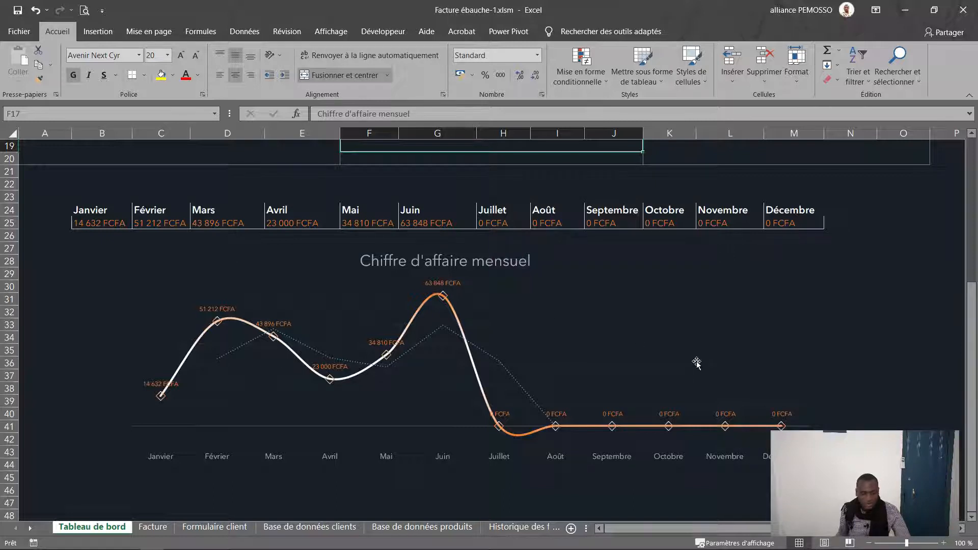
pyautogui.scroll(6, 695, 362)
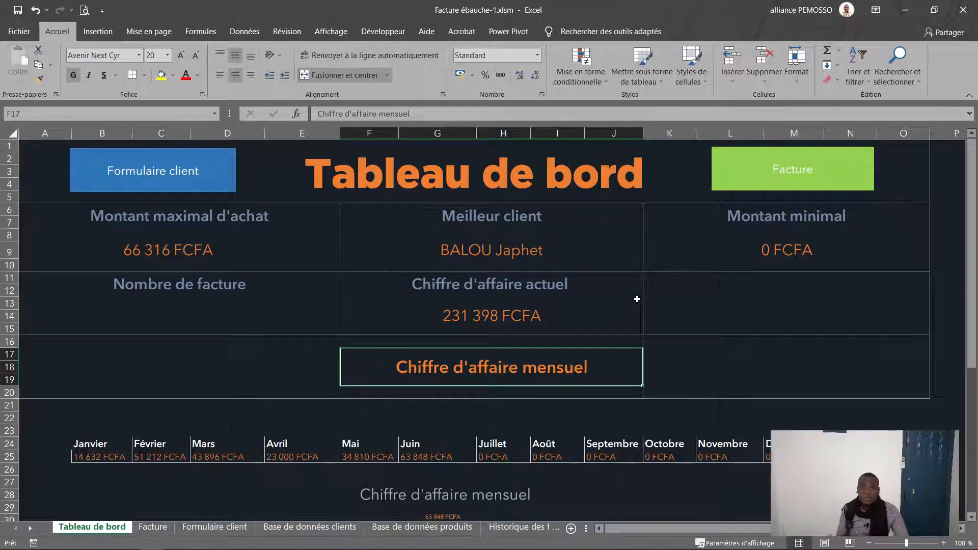
pyautogui.click(191, 167)
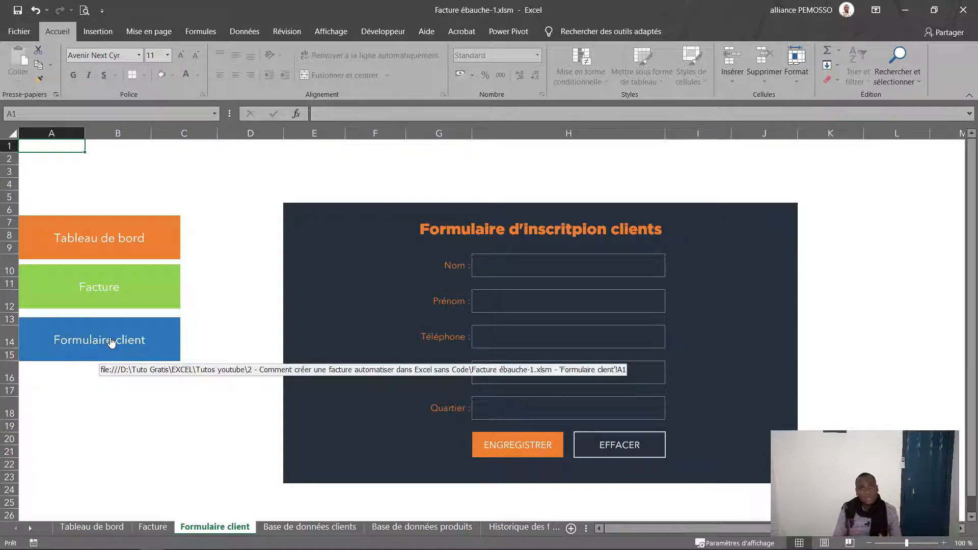
# Step: Go through the form's Nom, Prénom, Téléphone, Email and Quartier fields
pyautogui.click(563, 261)
pyautogui.click(535, 302)
pyautogui.click(527, 337)
pyautogui.click(526, 370)
pyautogui.click(519, 405)
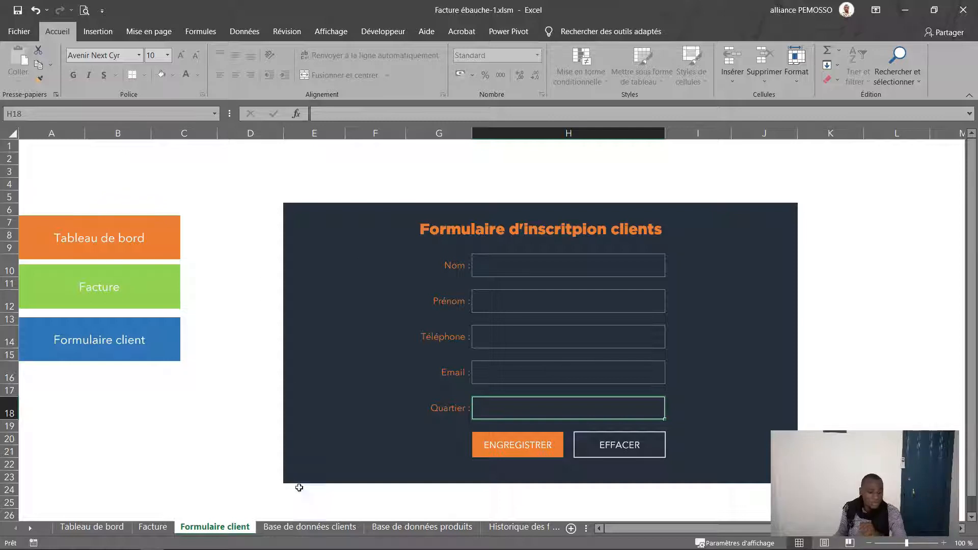
# Step: On Base de données clients, inspect the Montant column and the SOMME.SI total in G6
pyautogui.click(309, 526)
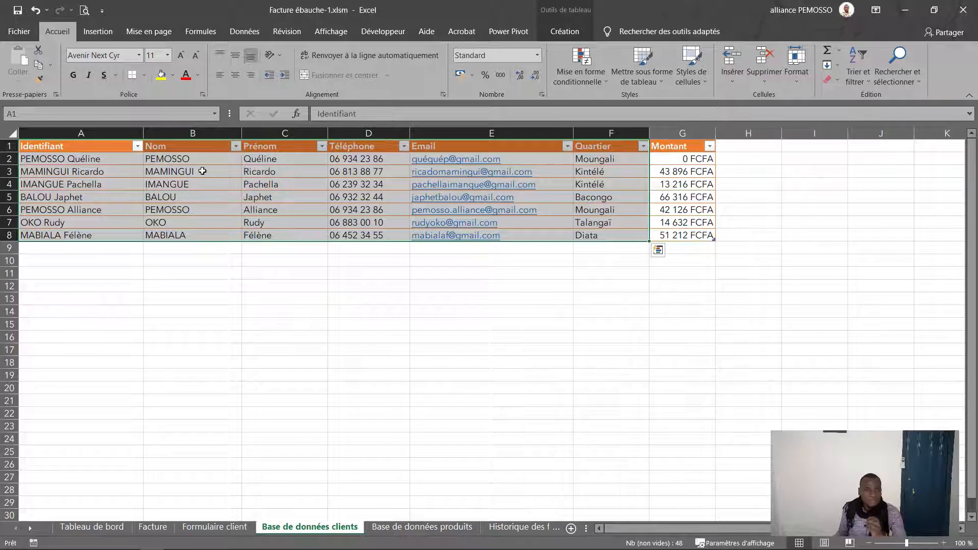
pyautogui.click(690, 135)
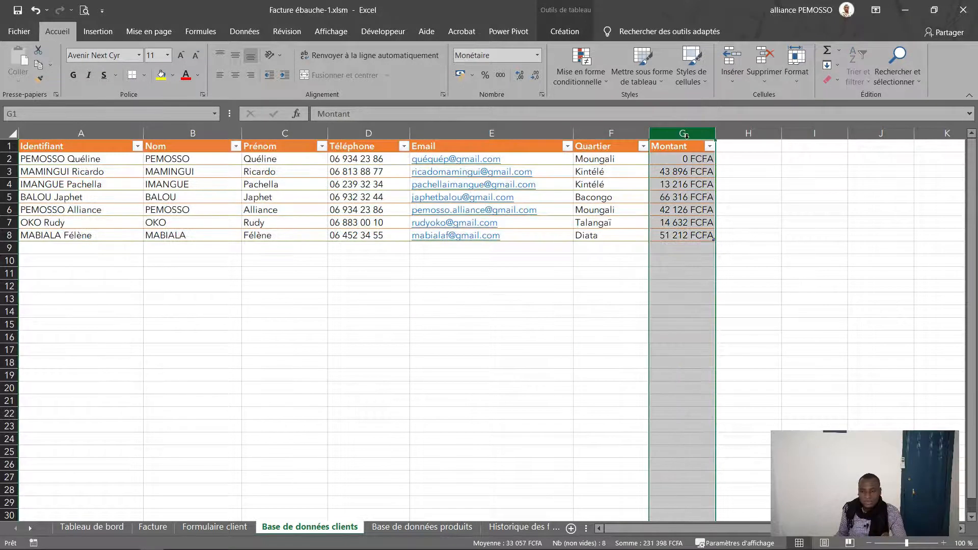
pyautogui.click(673, 209)
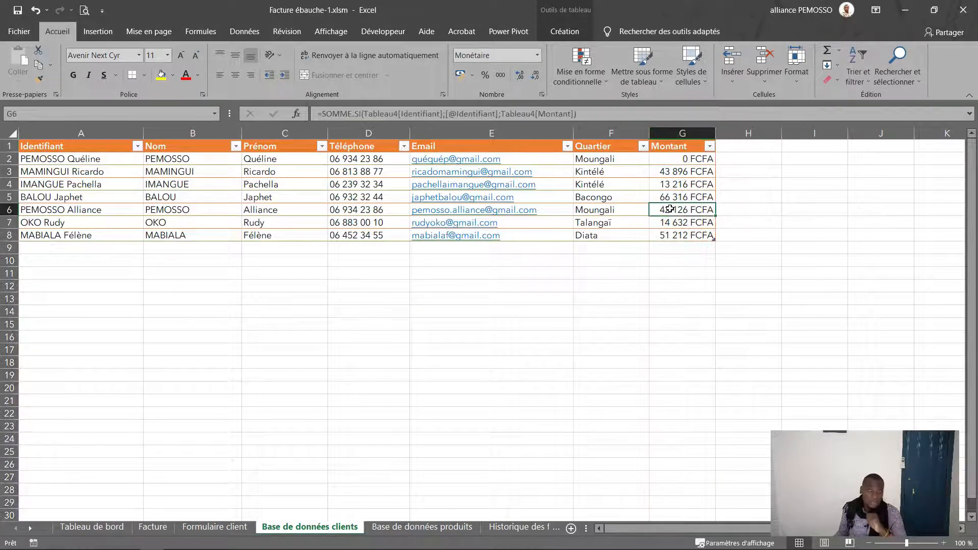
# Step: Check a product price on Base de données produits, then view Historique des factures
pyautogui.click(422, 526)
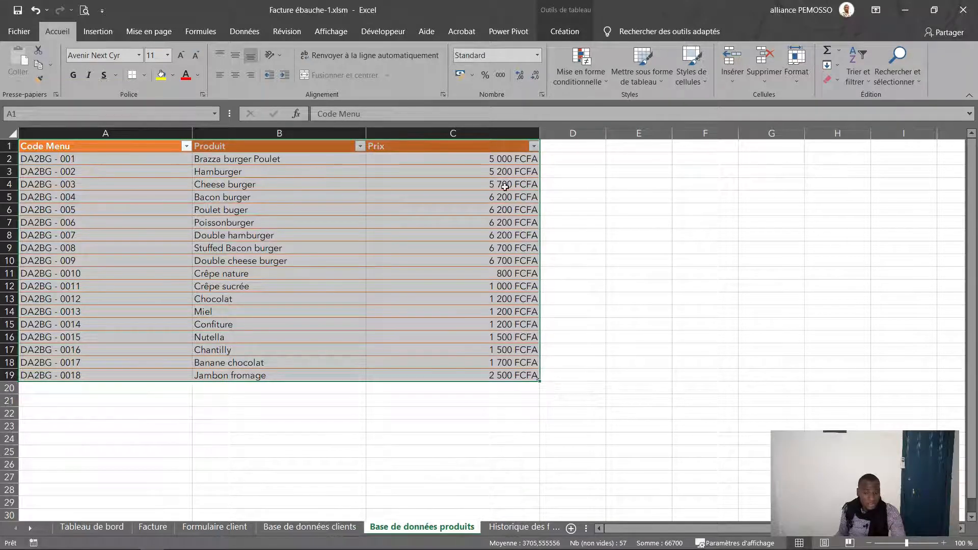
pyautogui.click(505, 169)
pyautogui.click(522, 528)
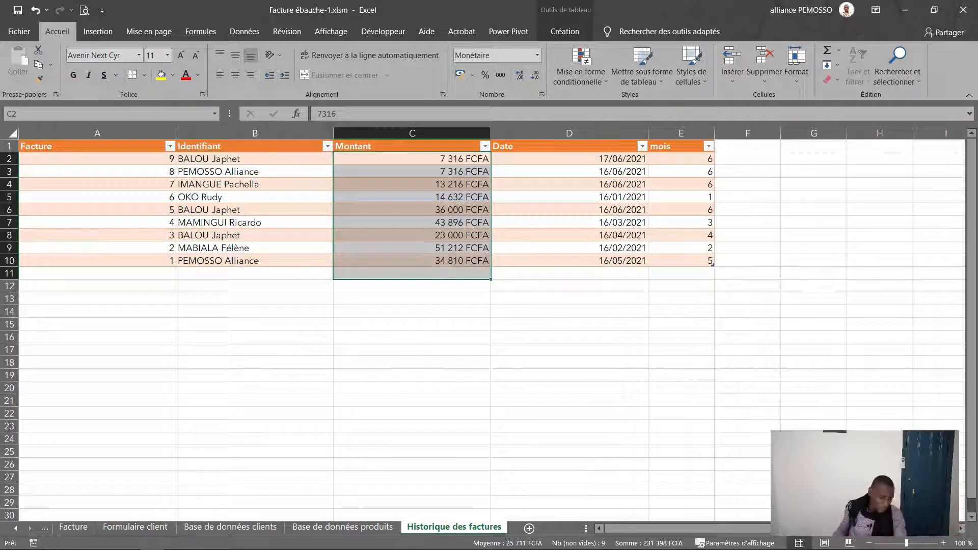
# Step: On the Facture sheet, choose the Talangaï client in the client name cell
pyautogui.click(74, 527)
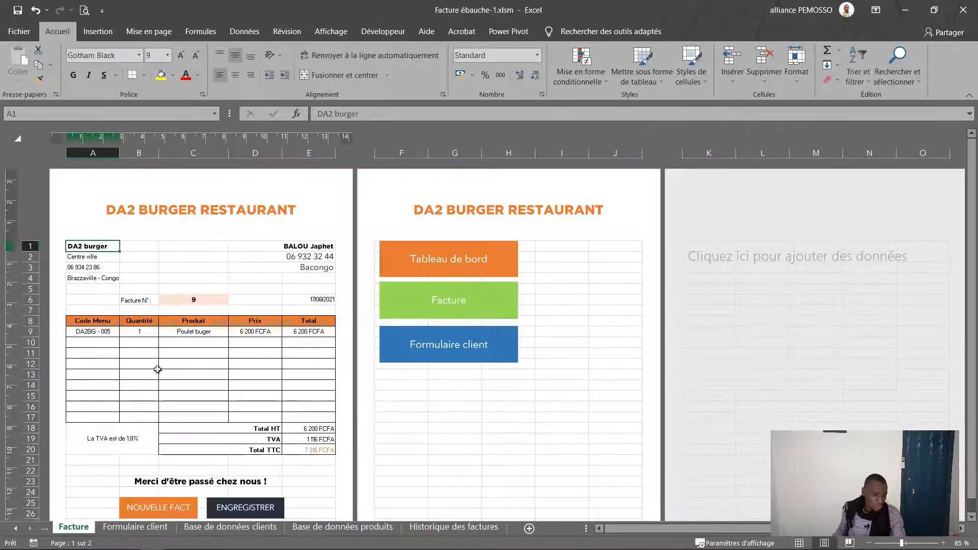
pyautogui.click(285, 246)
pyautogui.click(380, 246)
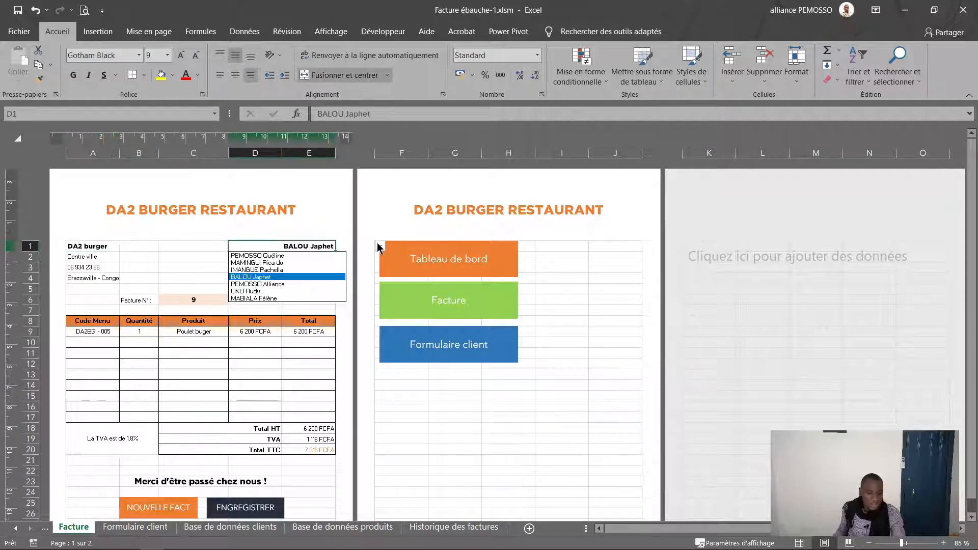
pyautogui.click(286, 292)
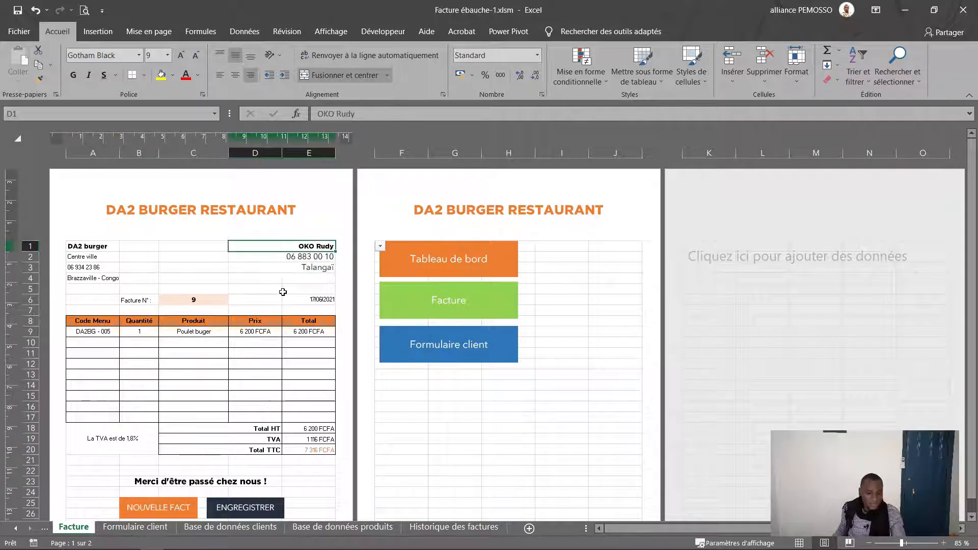
pyautogui.click(101, 334)
# Step: Start a new invoice for the Talangaï client with product code DA2BG - 005 in A9
pyautogui.click(183, 509)
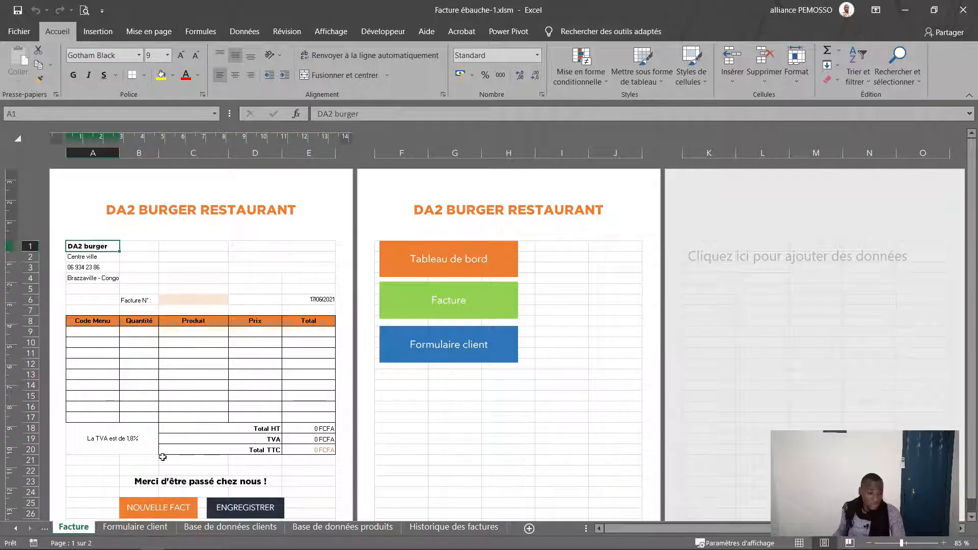
pyautogui.click(303, 238)
pyautogui.click(316, 247)
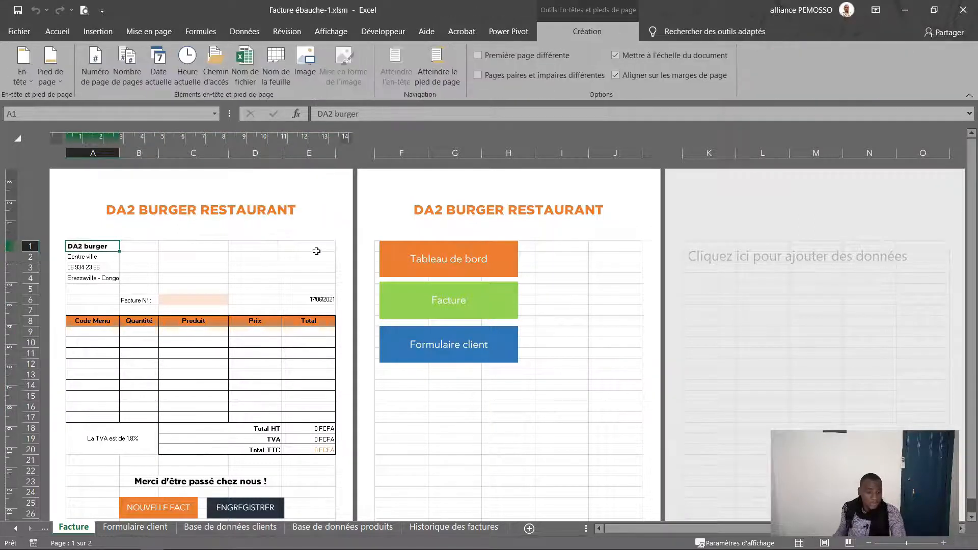
pyautogui.click(379, 245)
pyautogui.click(308, 290)
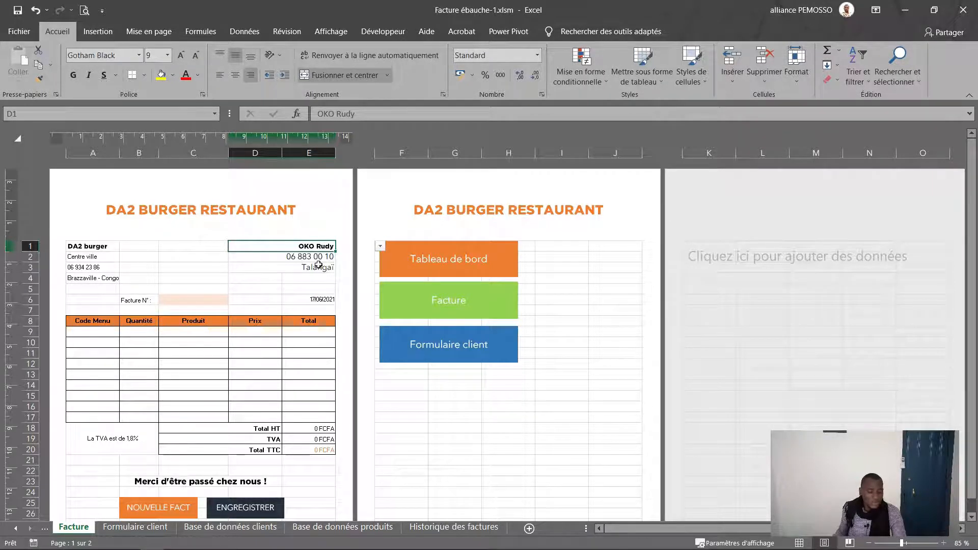
pyautogui.click(321, 299)
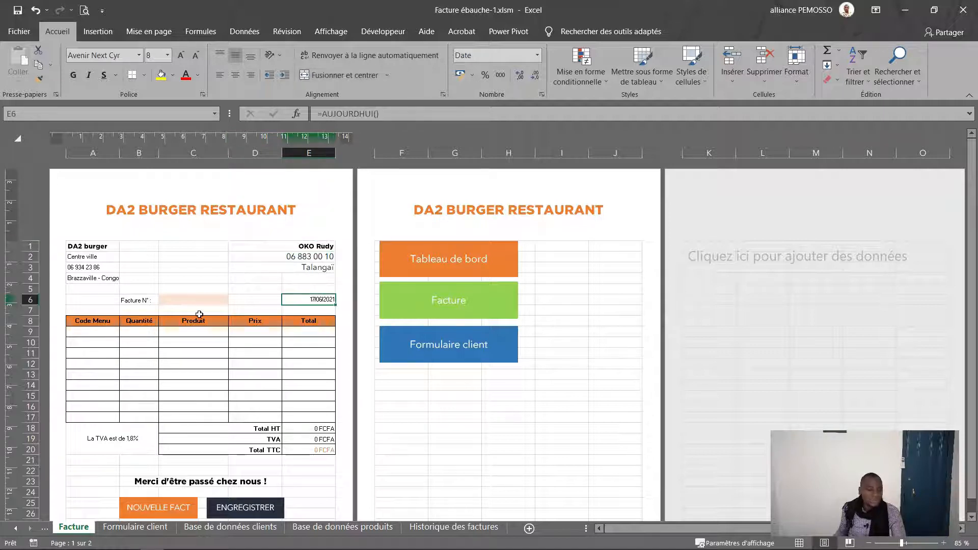
pyautogui.click(92, 333)
pyautogui.click(126, 333)
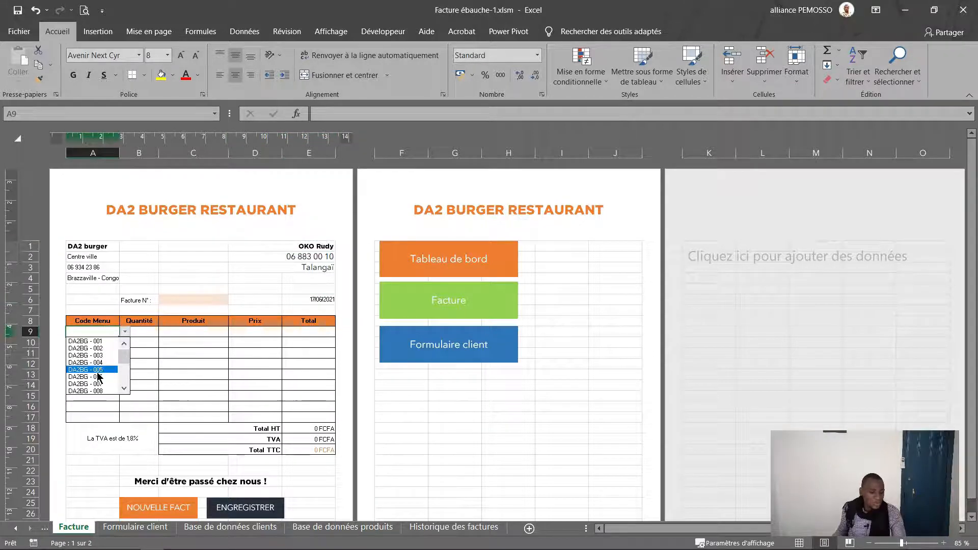
pyautogui.click(86, 370)
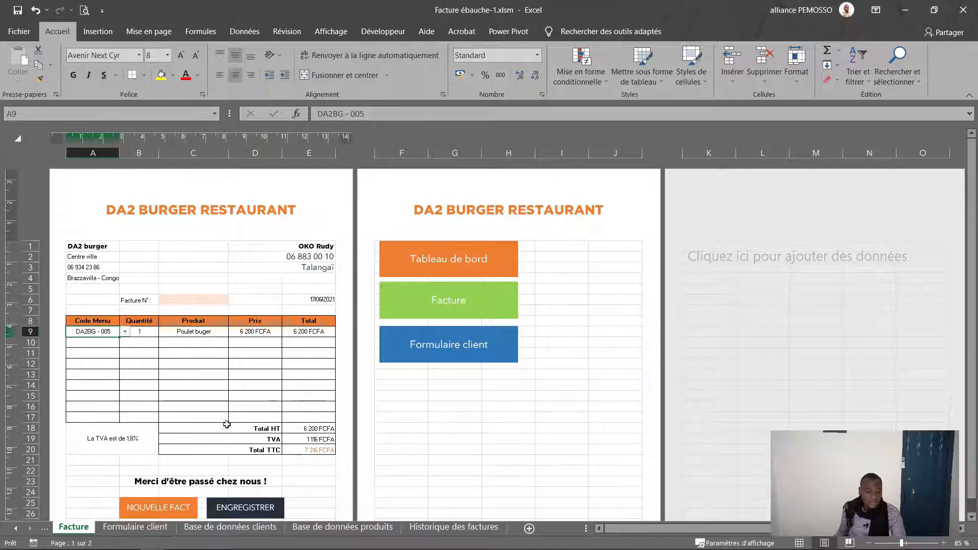
# Step: Save invoice 10 and highlight its new row at the top of Historique des factures
pyautogui.click(236, 510)
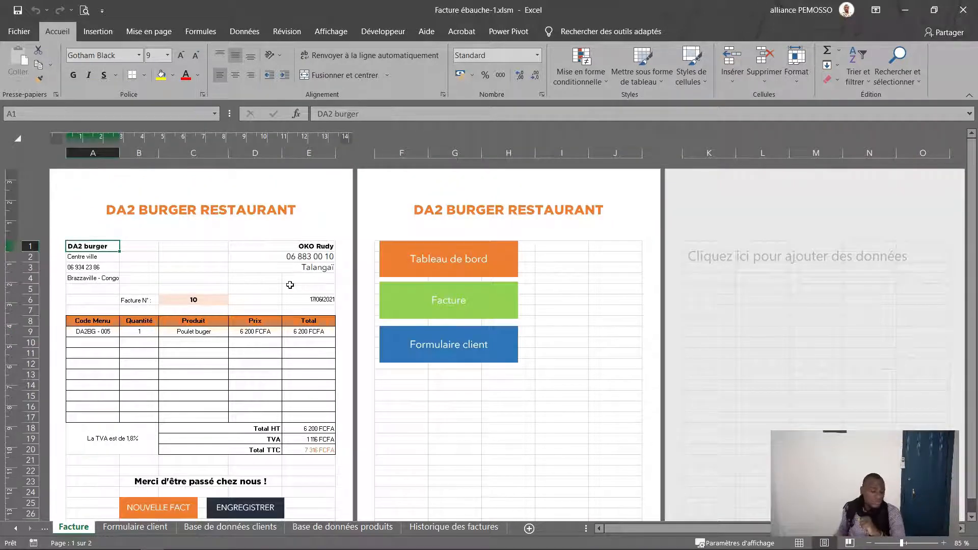
pyautogui.click(453, 527)
pyautogui.moveTo(186, 159); pyautogui.dragTo(699, 161)
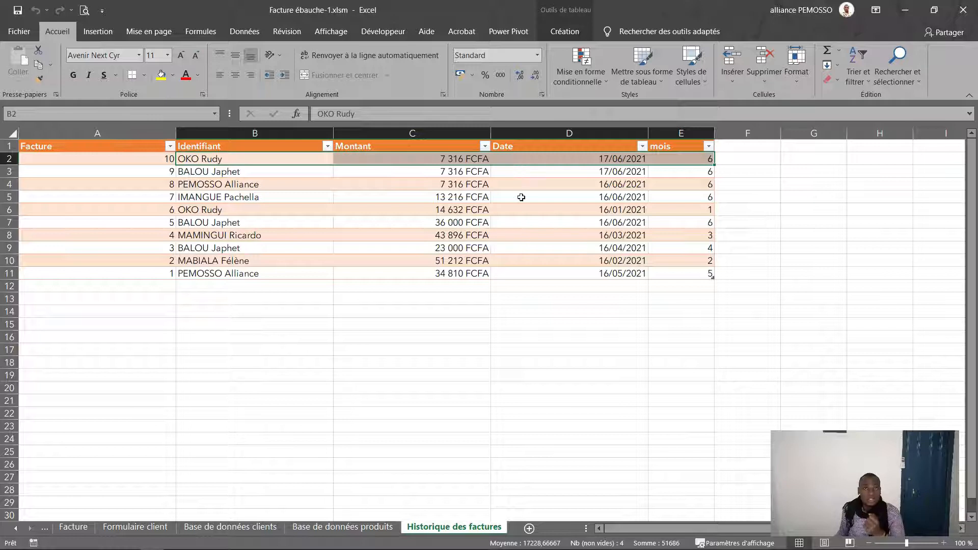
# Step: Check the client identifier formula on Base de données clients, then scroll the dashboard to the chart
pyautogui.click(227, 527)
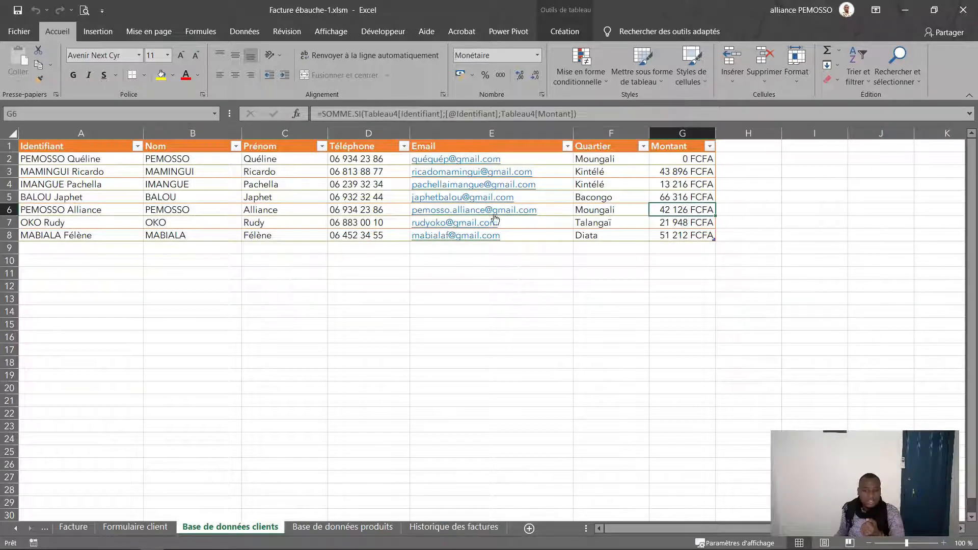
pyautogui.click(44, 226)
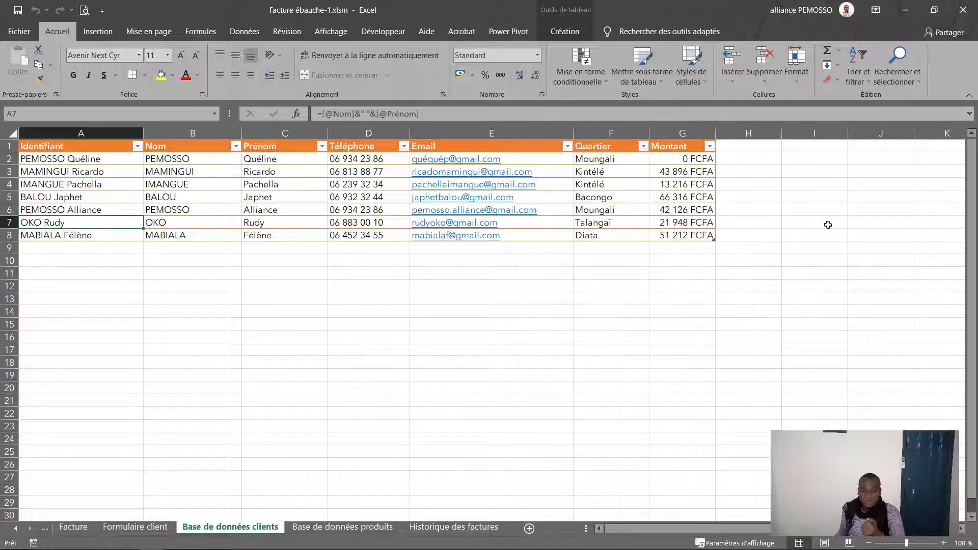
pyautogui.click(45, 527)
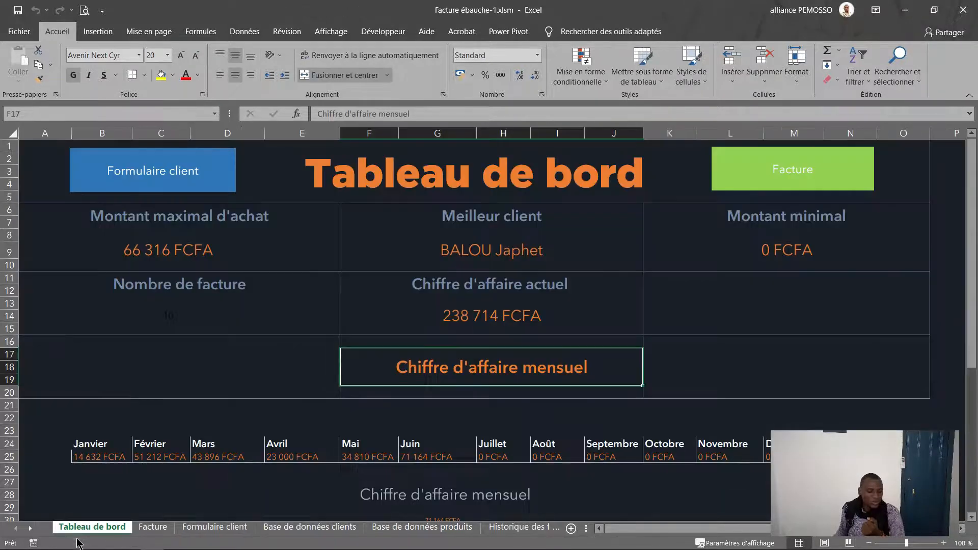
pyautogui.scroll(-5, 467, 428)
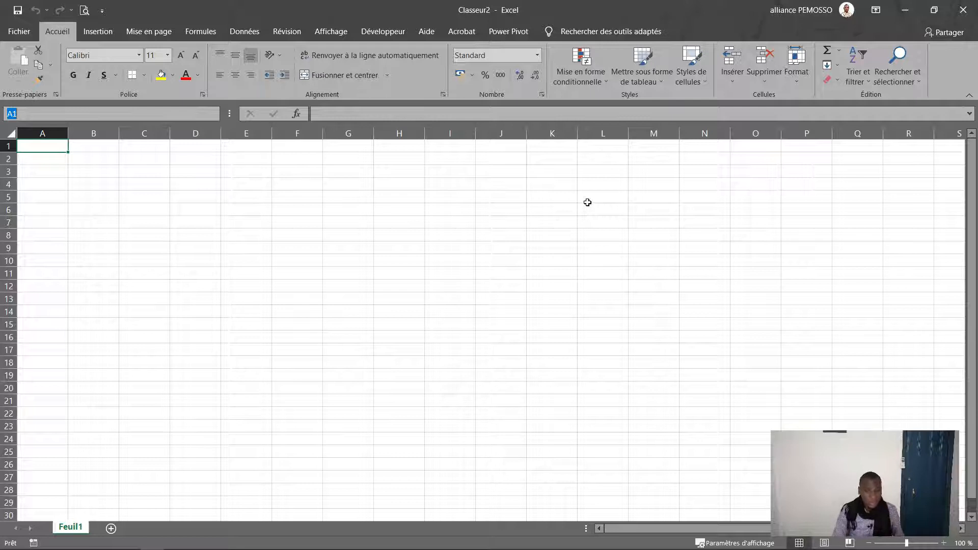
# Step: Save the blank workbook as 'Facture automatisée' in the invoice tutorial folder, overwriting the old file
pyautogui.click(450, 222)
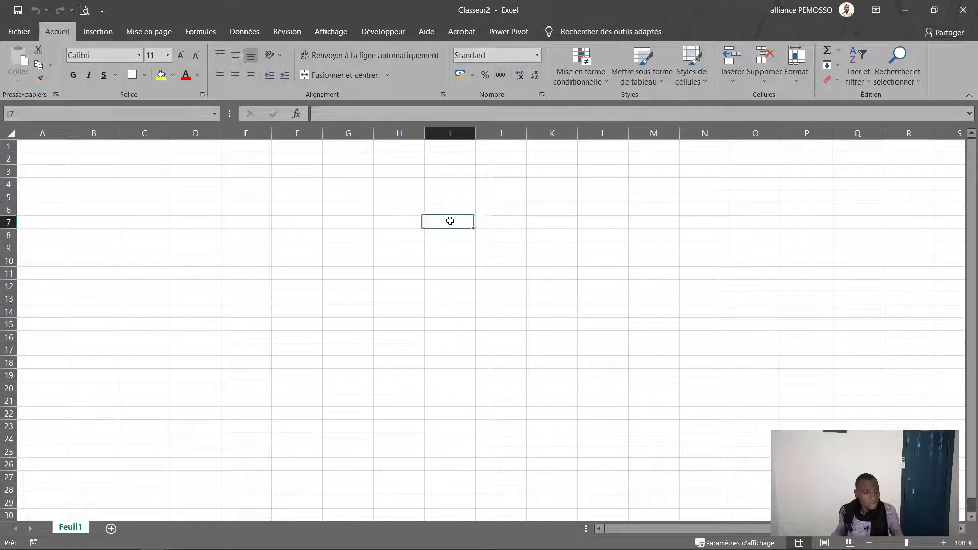
pyautogui.hotkey('ctrl', 's')
pyautogui.click(525, 309)
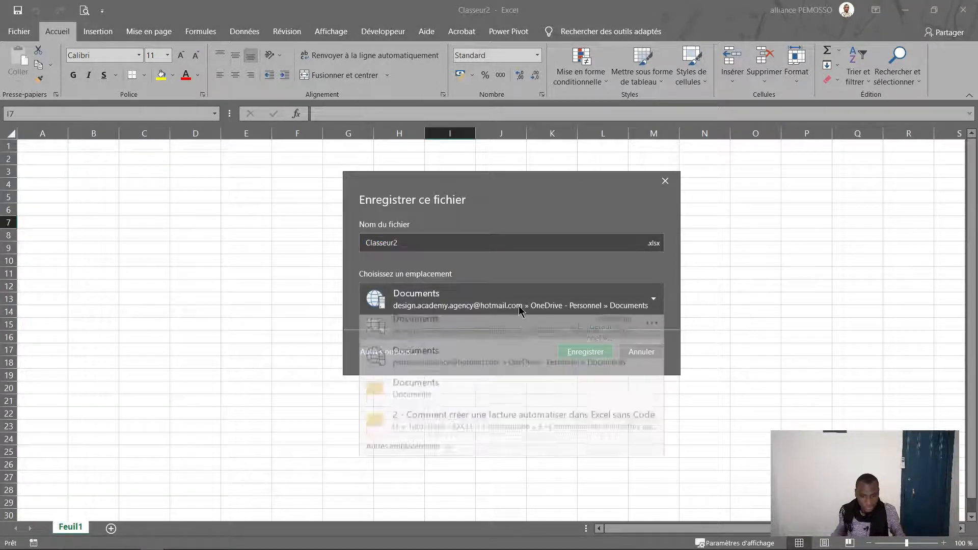
pyautogui.click(465, 433)
pyautogui.click(418, 247)
pyautogui.write('F')
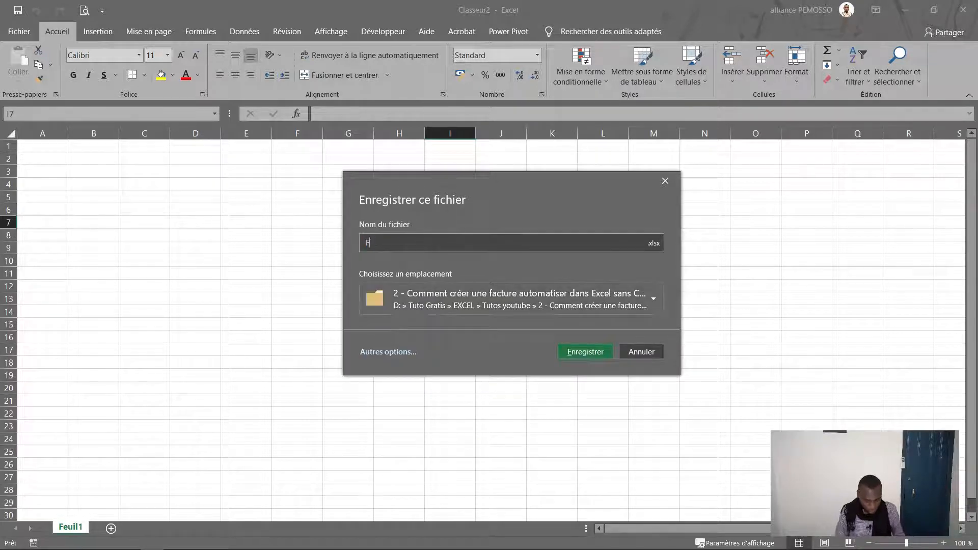
pyautogui.write('acture')
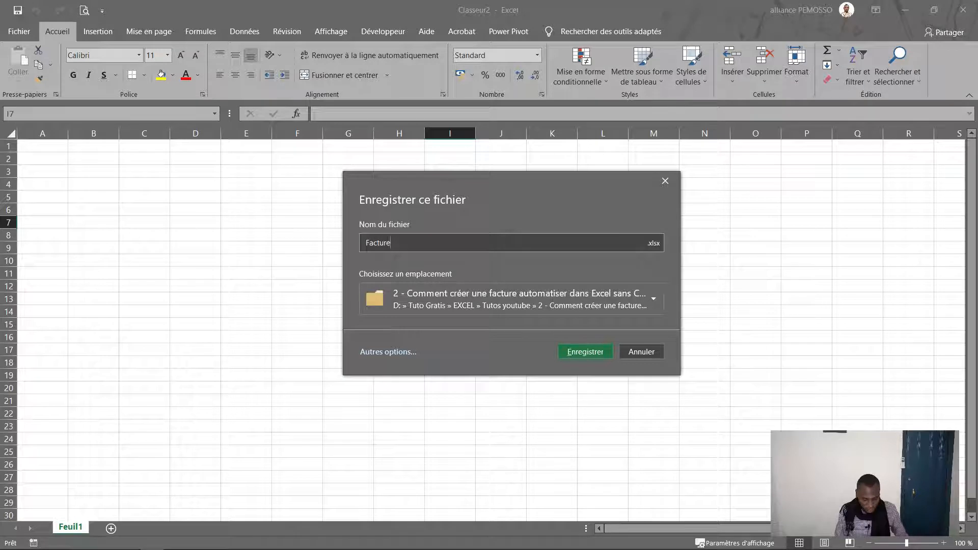
pyautogui.write(' automa')
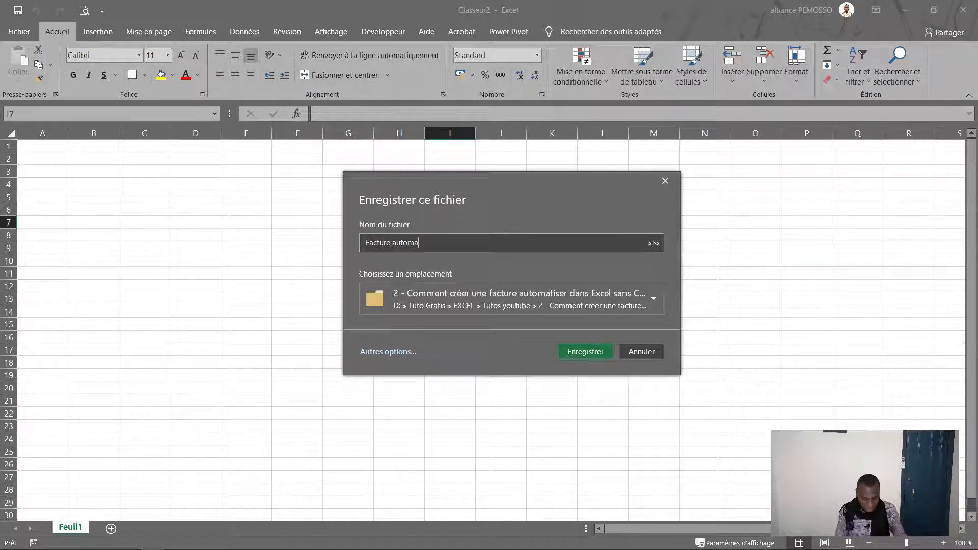
pyautogui.write('tisée')
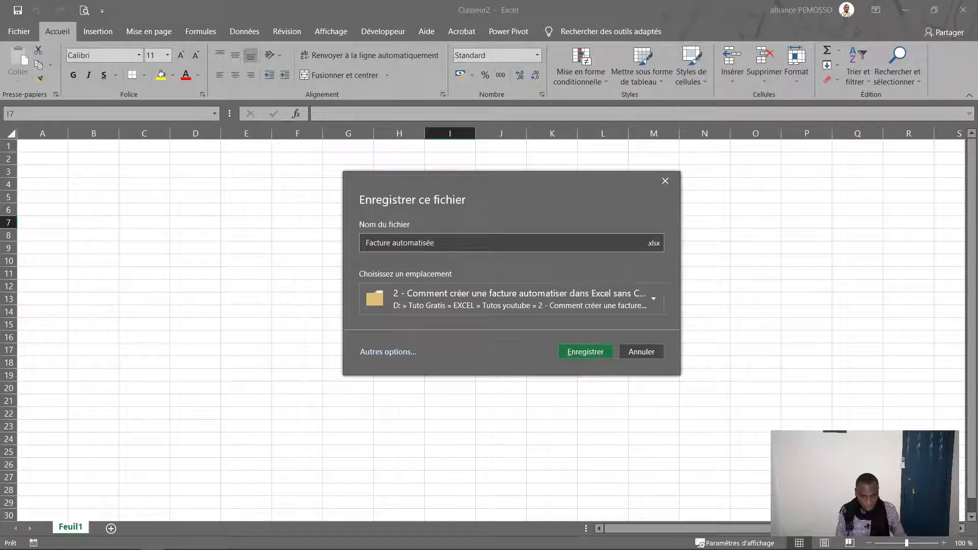
pyautogui.click(561, 350)
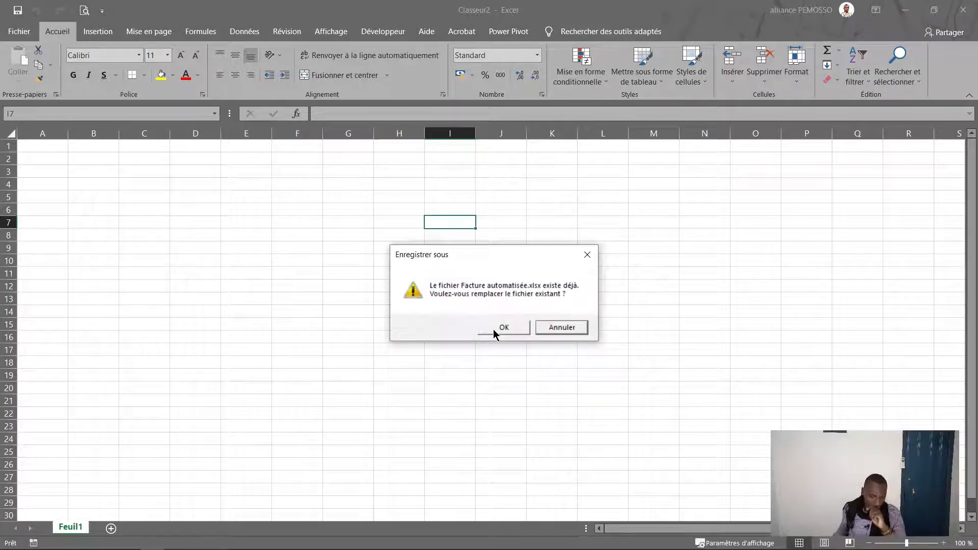
pyautogui.click(509, 329)
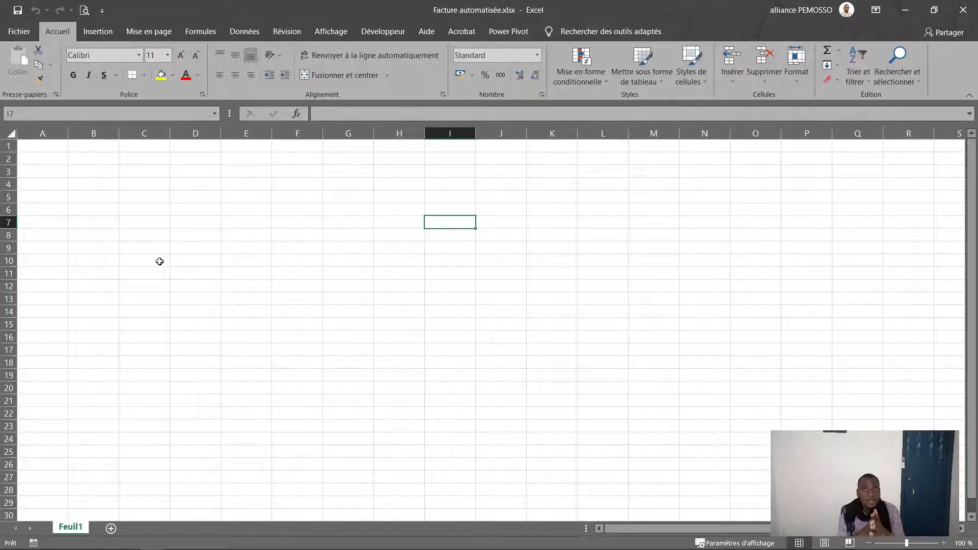
# Step: Rename Feuil1 to 'Base de donées clients', fixing the 'vlients' typo
pyautogui.doubleClick(72, 528)
pyautogui.write('Bas')
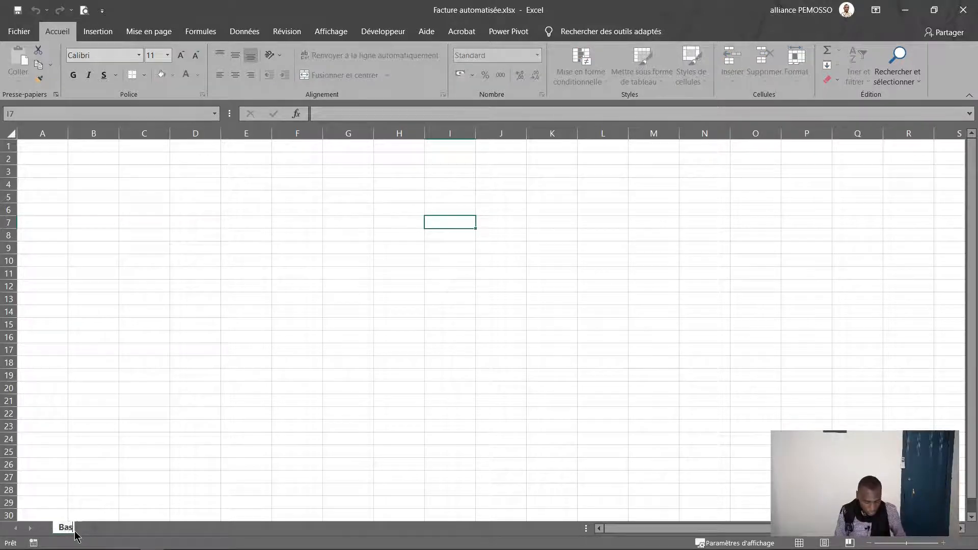
pyautogui.write('e de doné')
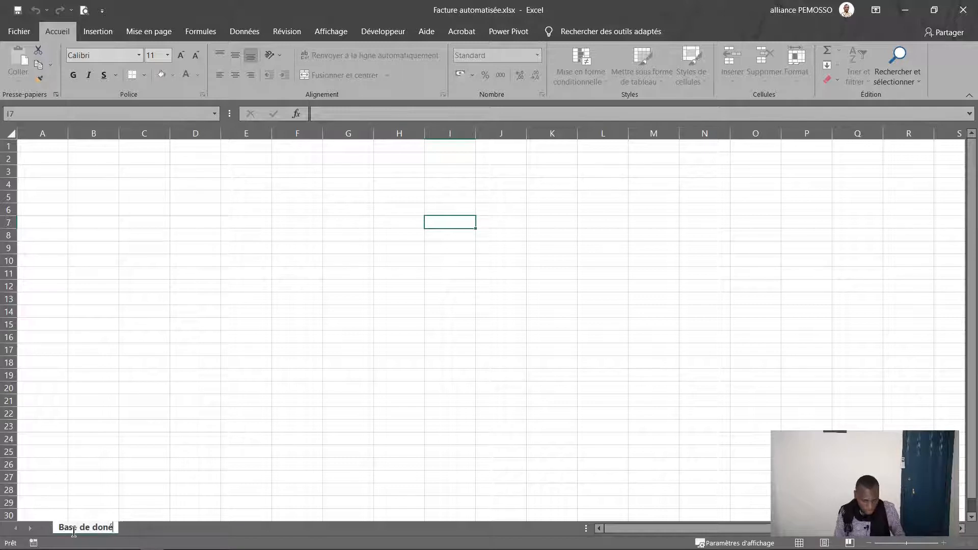
pyautogui.write('es vlients')
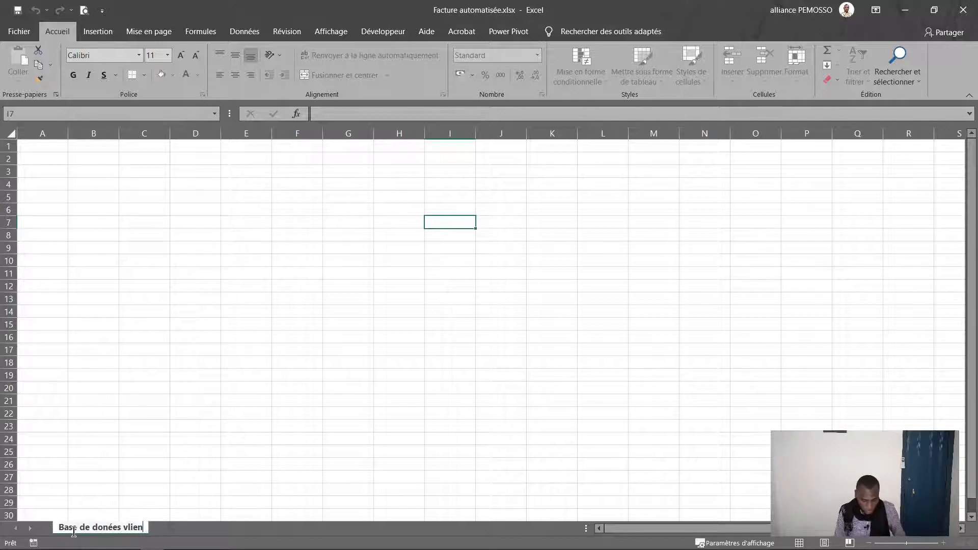
pyautogui.press('BackSpace')
pyautogui.press('BackSpace')
pyautogui.press('BackSpace')
pyautogui.press('BackSpace')
pyautogui.press('BackSpace')
pyautogui.press('BackSpace')
pyautogui.press('BackSpace')
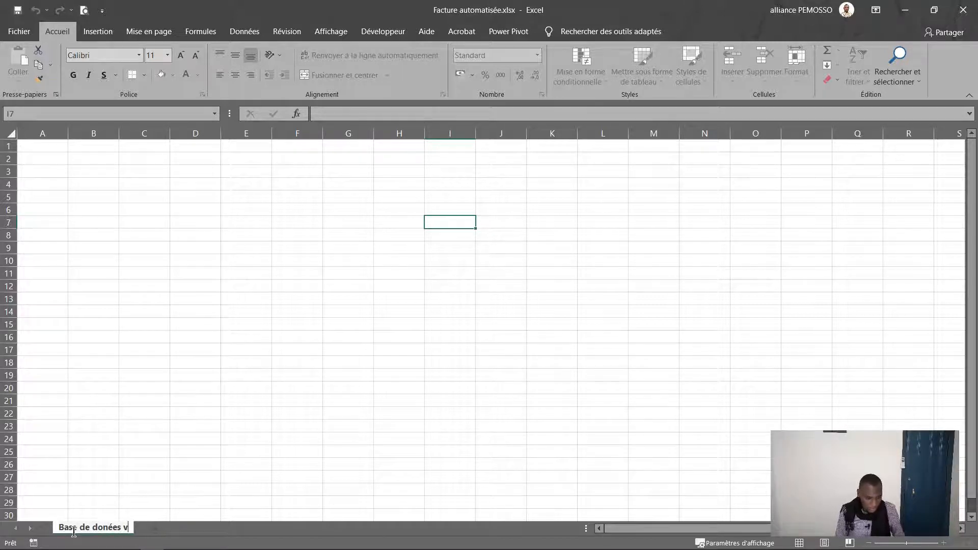
pyautogui.write('clients')
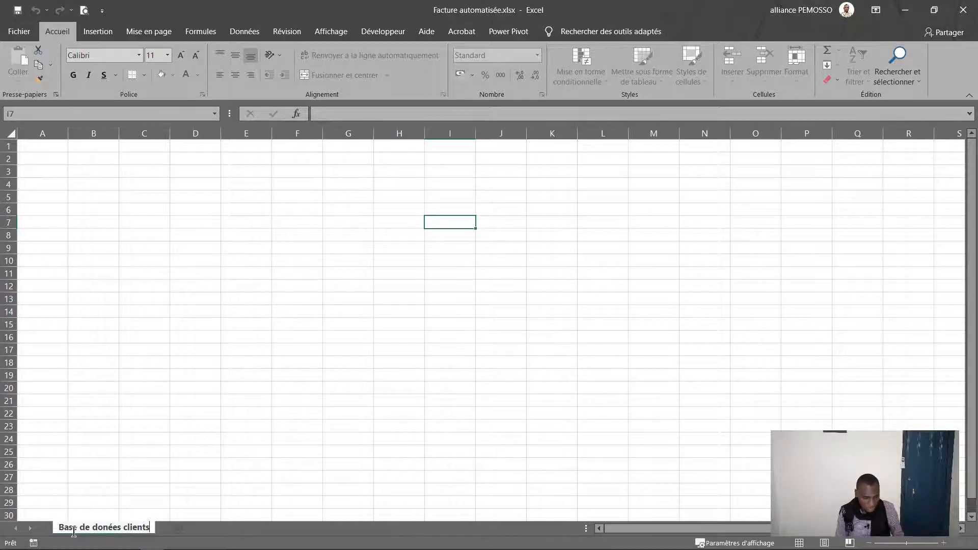
pyautogui.press('Return')
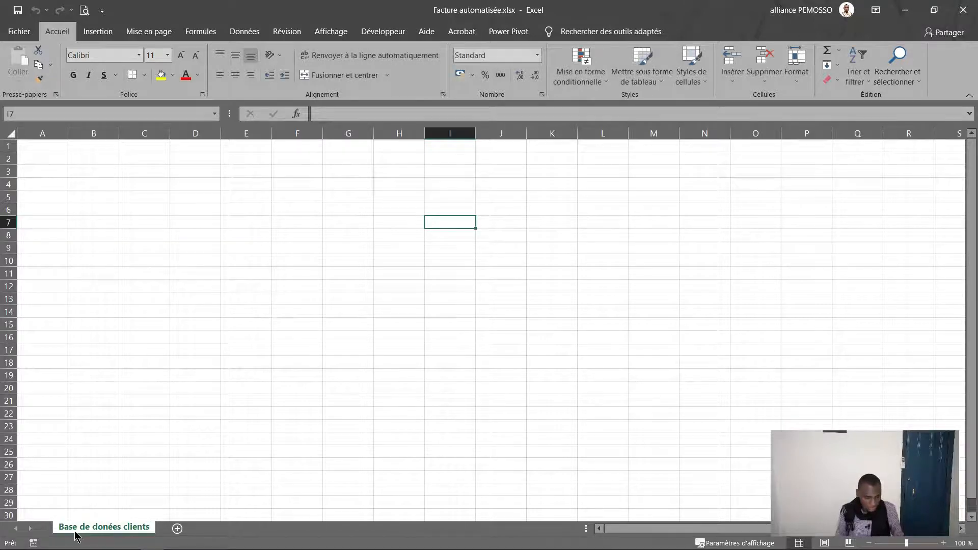
# Step: Correct the first sheet's name to 'Base de données clients' by adding the missing n
pyautogui.doubleClick(104, 526)
pyautogui.click(104, 525)
pyautogui.write('n')
pyautogui.press('Return')
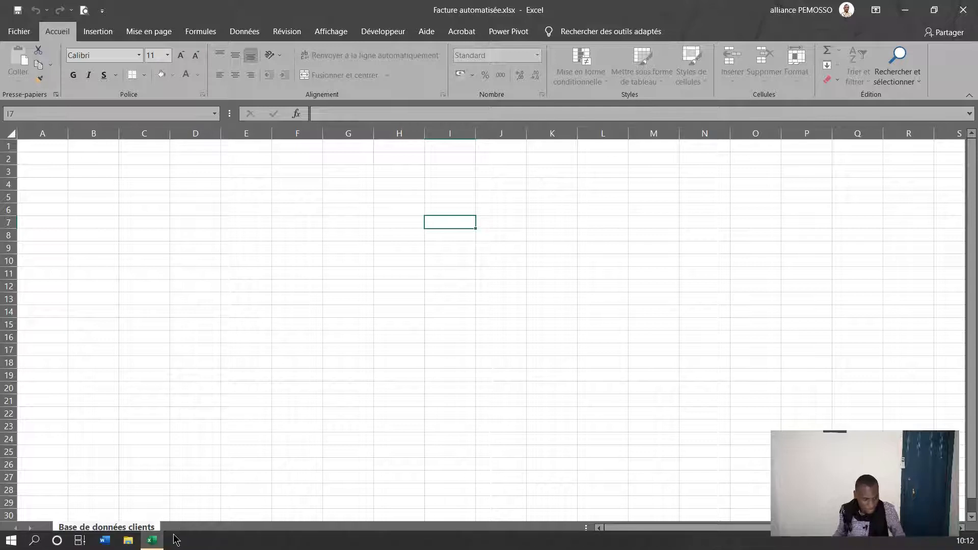
pyautogui.click(184, 516)
# Step: Add a second sheet named 'Base de données produits'
pyautogui.click(183, 529)
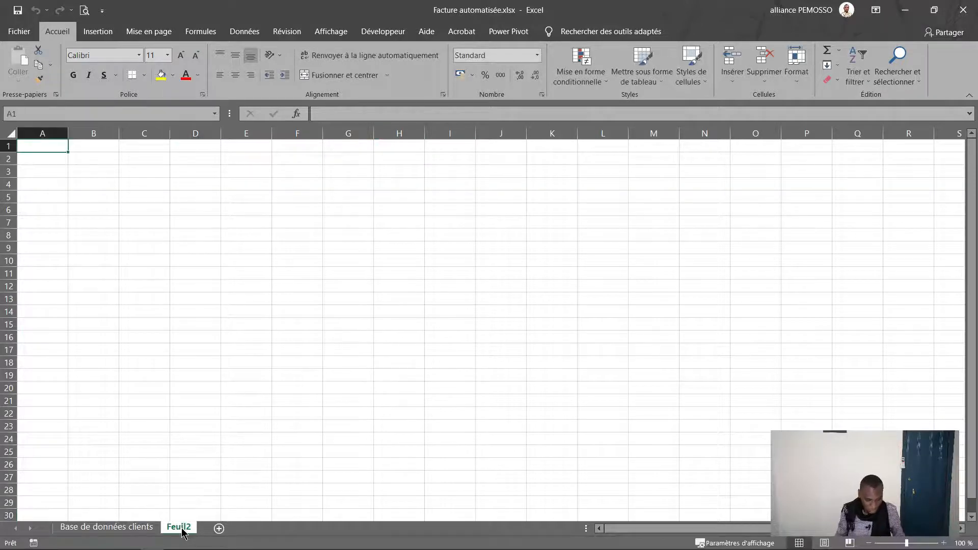
pyautogui.doubleClick(181, 528)
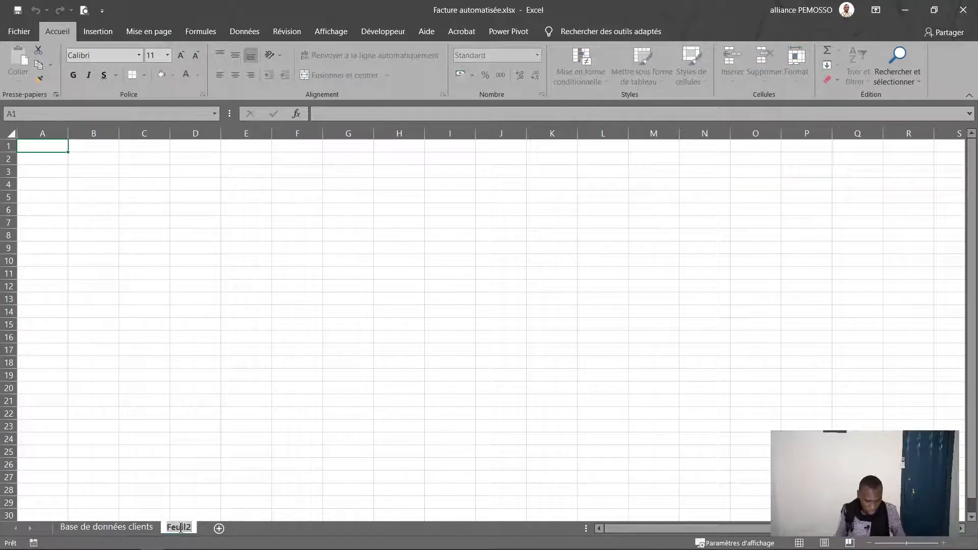
pyautogui.write('Base de')
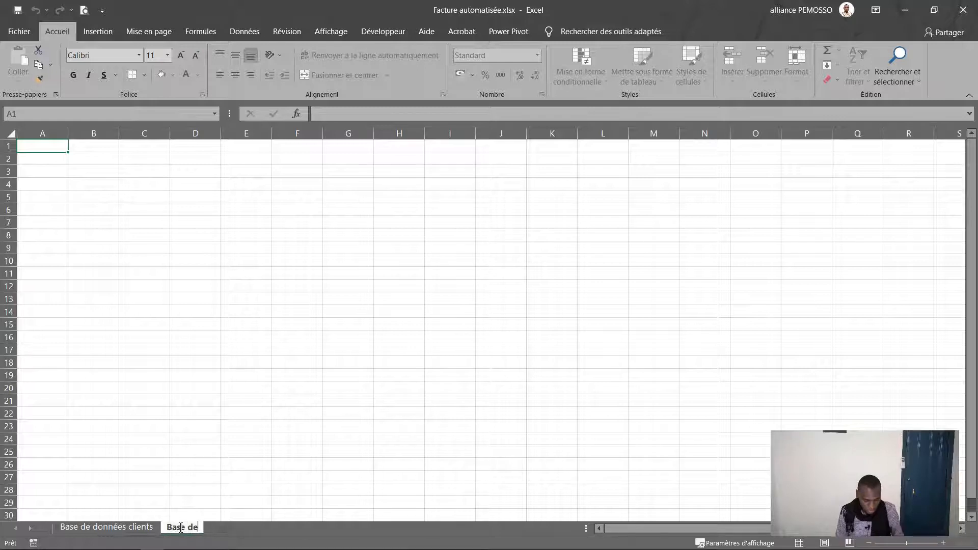
pyautogui.write(' donné')
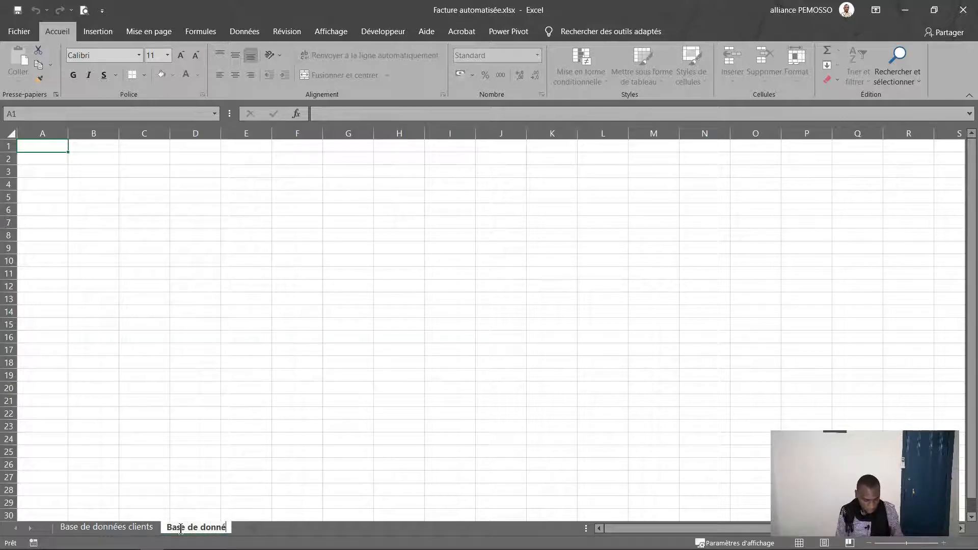
pyautogui.write('es produits')
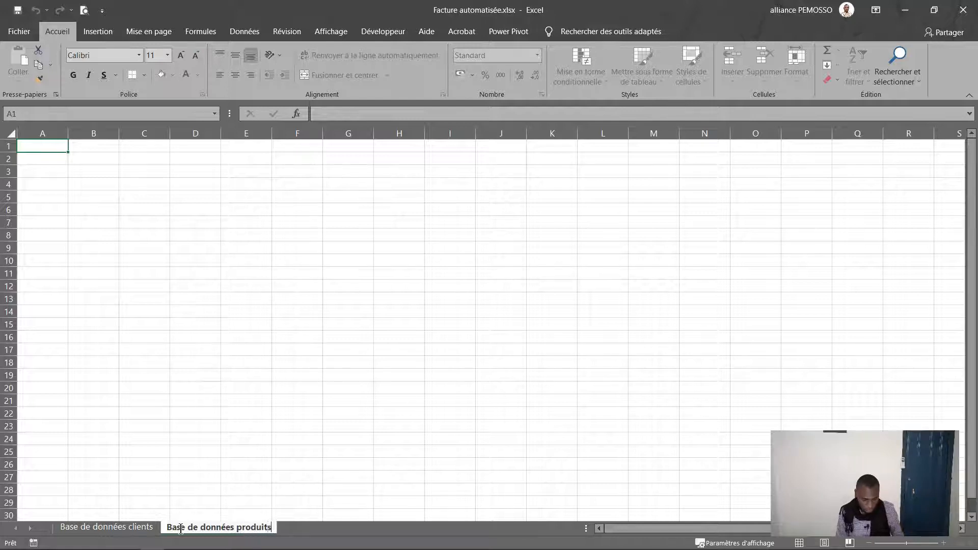
pyautogui.press('Return')
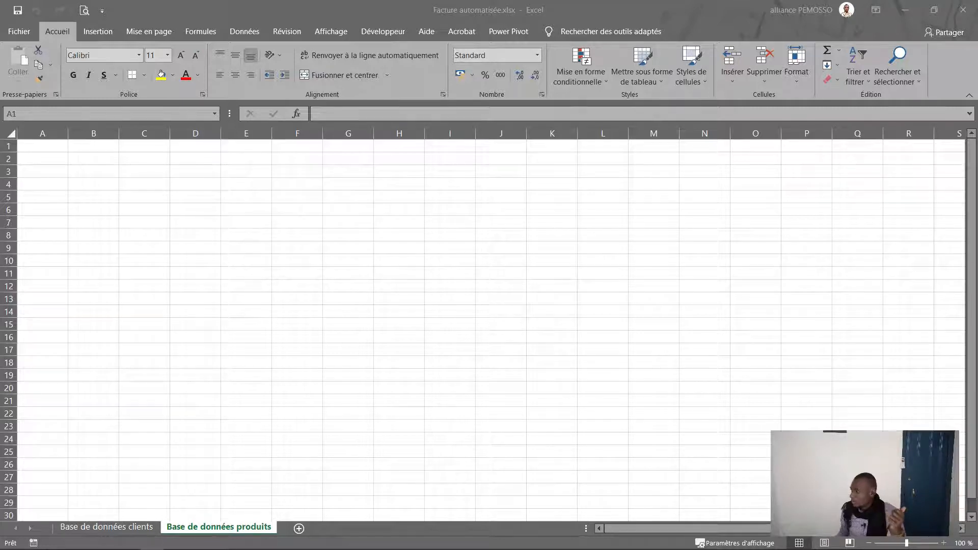
# Step: Paste the copied header row into A1 as values only
pyautogui.hotkey('ctrl', 'c')
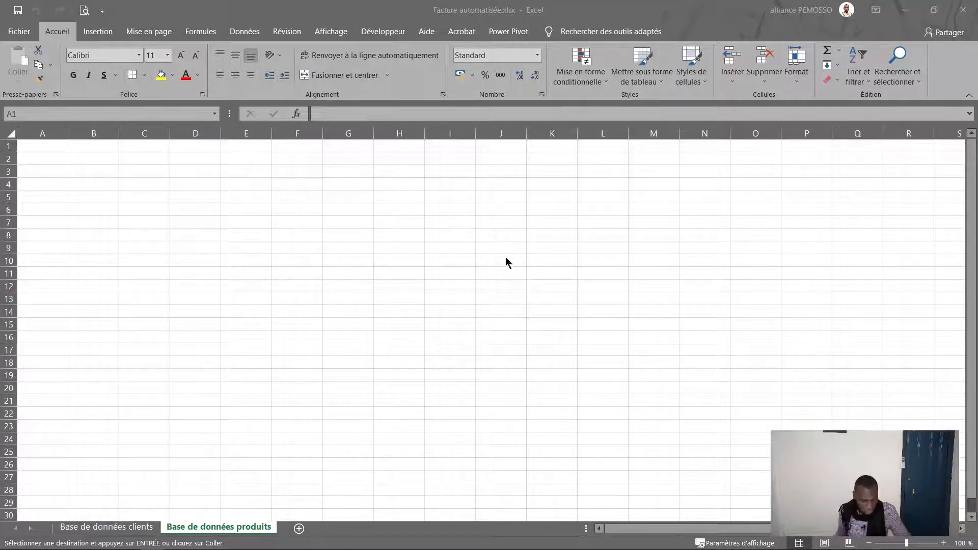
pyautogui.click(60, 145)
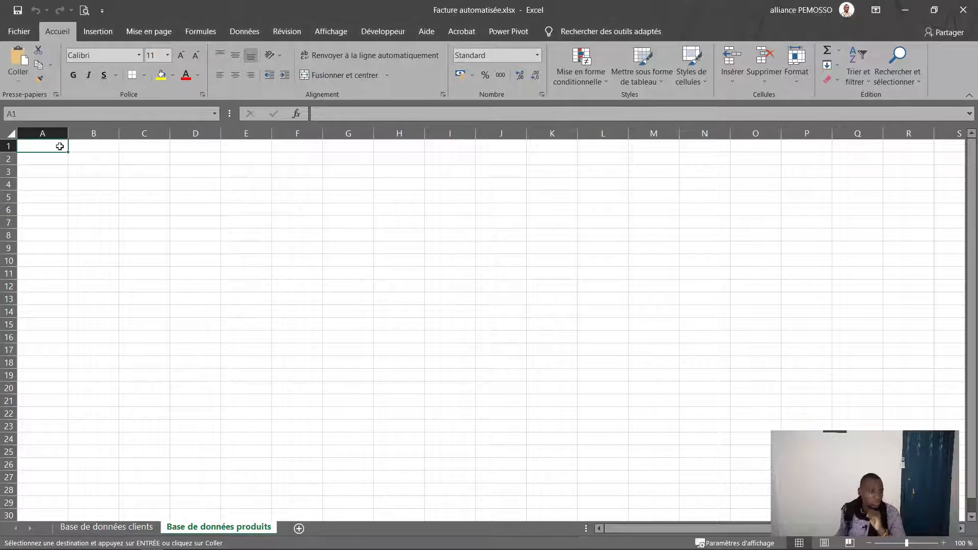
pyautogui.click(18, 80)
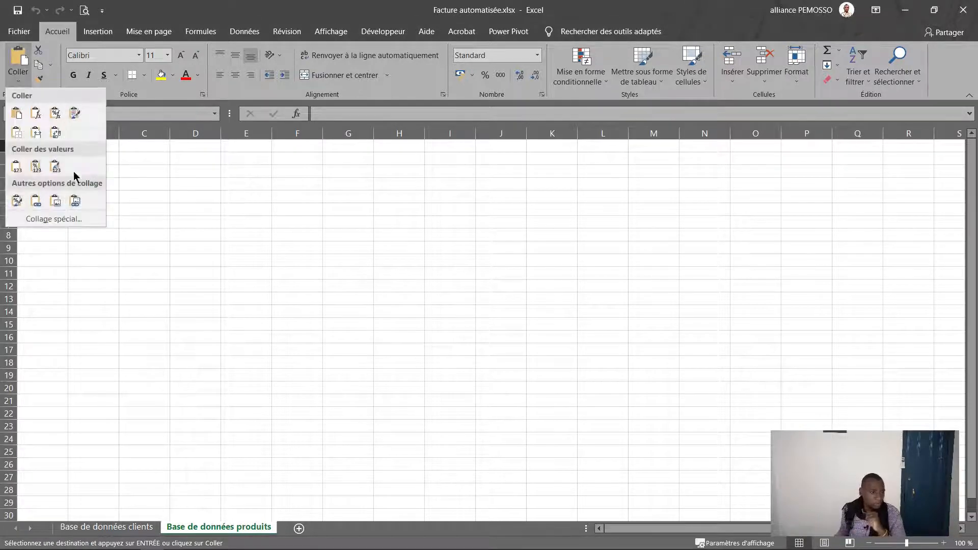
pyautogui.click(18, 164)
# Step: Review the pasted Identifiant–Quartier headers and the empty row below, then select A1:F1
pyautogui.click(219, 214)
pyautogui.click(47, 149)
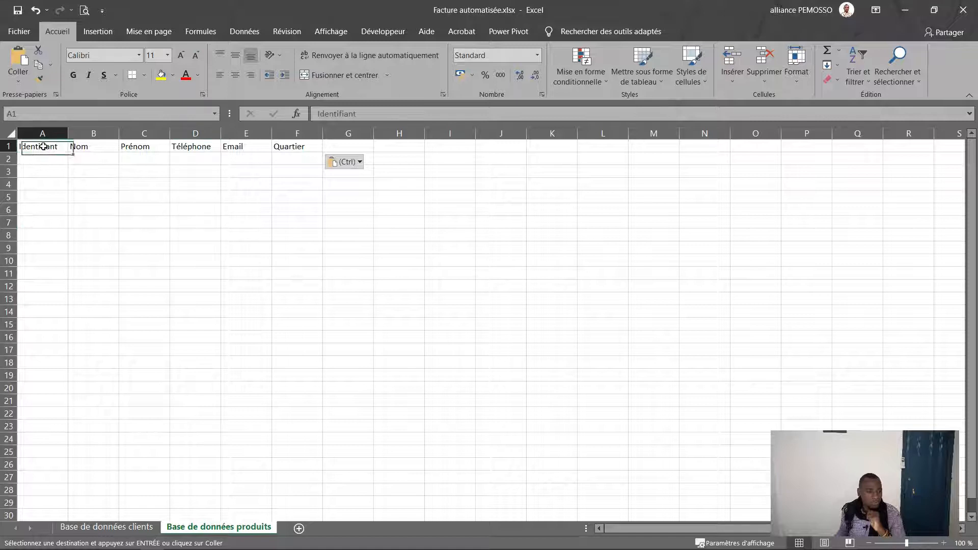
pyautogui.click(245, 150)
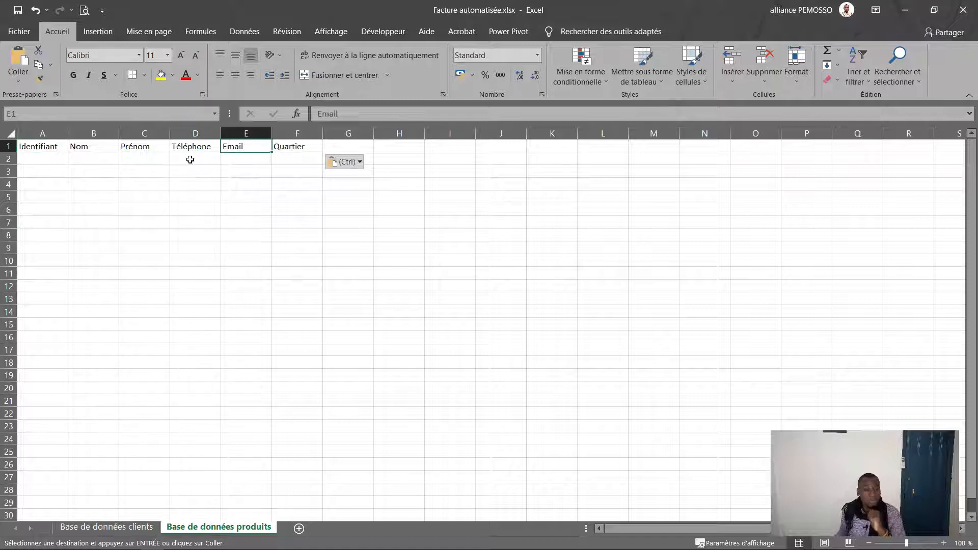
pyautogui.click(43, 144)
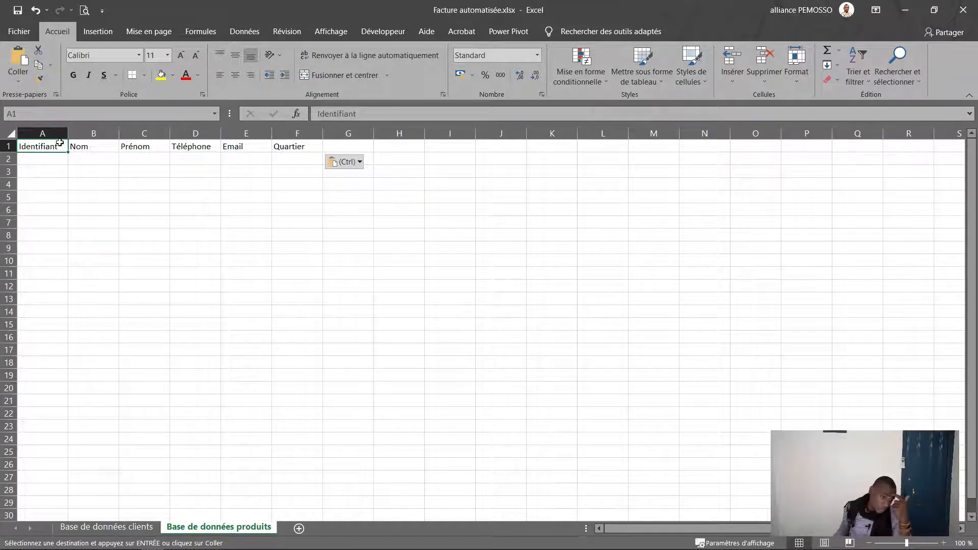
pyautogui.click(82, 155)
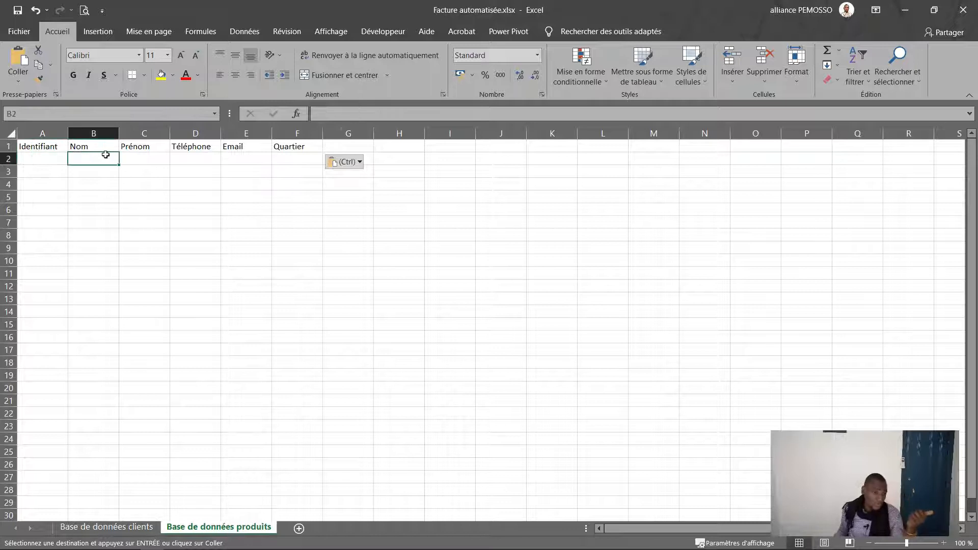
pyautogui.click(151, 161)
pyautogui.click(104, 157)
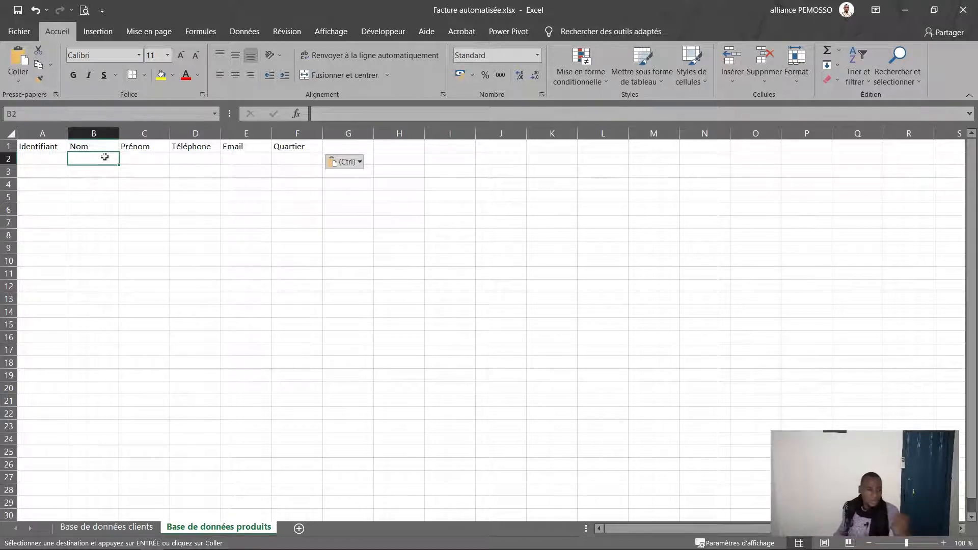
pyautogui.click(214, 164)
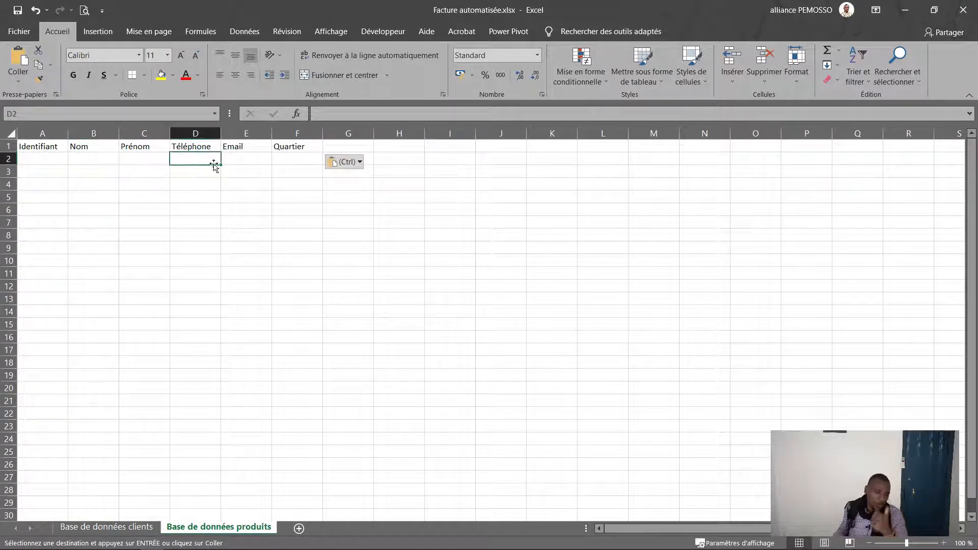
pyautogui.click(259, 159)
pyautogui.click(305, 170)
pyautogui.moveTo(297, 158); pyautogui.dragTo(201, 159)
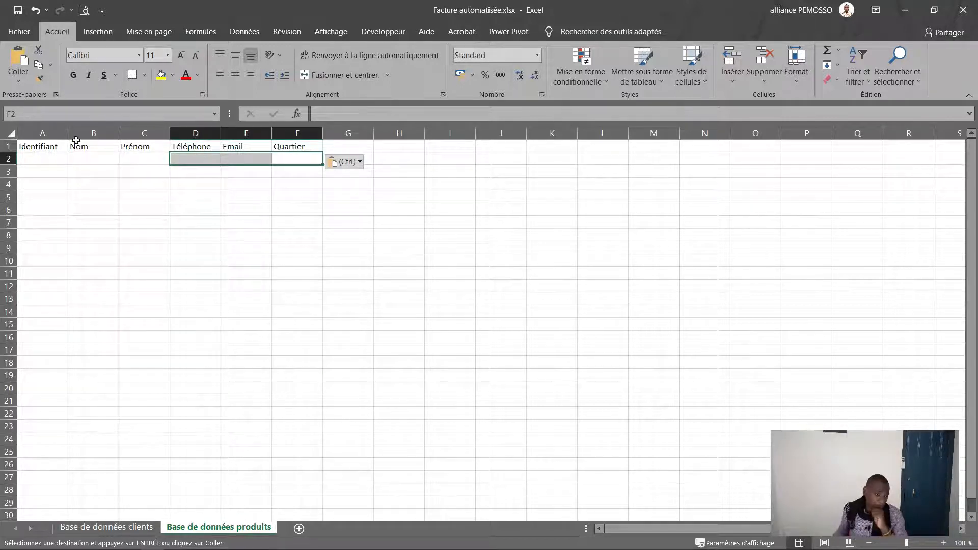
pyautogui.moveTo(45, 144); pyautogui.dragTo(306, 158)
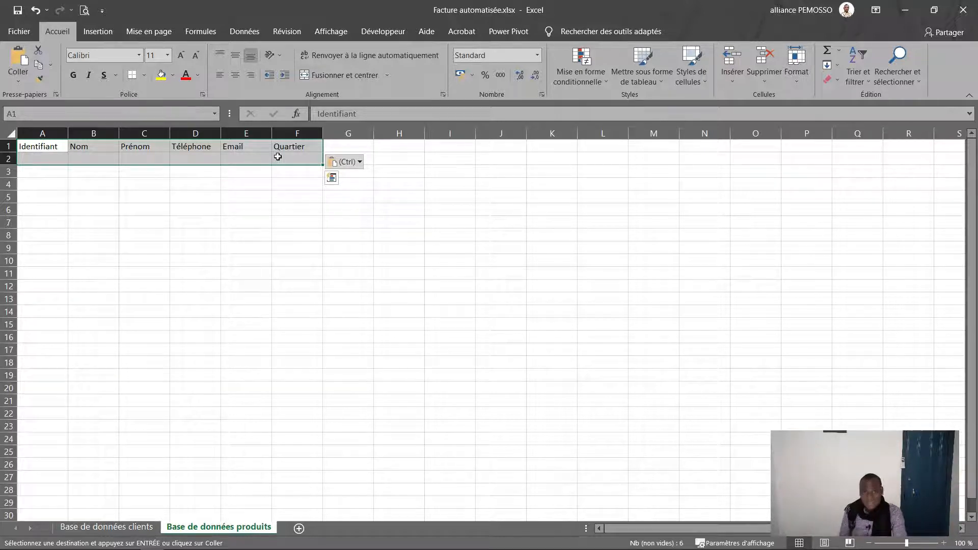
# Step: Convert the header range into a table whose first row holds the headers
pyautogui.click(97, 32)
pyautogui.click(128, 64)
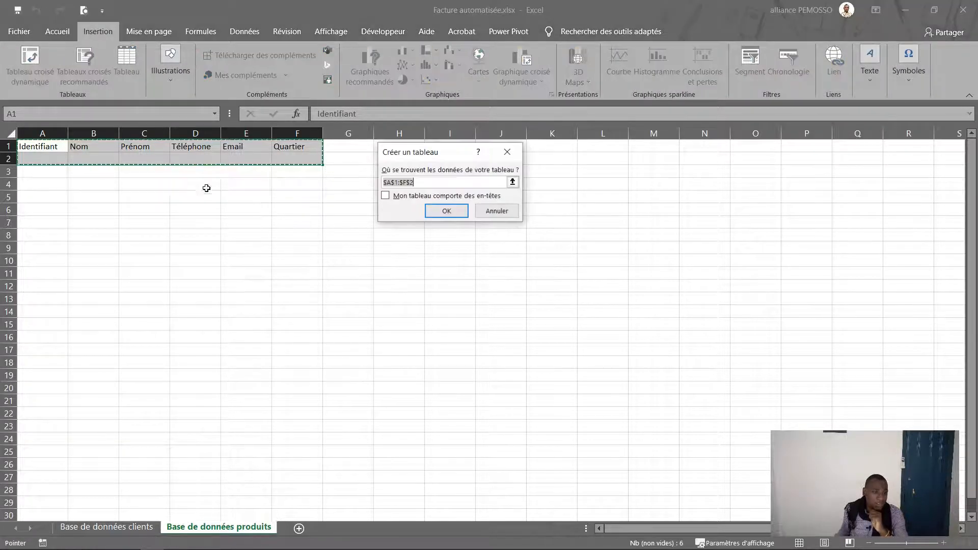
pyautogui.click(403, 197)
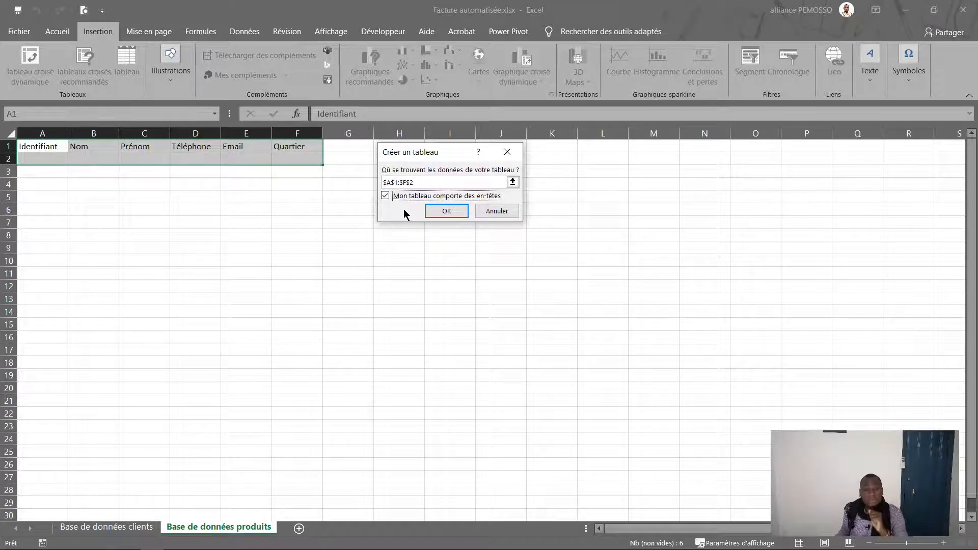
pyautogui.click(445, 211)
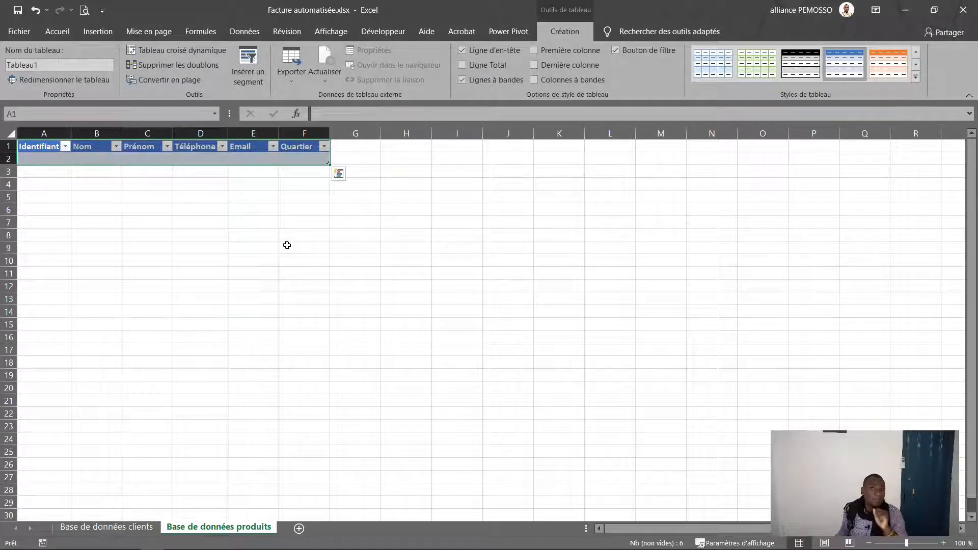
# Step: Apply a blue theme colour palette and the Gotham Black / Avenir Next Cyr theme fonts
pyautogui.click(149, 31)
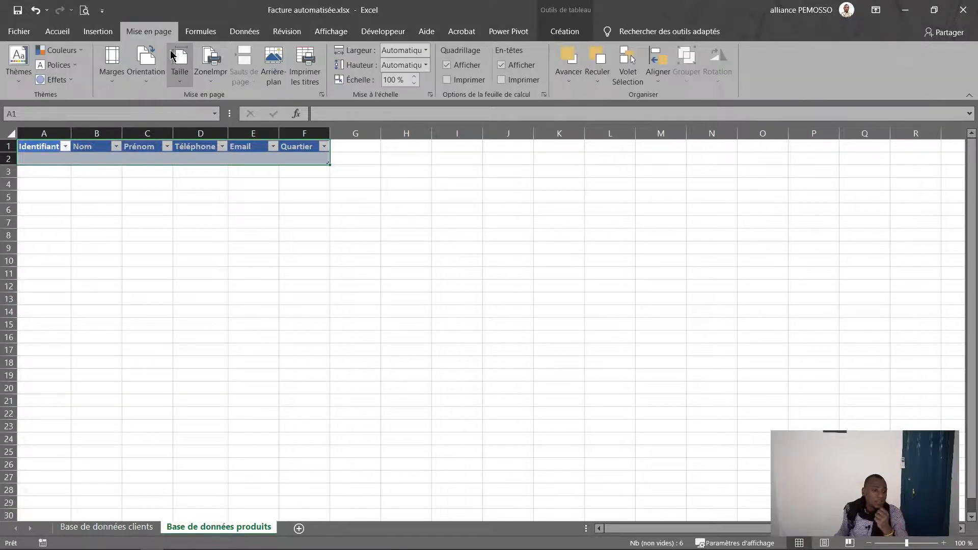
pyautogui.click(82, 50)
pyautogui.click(111, 92)
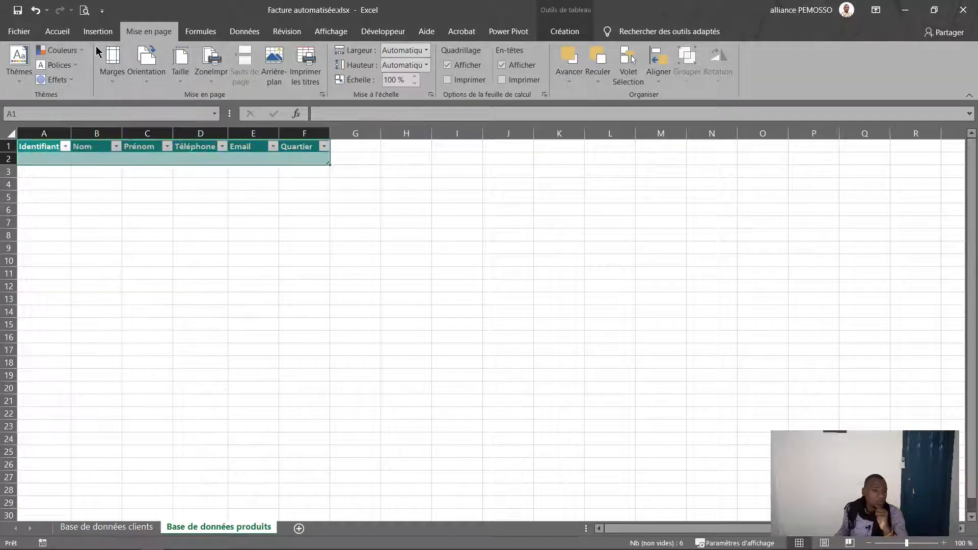
pyautogui.click(58, 49)
pyautogui.click(105, 79)
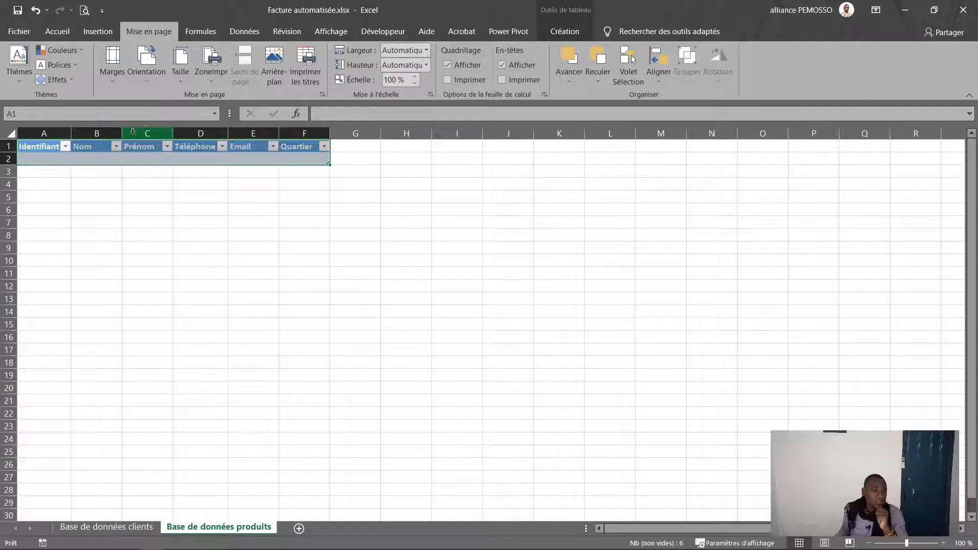
pyautogui.click(57, 65)
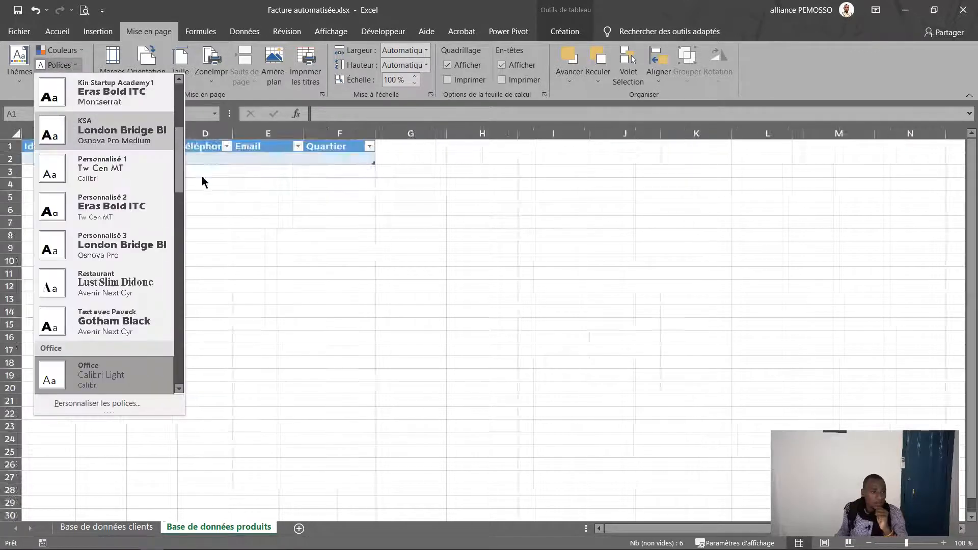
pyautogui.scroll(4, 97, 112)
pyautogui.click(133, 115)
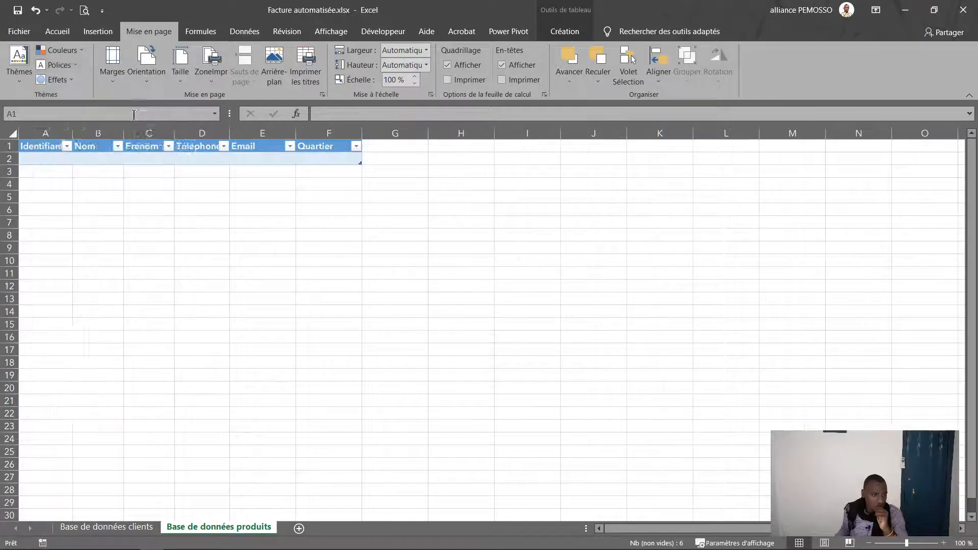
pyautogui.click(564, 32)
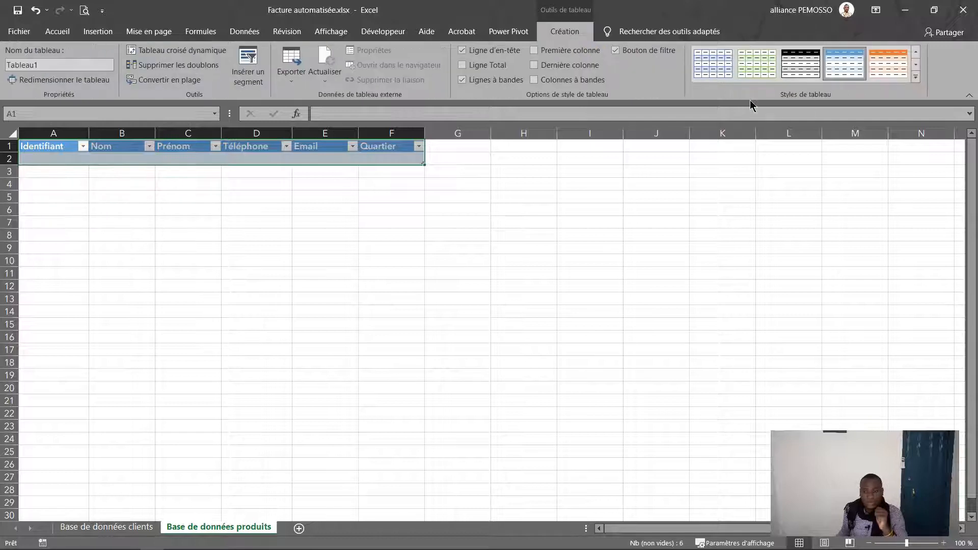
# Step: Give Tableau1 the orange table style and change its Nom du tableau to DBclient
pyautogui.click(888, 65)
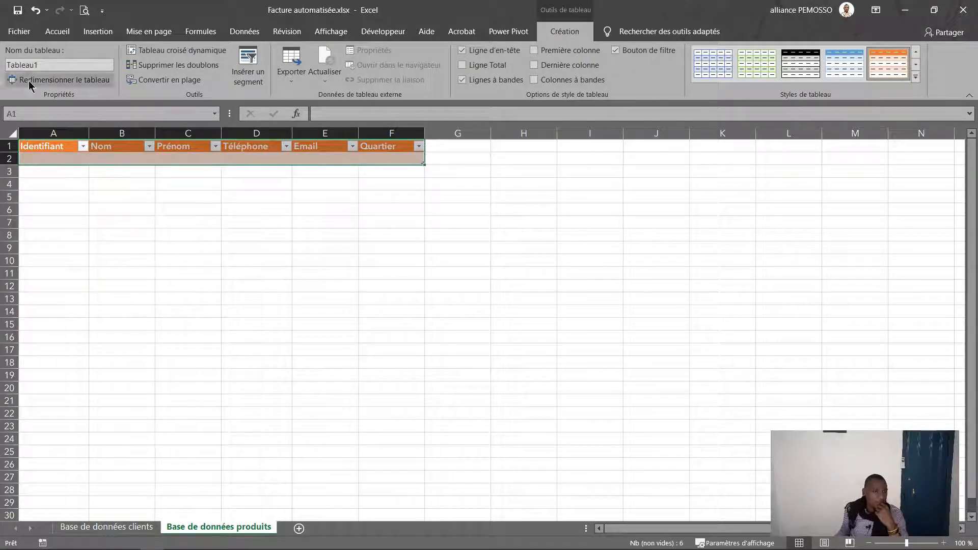
pyautogui.click(42, 65)
pyautogui.doubleClick(62, 64)
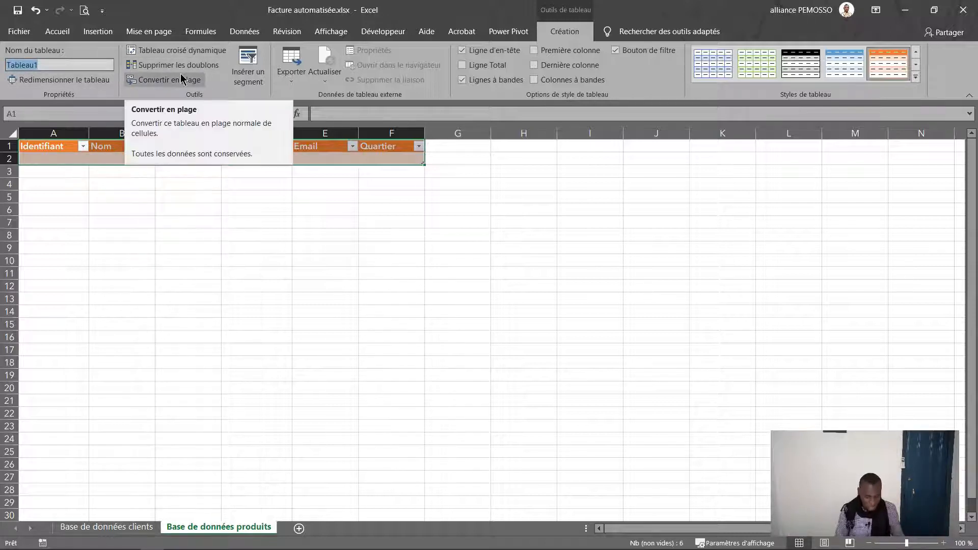
pyautogui.write('DB')
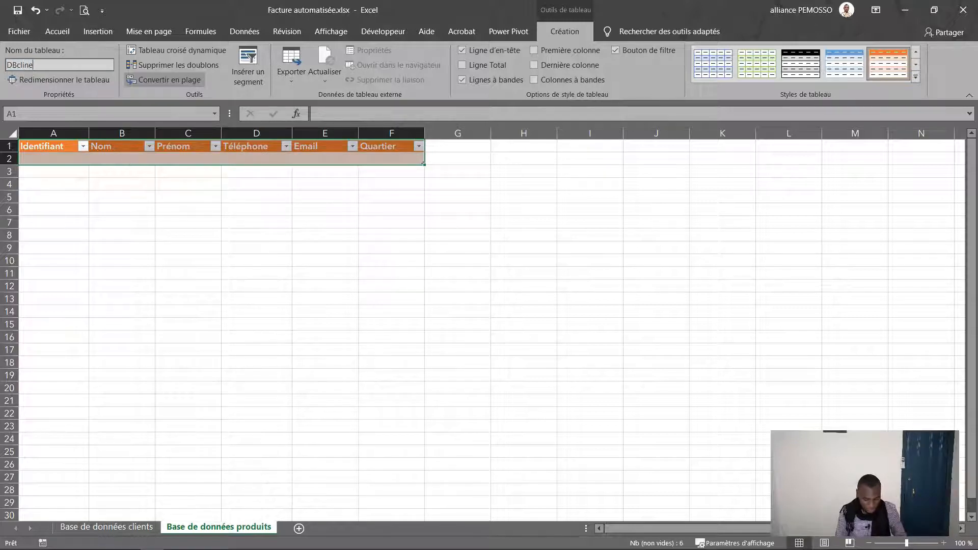
pyautogui.write('cline')
pyautogui.press('BackSpace')
pyautogui.press('BackSpace')
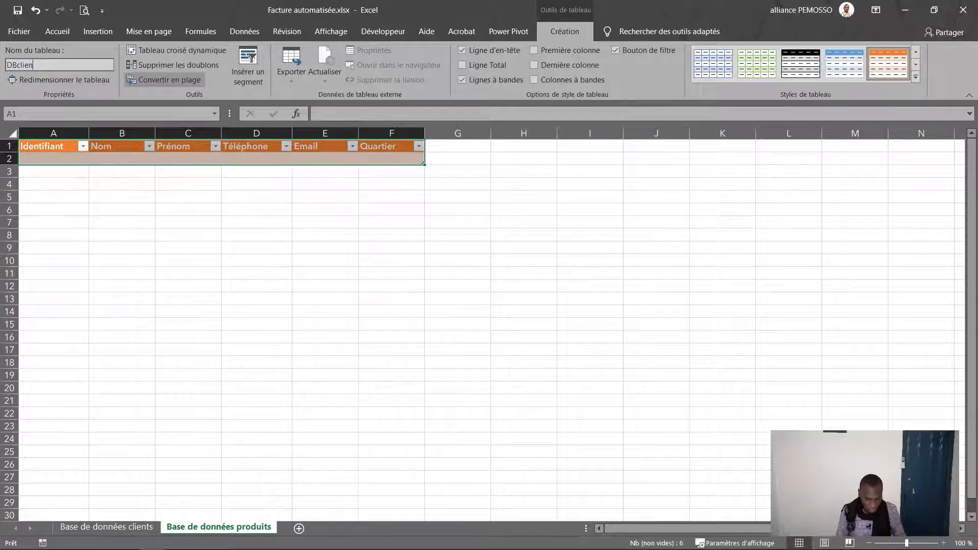
pyautogui.press('Return')
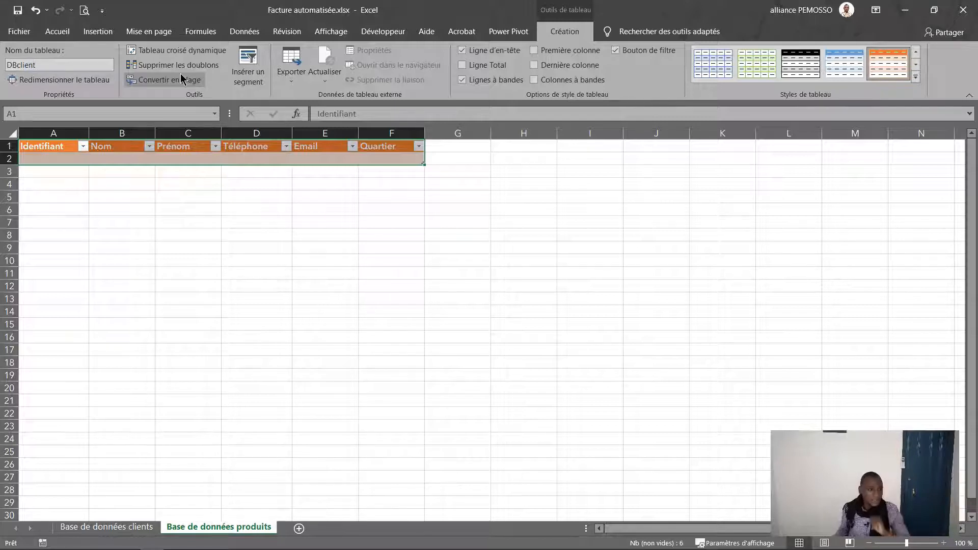
pyautogui.click(79, 158)
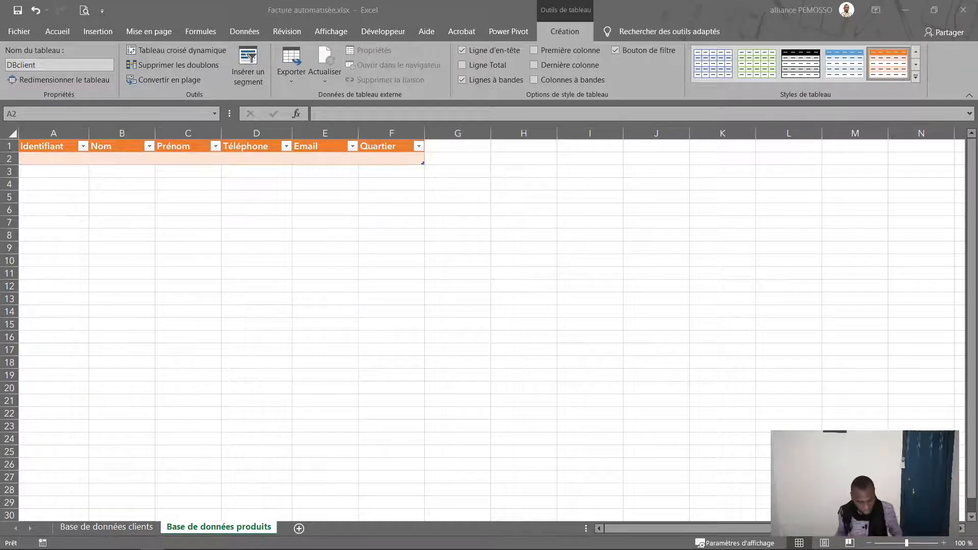
# Step: Paste the copied client row as values into H8 and check each pasted cell
pyautogui.click(548, 234)
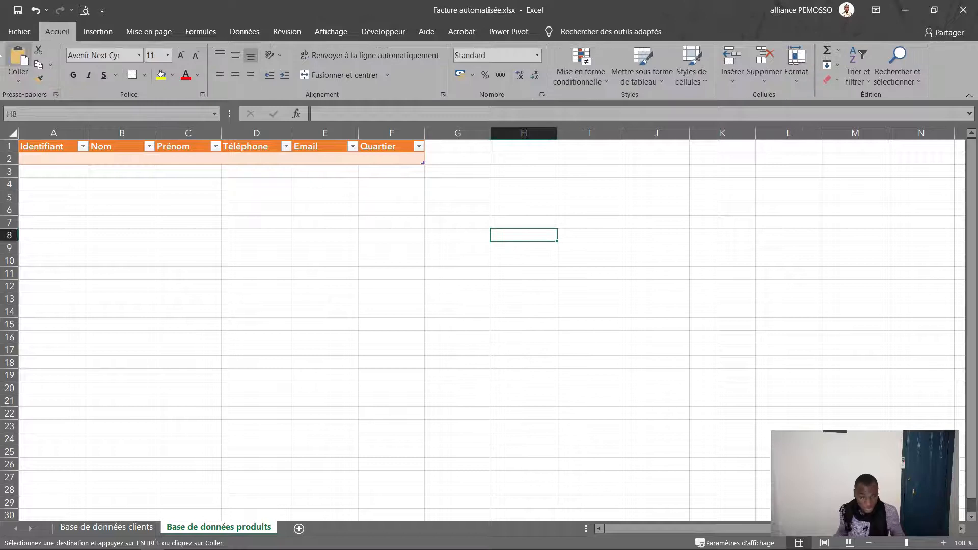
pyautogui.click(18, 79)
pyautogui.click(28, 170)
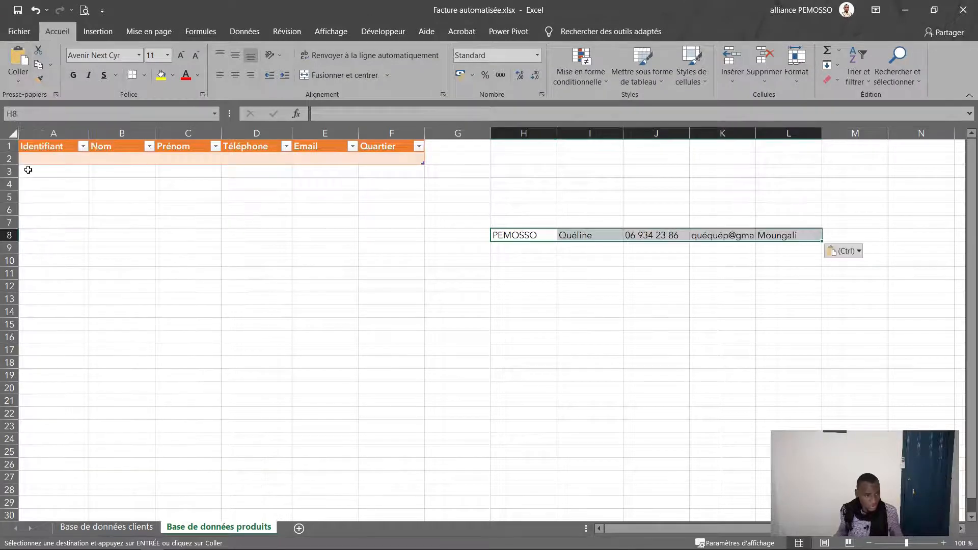
pyautogui.click(592, 309)
pyautogui.click(527, 234)
pyautogui.click(588, 234)
pyautogui.click(654, 233)
pyautogui.click(717, 235)
pyautogui.click(777, 232)
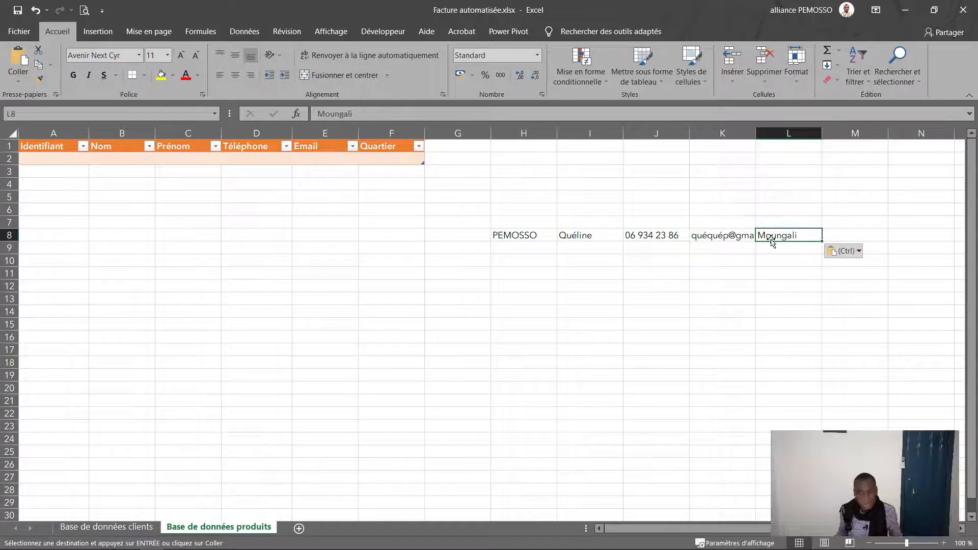
pyautogui.click(520, 235)
# Step: Enter the first client's surname, first name and phone number in B2 to D2
pyautogui.click(112, 155)
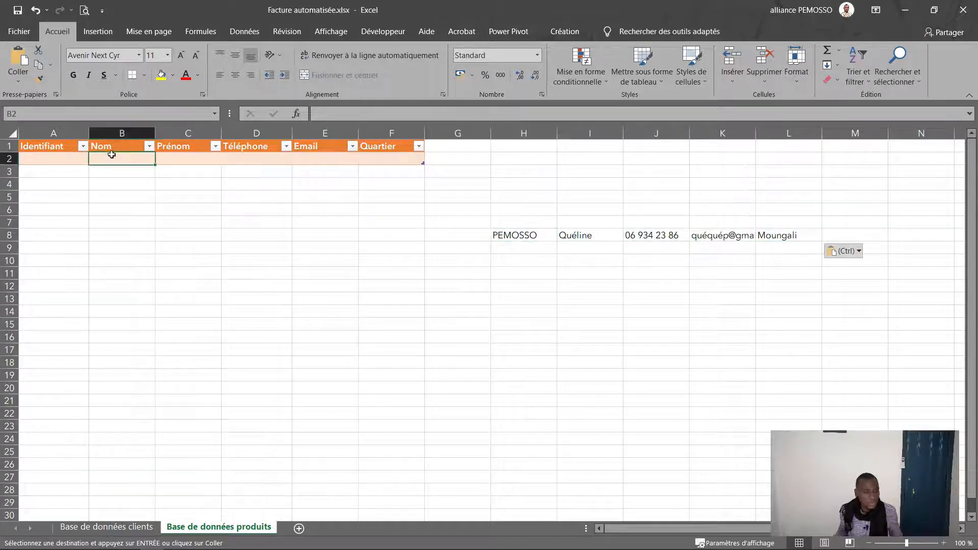
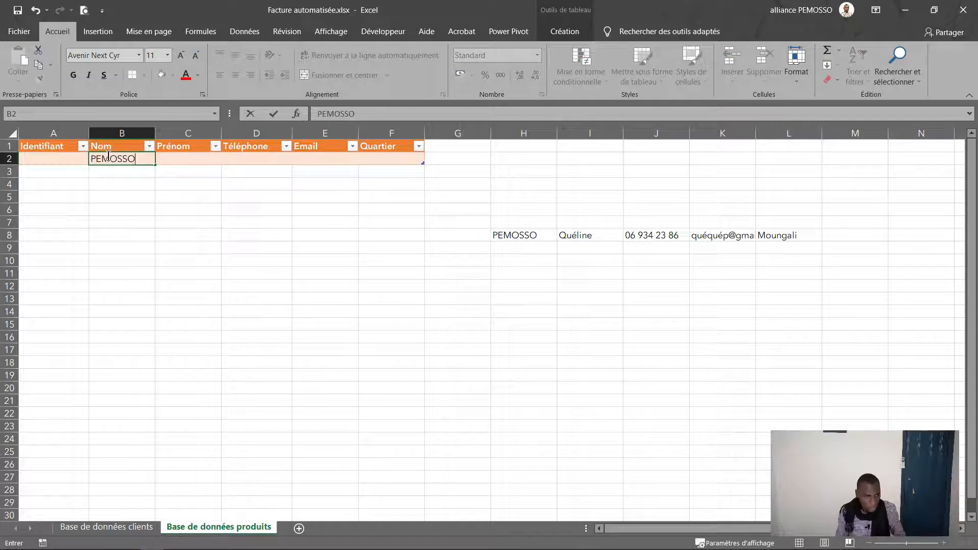
pyautogui.press('Tab')
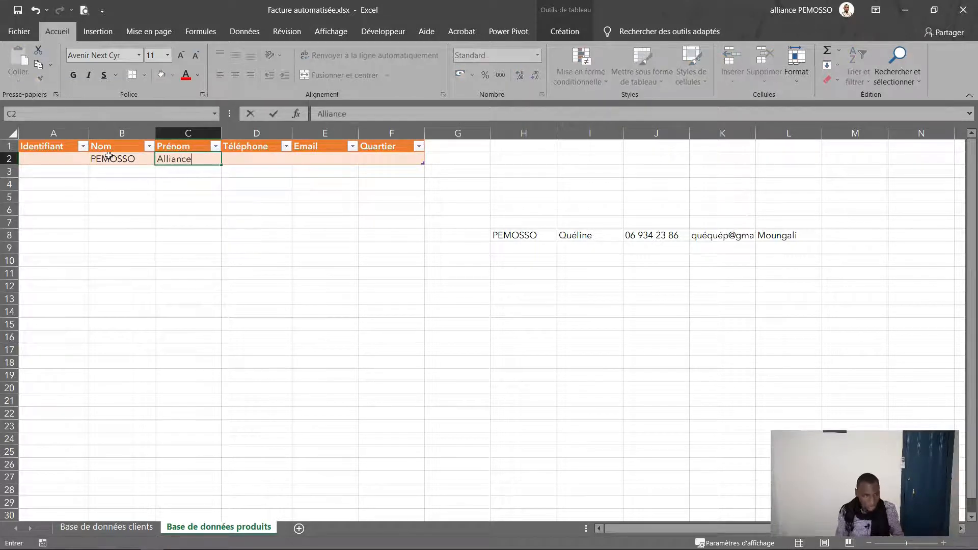
pyautogui.press('Tab')
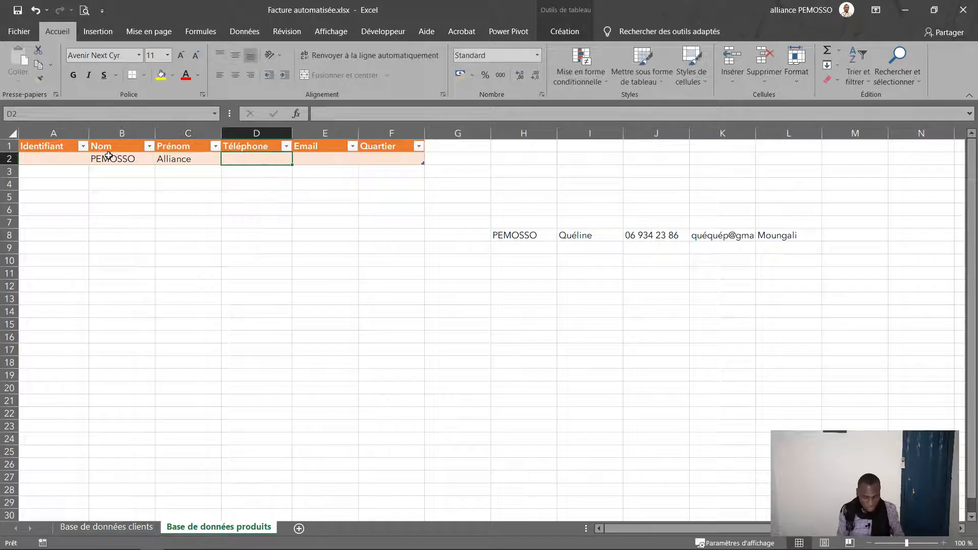
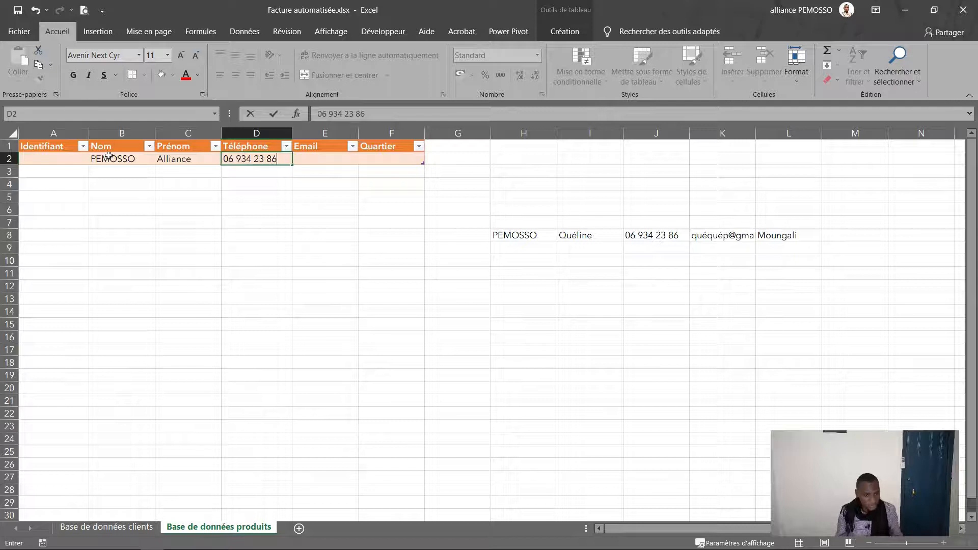
pyautogui.press('Tab')
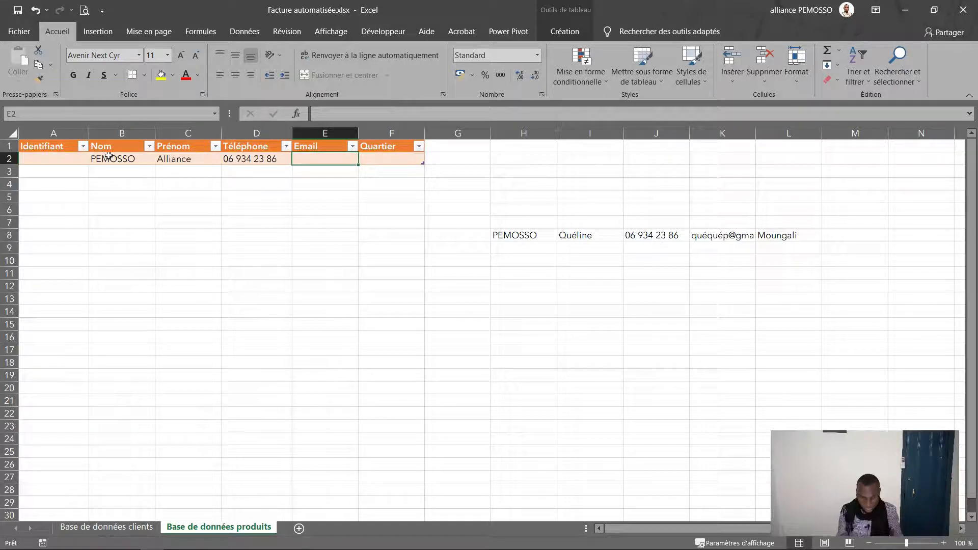
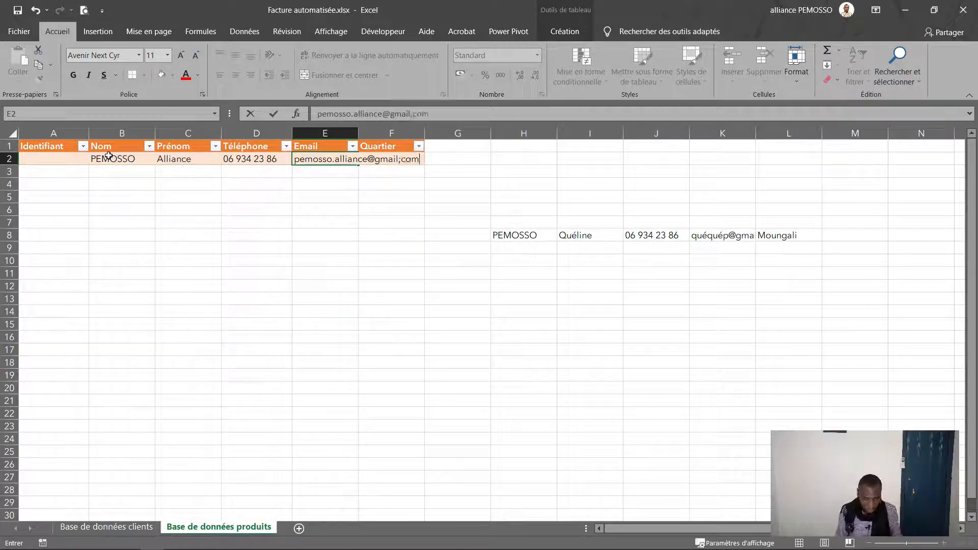
# Step: Type the first client's e-mail address into E2, fixing the '.com' ending
pyautogui.press('Return')
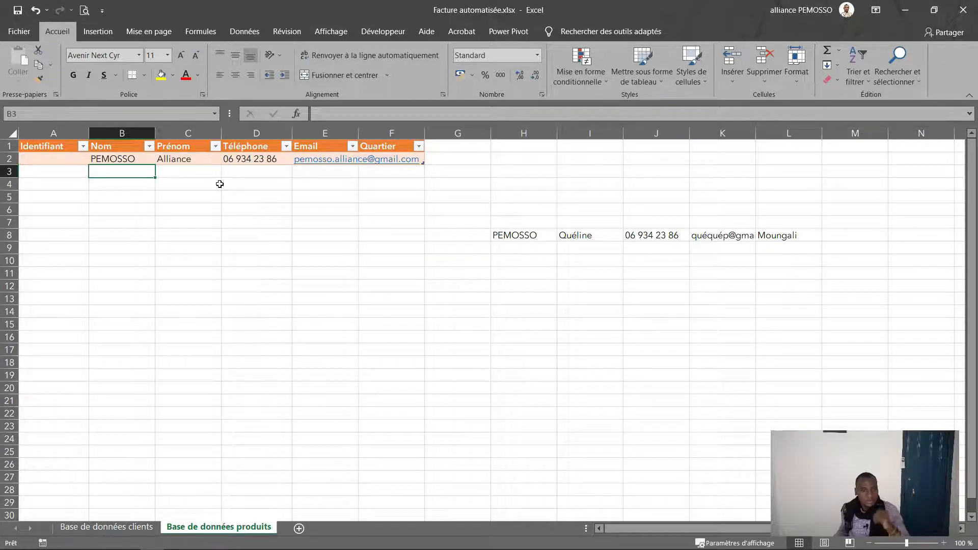
# Step: Widen the Email, Quartier and Identifiant columns and enter the client's neighbourhood in F2
pyautogui.moveTo(425, 127); pyautogui.dragTo(437, 128)
pyautogui.click(492, 156)
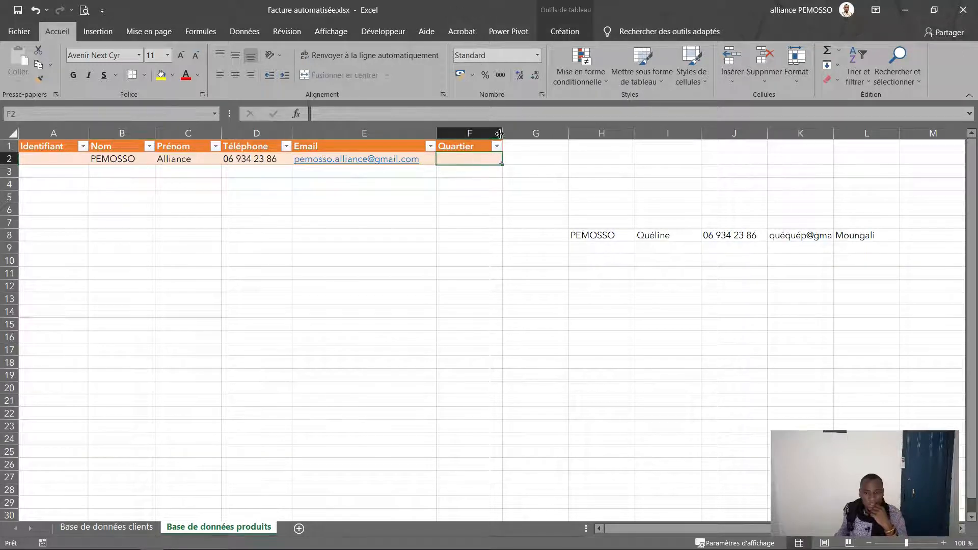
pyautogui.moveTo(500, 133); pyautogui.dragTo(504, 134)
pyautogui.write('Moungali')
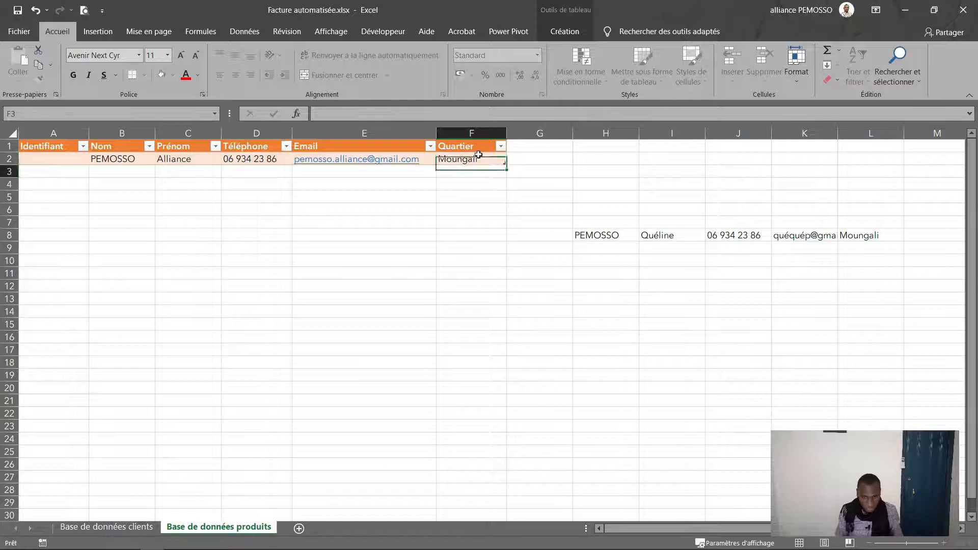
pyautogui.press('Return')
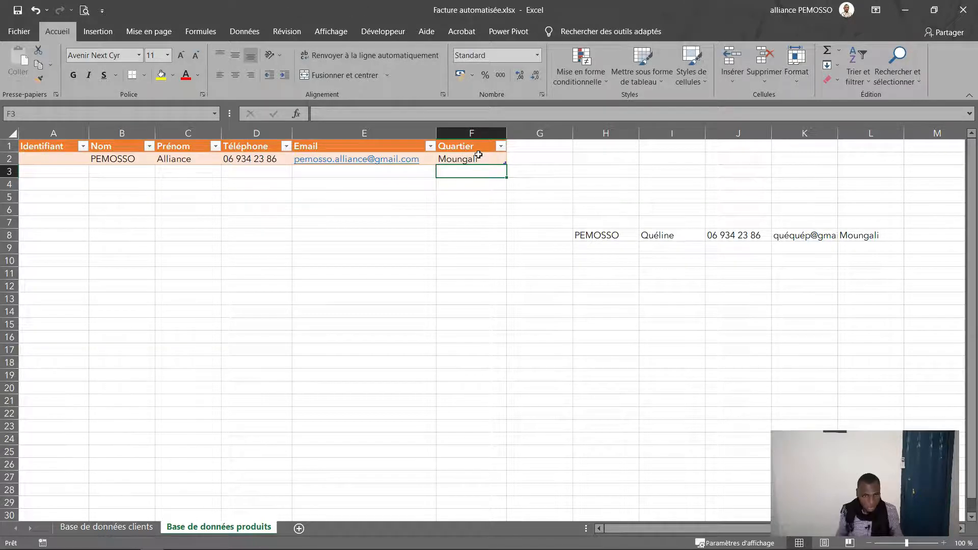
pyautogui.moveTo(89, 133); pyautogui.dragTo(125, 133)
pyautogui.click(109, 163)
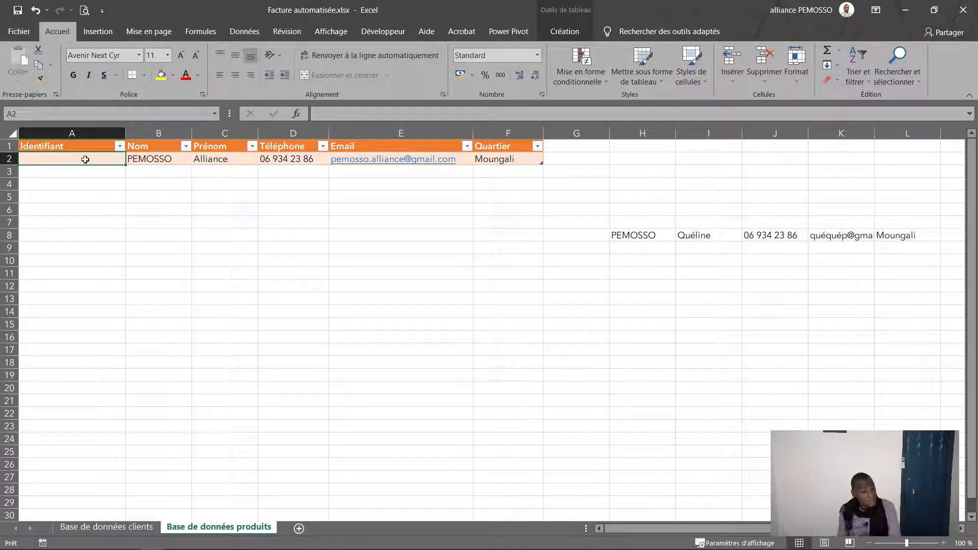
pyautogui.write('=')
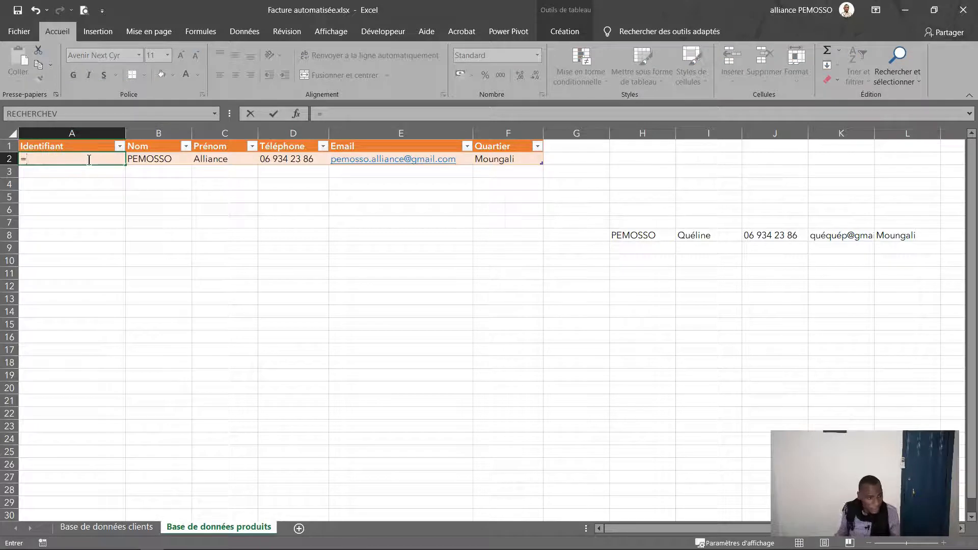
pyautogui.click(142, 157)
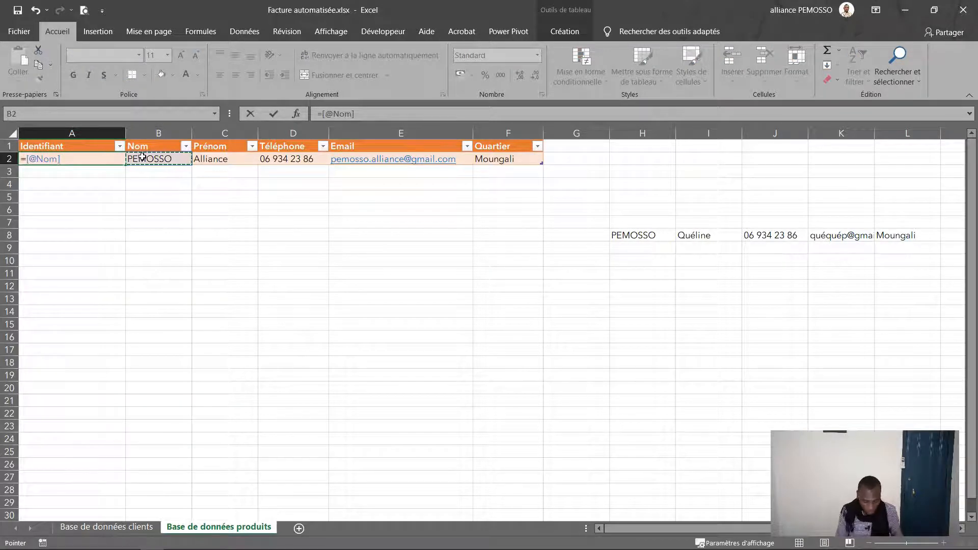
pyautogui.write('&')
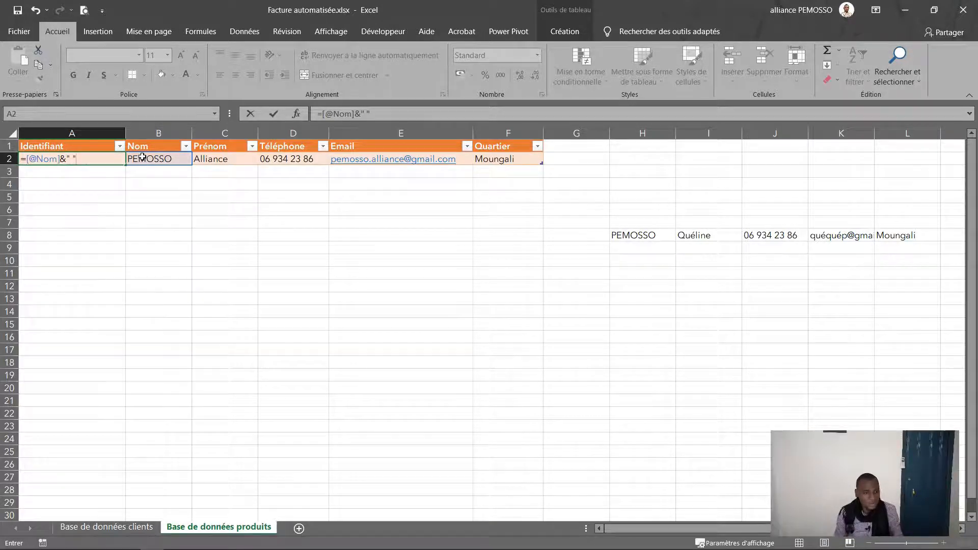
pyautogui.write('&')
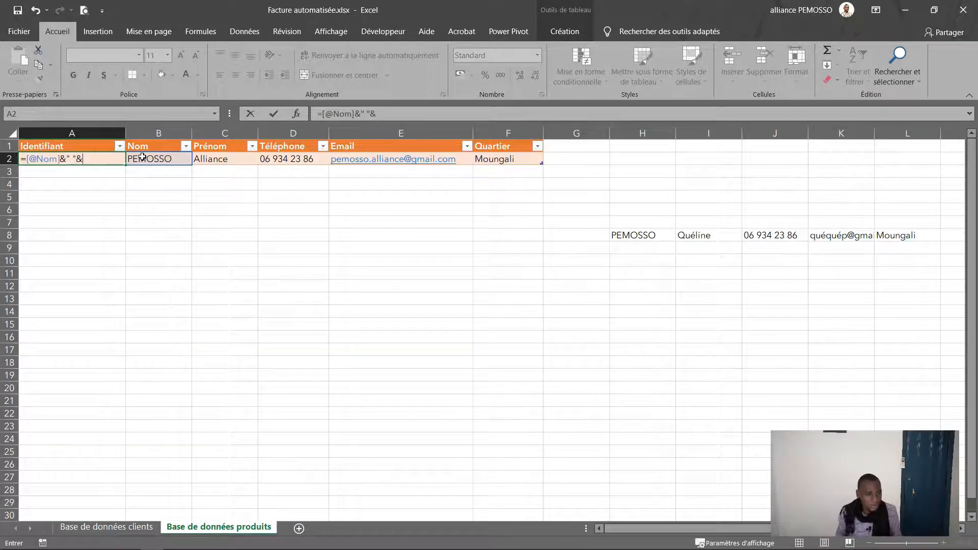
pyautogui.click(218, 158)
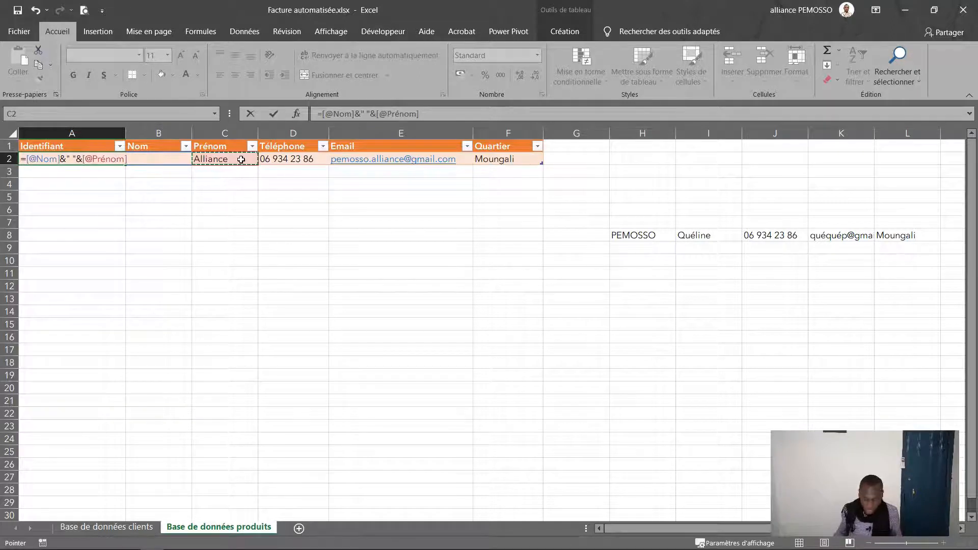
pyautogui.press('Return')
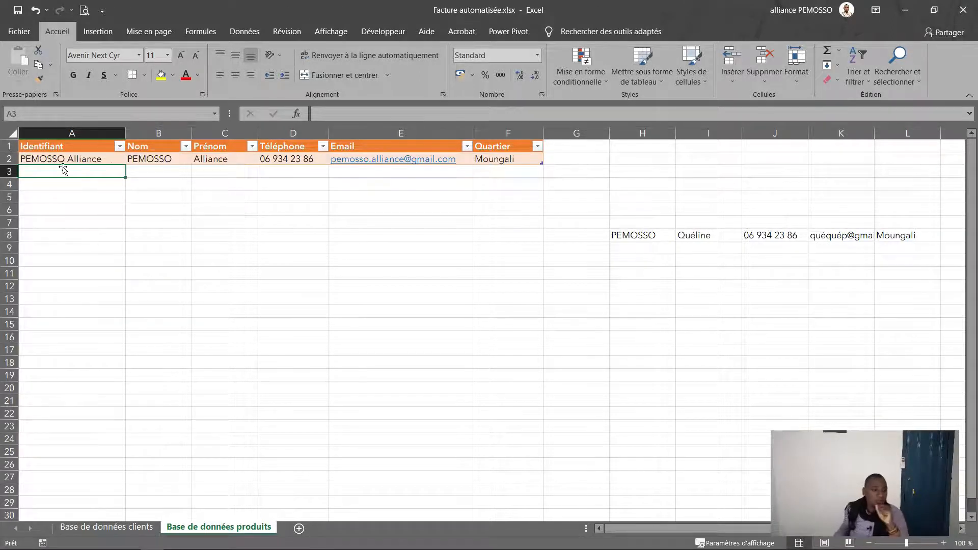
pyautogui.click(523, 159)
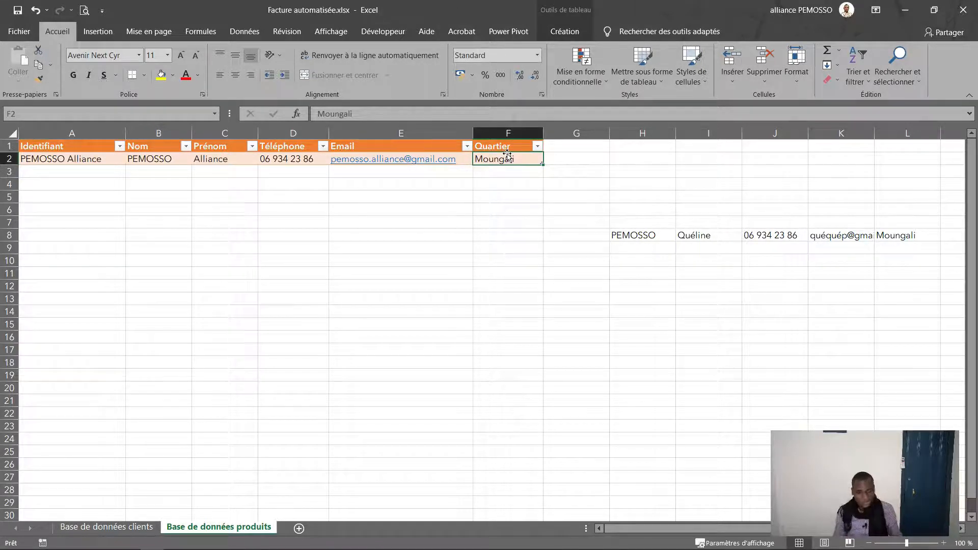
# Step: Add a second client row with surname, first name, phone, e-mail and neighbourhood, then show Base de données clients
pyautogui.press('Tab')
pyautogui.press('Tab')
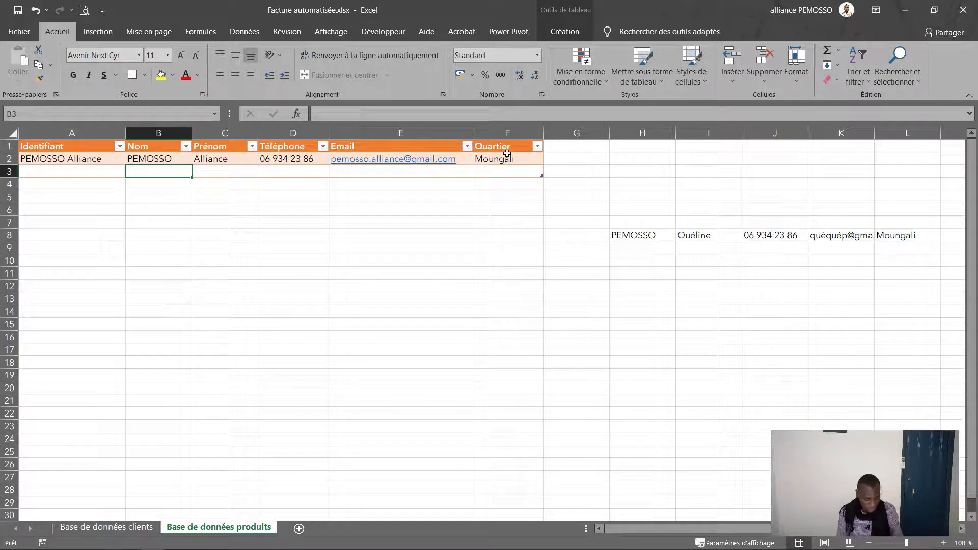
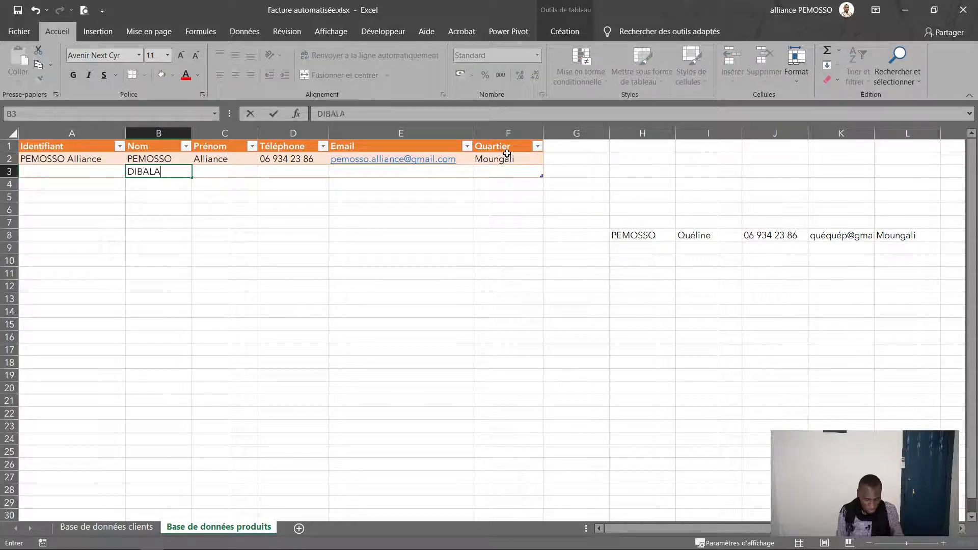
pyautogui.press('Tab')
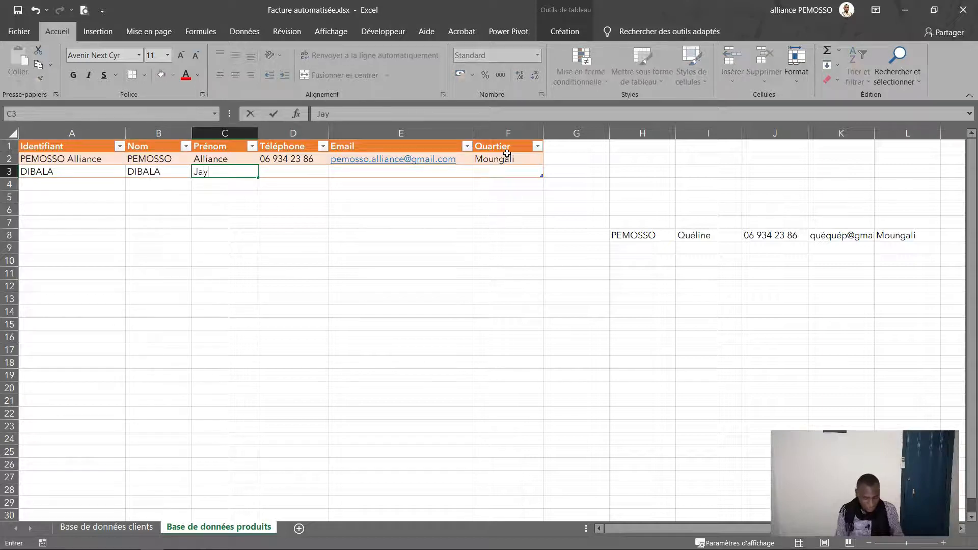
pyautogui.press('Tab')
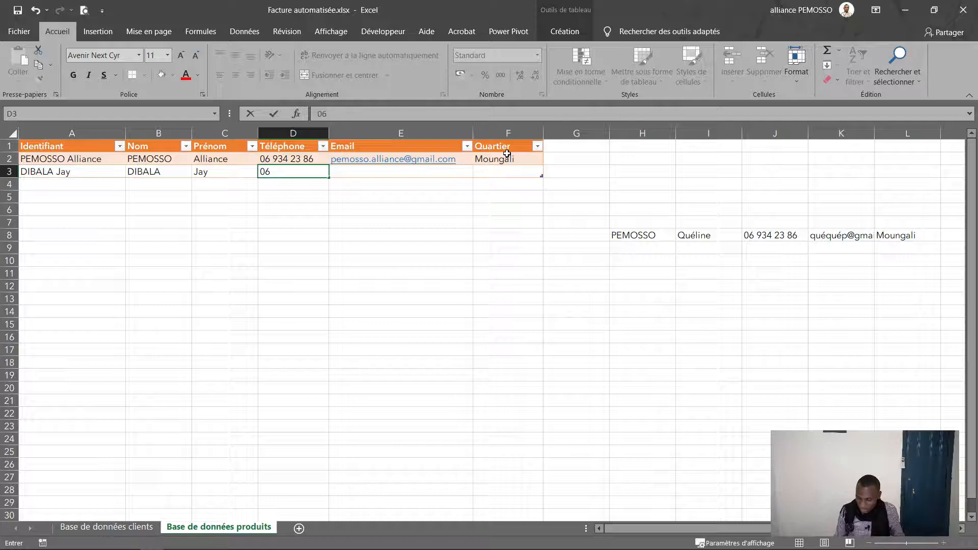
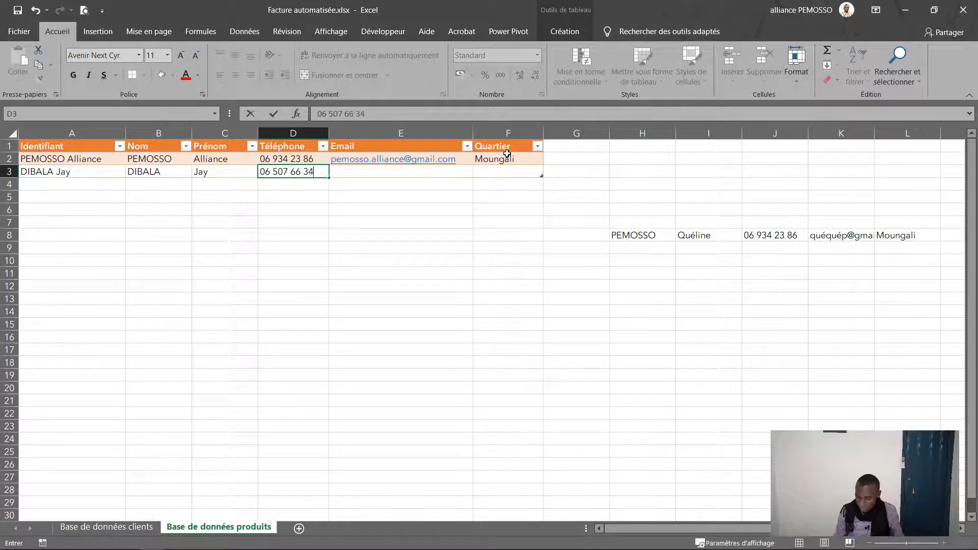
pyautogui.press('Tab')
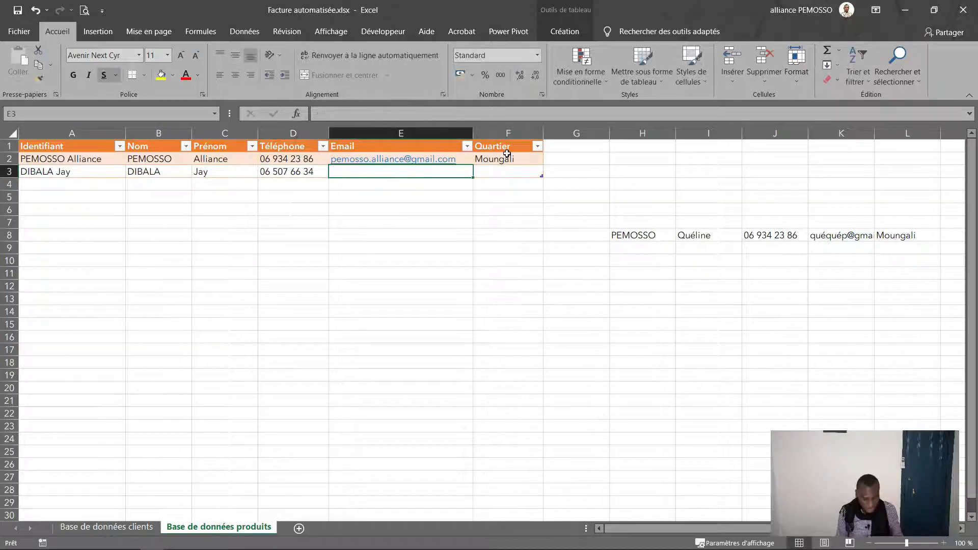
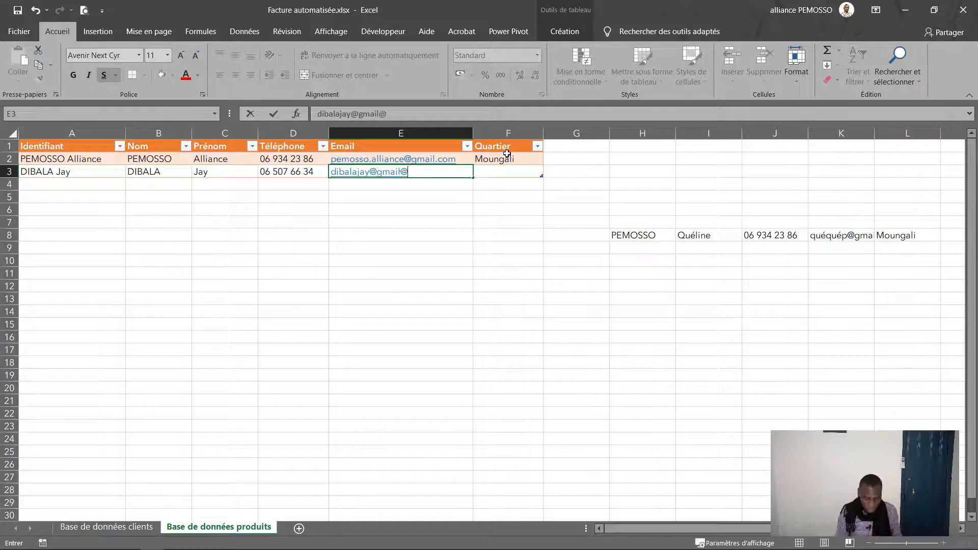
pyautogui.press('Tab')
pyautogui.write('Mfiloui')
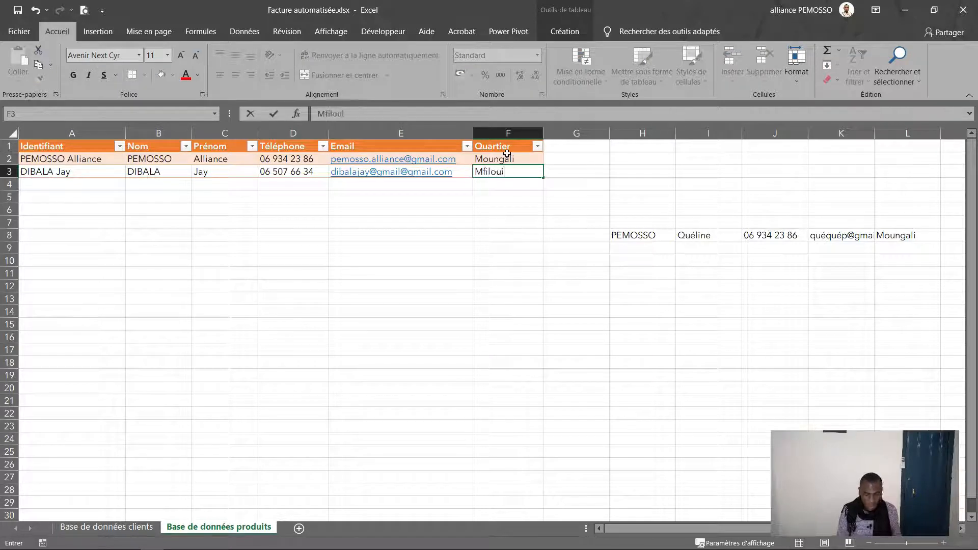
pyautogui.press('Return')
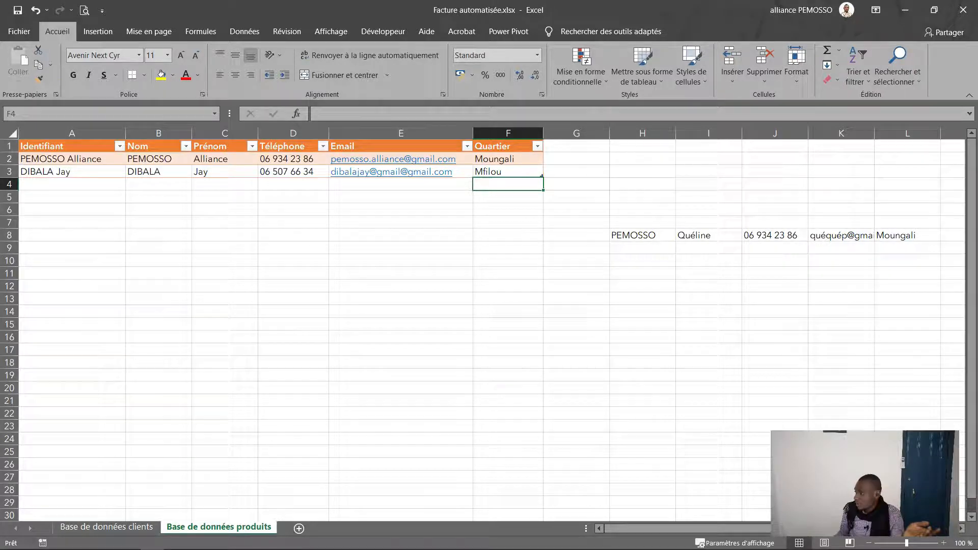
pyautogui.click(85, 528)
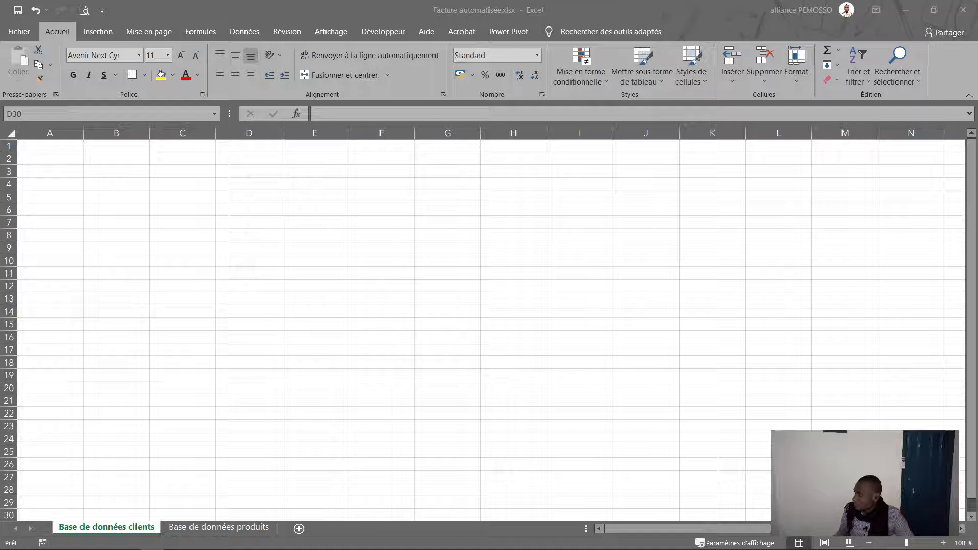
# Step: Paste the copied Code Menu, Produit and Prix headers into A1
pyautogui.click(34, 146)
pyautogui.click(18, 82)
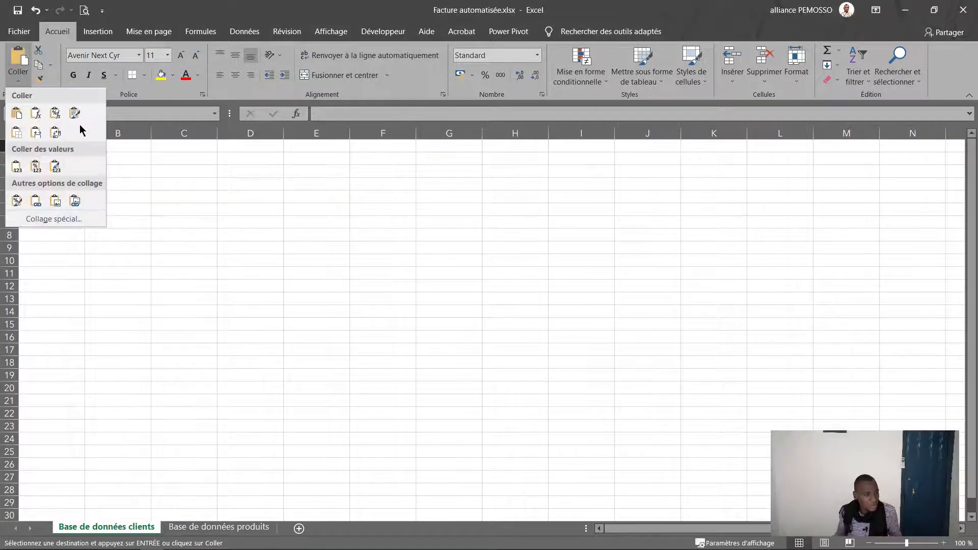
pyautogui.click(18, 165)
pyautogui.click(179, 198)
pyautogui.moveTo(48, 159); pyautogui.dragTo(426, 395)
# Step: Widen the Code Menu, Produit and Prix columns to fit their headers
pyautogui.moveTo(84, 133); pyautogui.dragTo(121, 133)
pyautogui.moveTo(187, 133); pyautogui.dragTo(224, 133)
pyautogui.moveTo(290, 133); pyautogui.dragTo(309, 133)
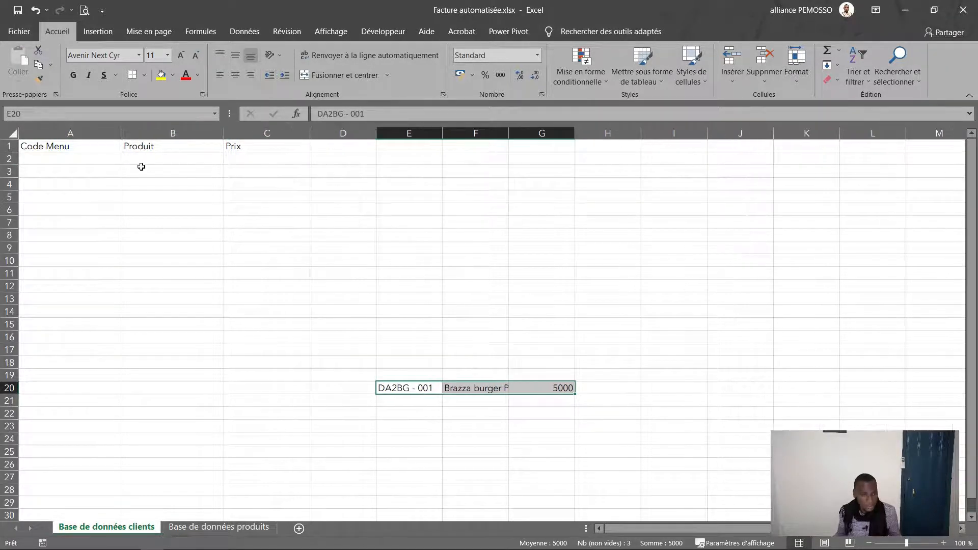
pyautogui.moveTo(222, 133); pyautogui.dragTo(296, 133)
pyautogui.click(75, 159)
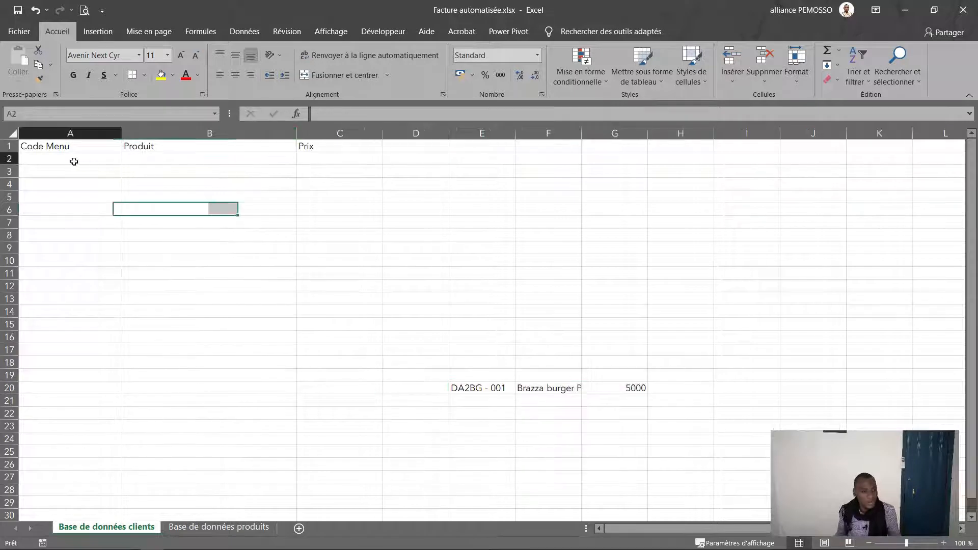
# Step: Convert A1:C2 into a table with headers and apply an orange table style
pyautogui.click(38, 145)
pyautogui.moveTo(38, 146); pyautogui.dragTo(294, 156)
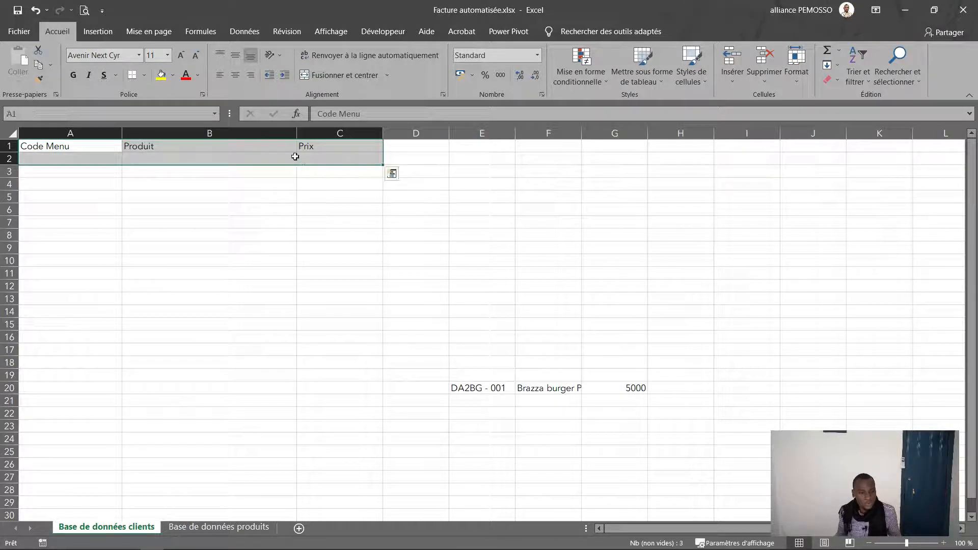
pyautogui.click(98, 31)
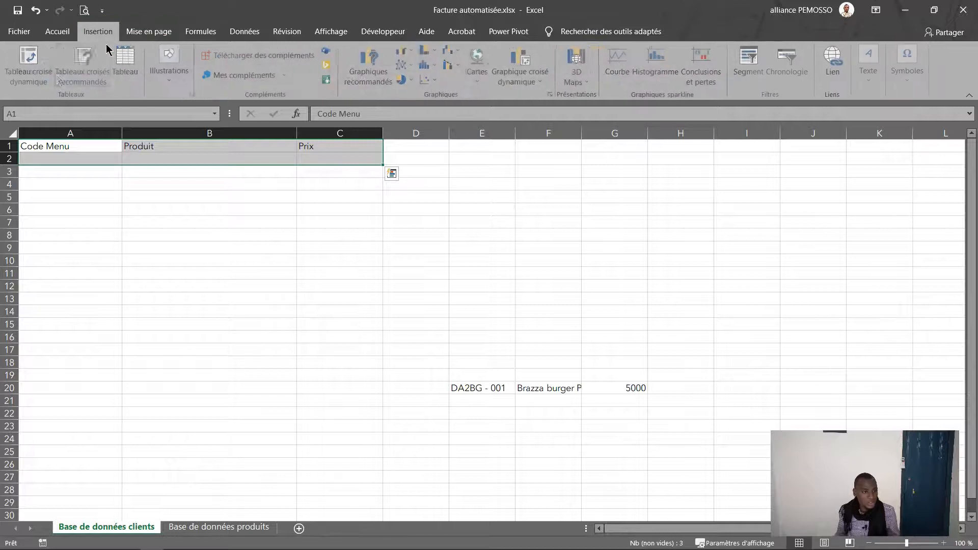
pyautogui.click(128, 68)
pyautogui.click(402, 199)
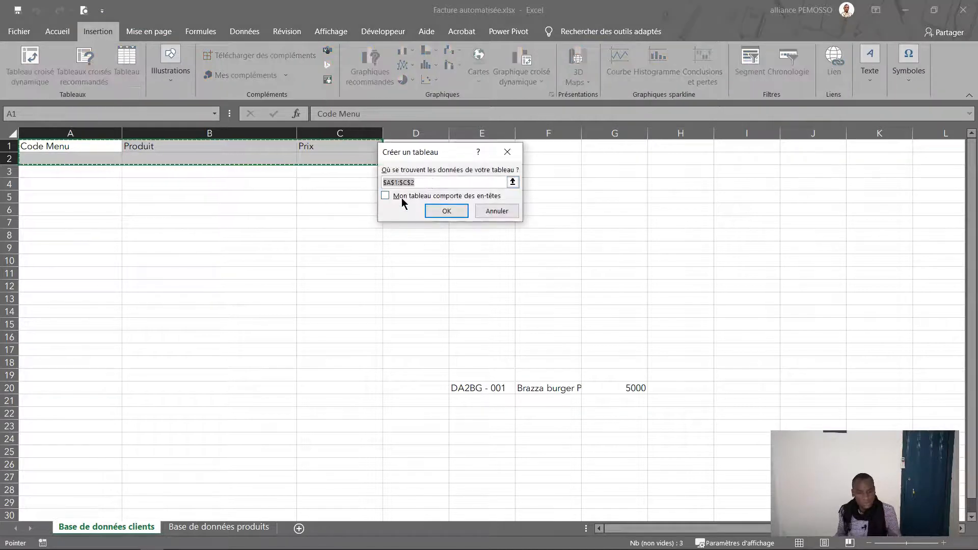
pyautogui.click(442, 209)
pyautogui.click(892, 65)
# Step: Select the first Prix cell C2 and bring up the Accueil formatting commands
pyautogui.click(320, 161)
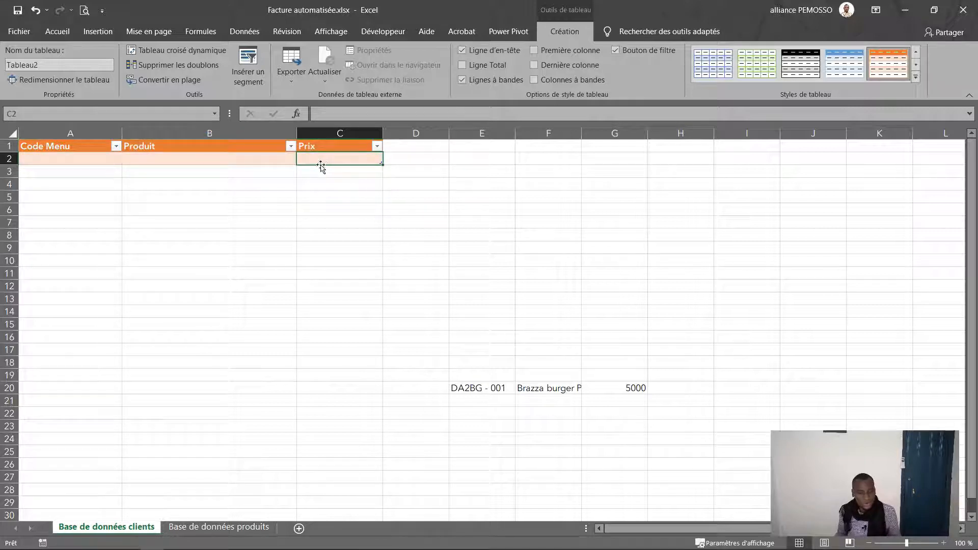
pyautogui.click(34, 33)
pyautogui.press('Escape')
pyautogui.click(56, 32)
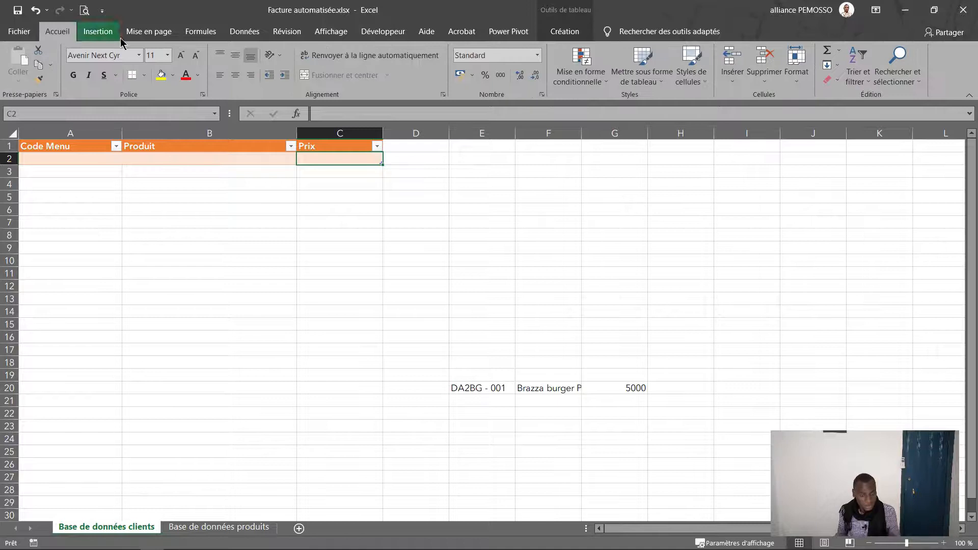
# Step: Format the cell as Monétaire with 0 decimals and the FCFA Français (Cameroun) symbol
pyautogui.click(541, 95)
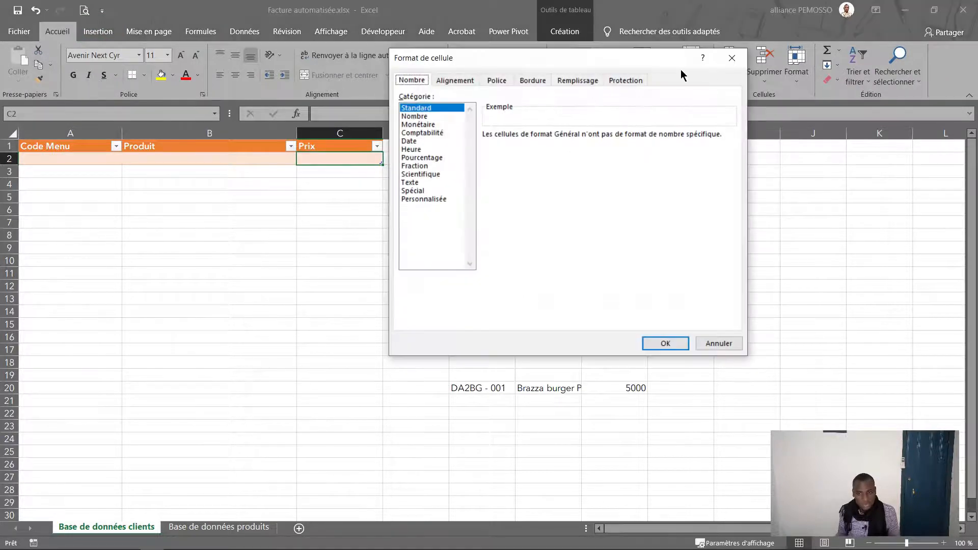
pyautogui.click(732, 59)
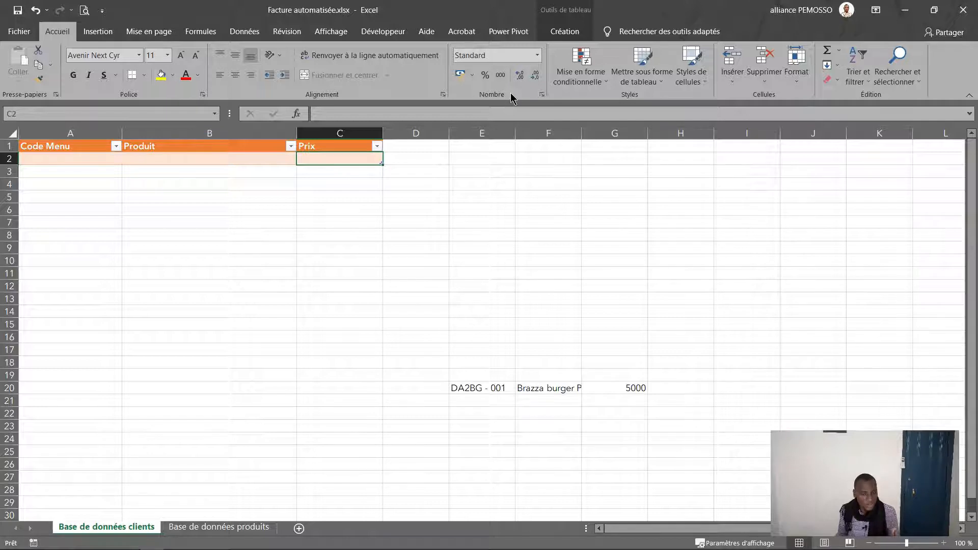
pyautogui.click(541, 95)
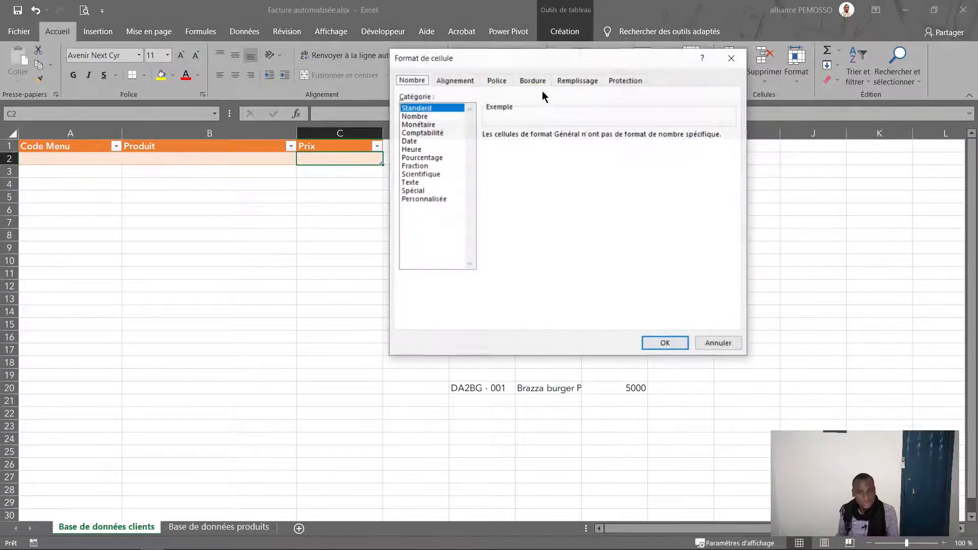
pyautogui.click(418, 126)
pyautogui.click(593, 139)
pyautogui.click(594, 138)
pyautogui.click(731, 152)
pyautogui.moveTo(732, 174); pyautogui.dragTo(731, 217)
pyautogui.scroll(-2, 623, 237)
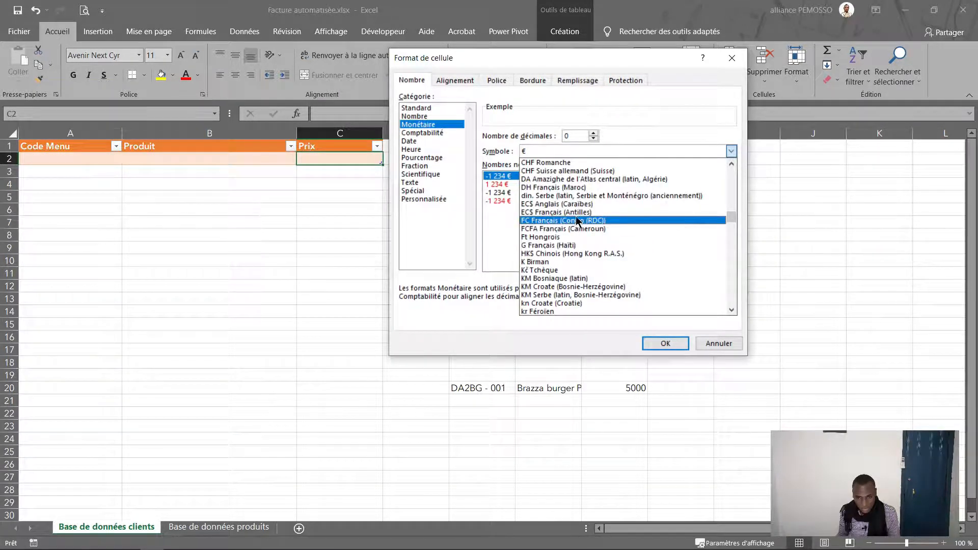
pyautogui.click(586, 229)
pyautogui.click(665, 344)
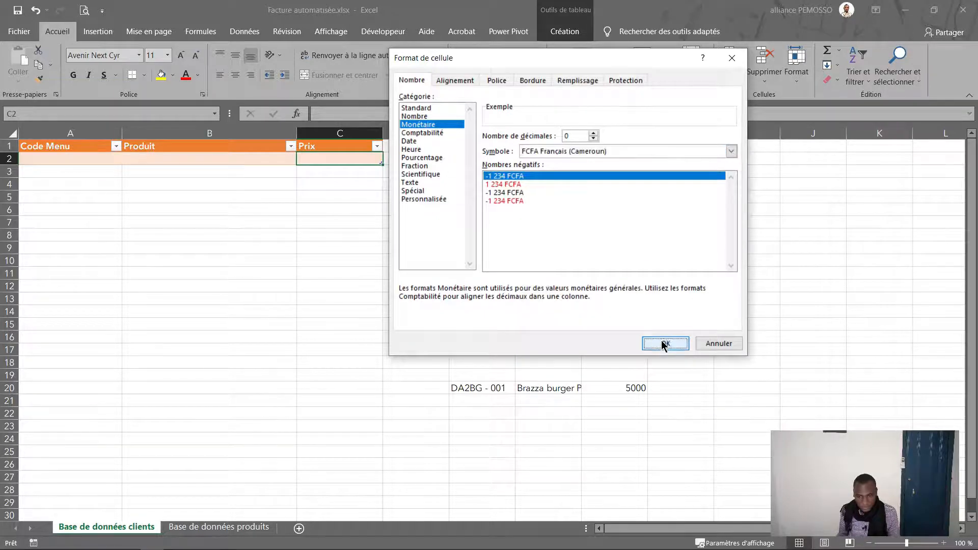
# Step: Drag the 5000 price from G20 into C2, then undo the move
pyautogui.click(613, 389)
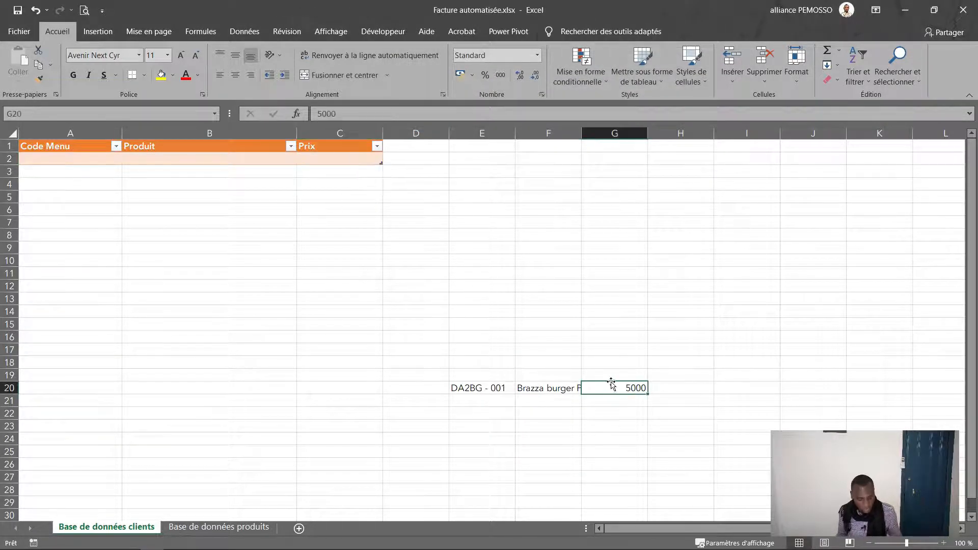
pyautogui.moveTo(613, 382); pyautogui.dragTo(357, 162)
pyautogui.click(341, 195)
pyautogui.click(343, 161)
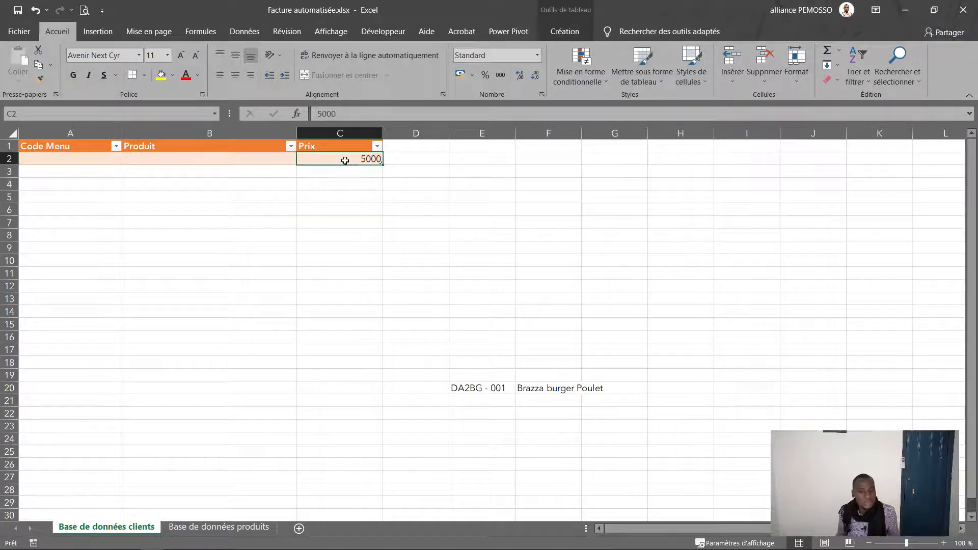
pyautogui.hotkey('ctrl', 'z')
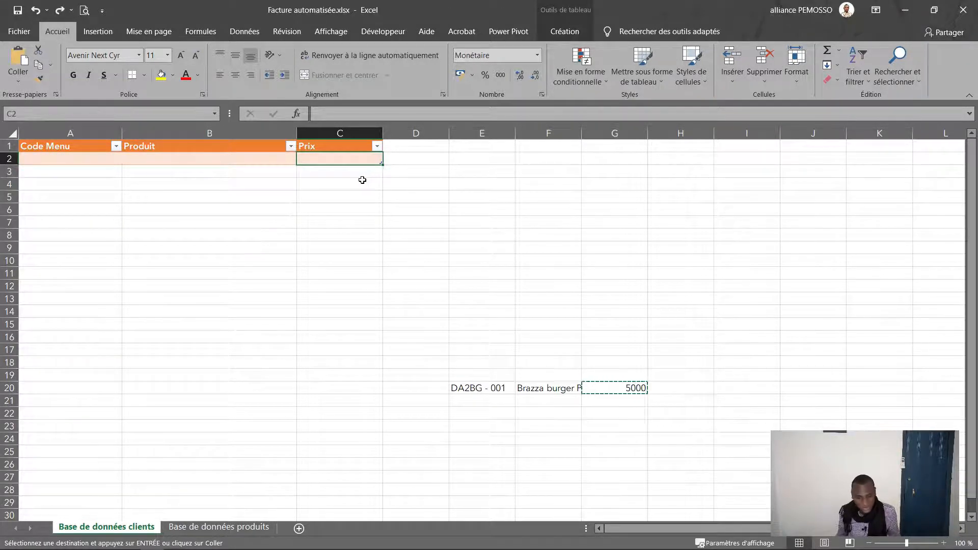
# Step: Cut the 5000 price from G20 and paste it into the table's first Prix cell C2
pyautogui.hotkey('ctrl', 'c')
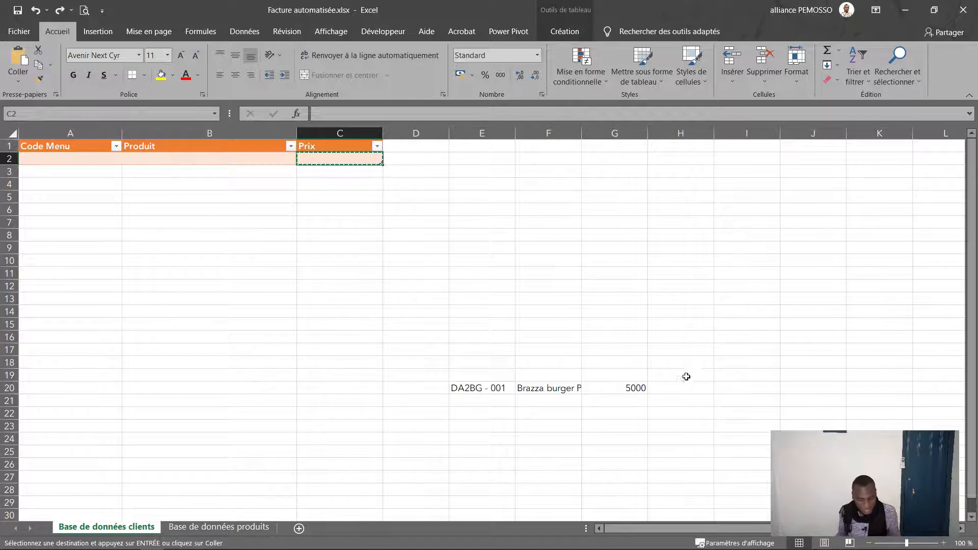
pyautogui.click(630, 385)
pyautogui.press('Escape')
pyautogui.moveTo(416, 261); pyautogui.dragTo(415, 274)
pyautogui.click(338, 158)
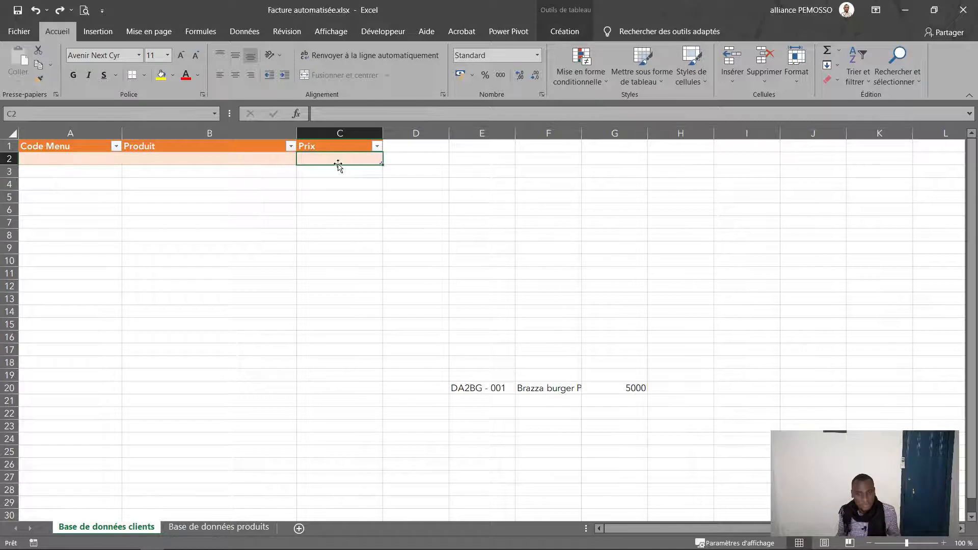
pyautogui.hotkey('ctrl', 'a')
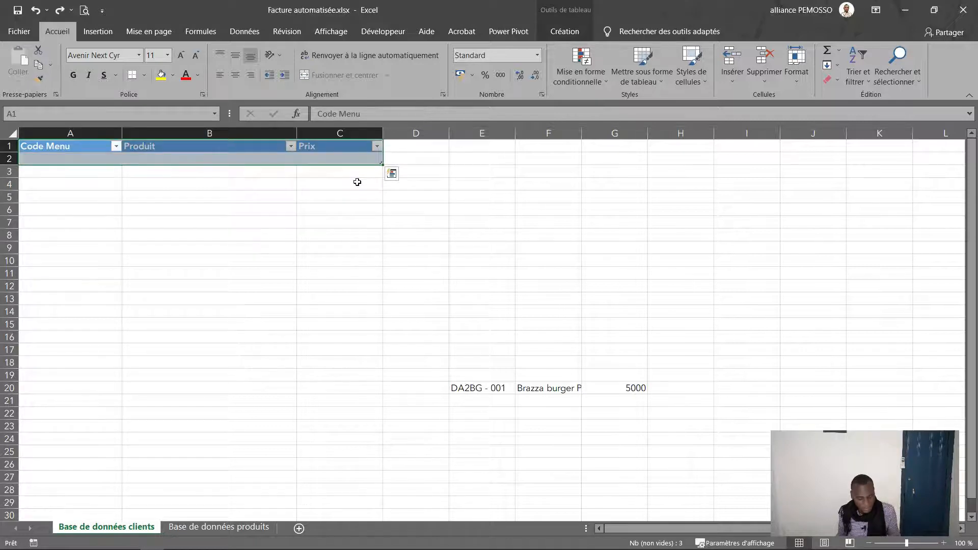
pyautogui.click(413, 220)
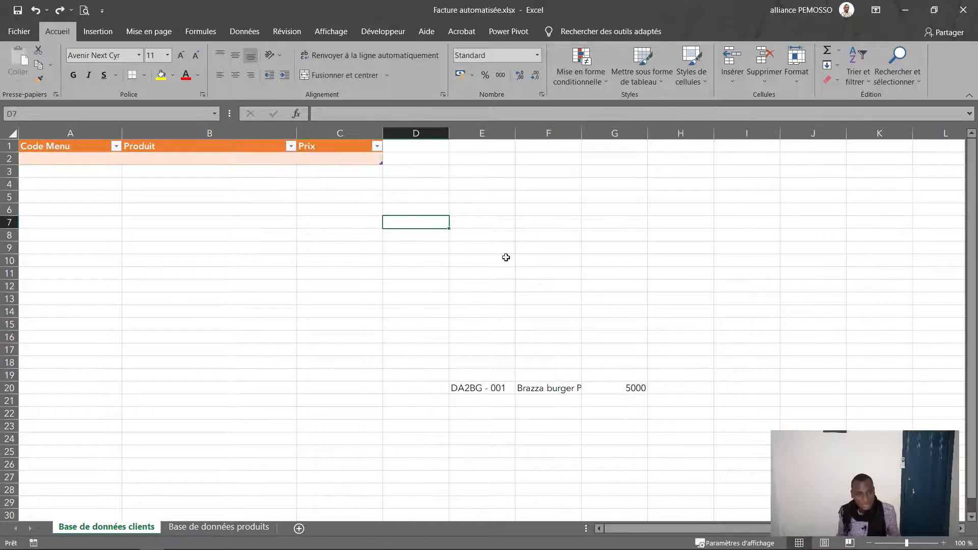
pyautogui.click(627, 387)
pyautogui.hotkey('ctrl', 'c')
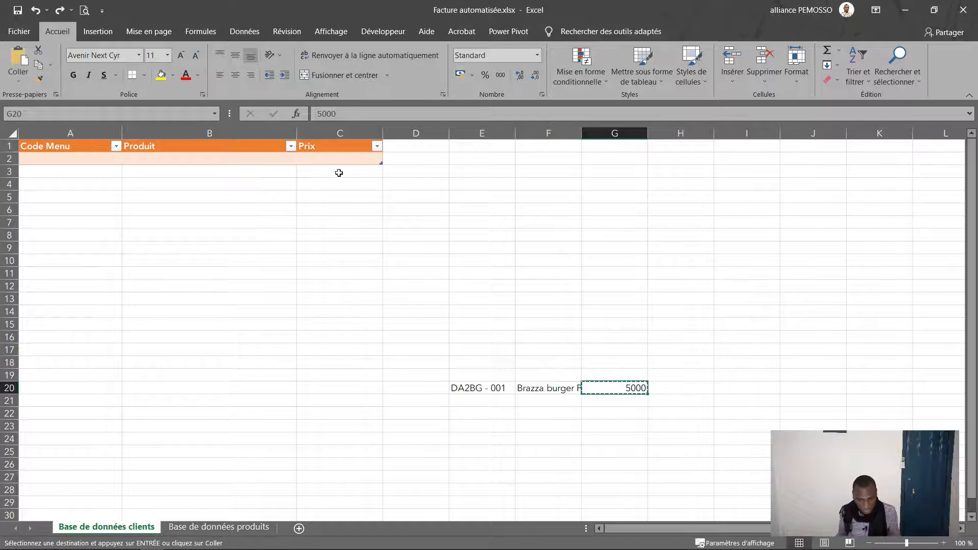
pyautogui.click(341, 161)
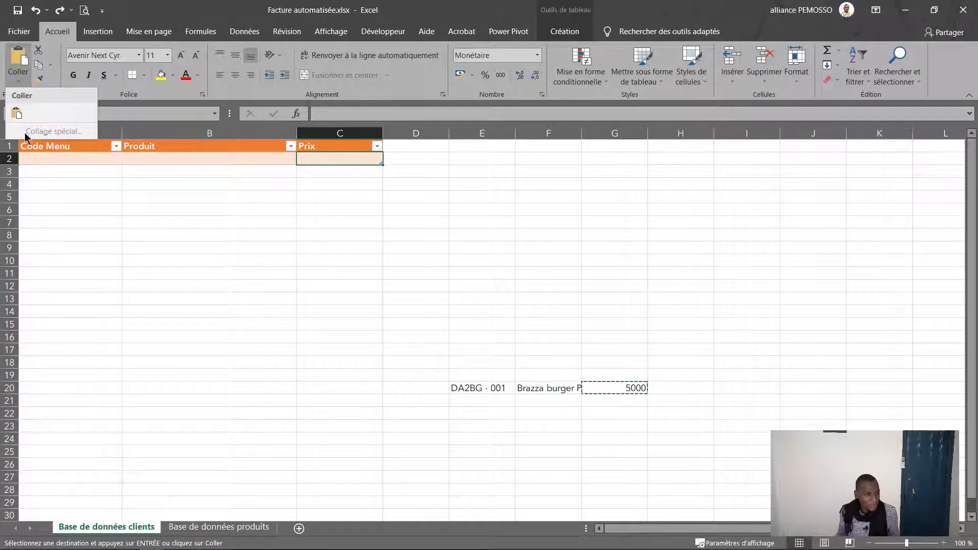
pyautogui.click(15, 79)
pyautogui.click(474, 287)
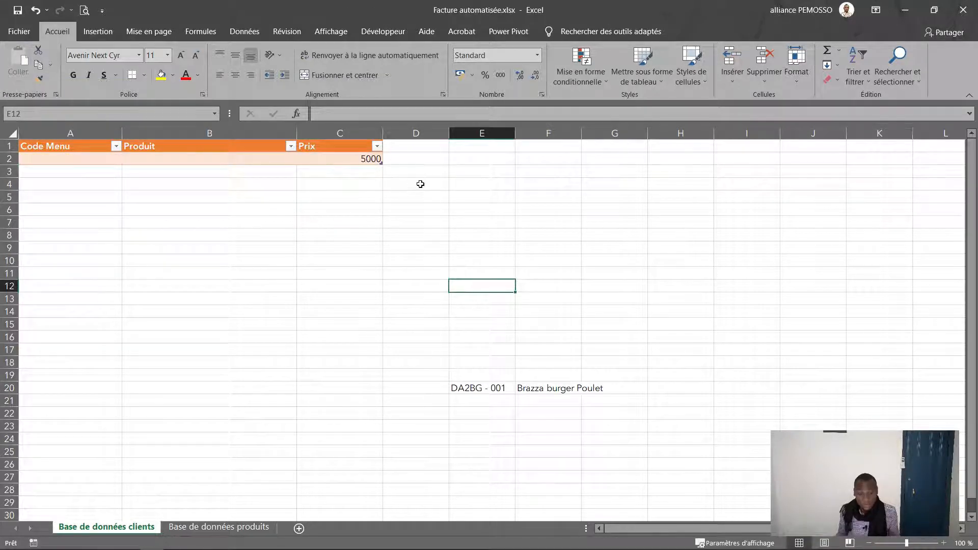
pyautogui.click(337, 160)
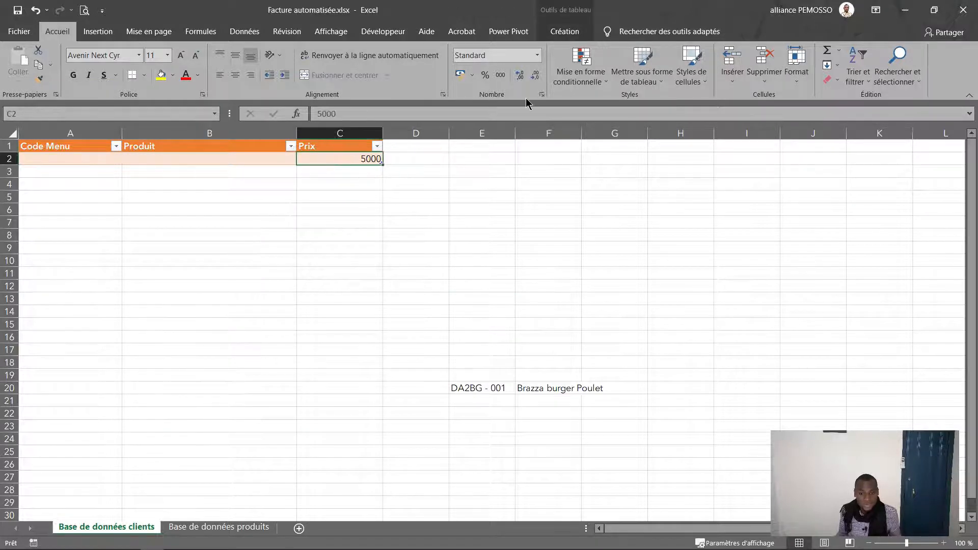
# Step: Apply the custom FCFA number format so C2 reads 5 000 FCFA
pyautogui.click(541, 94)
pyautogui.click(435, 199)
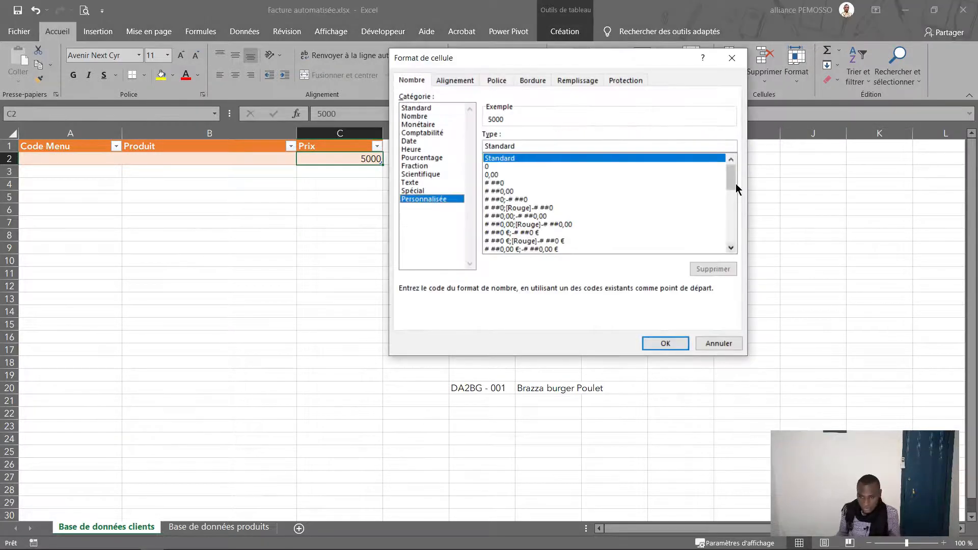
pyautogui.moveTo(735, 183); pyautogui.dragTo(738, 264)
pyautogui.click(574, 253)
pyautogui.click(665, 343)
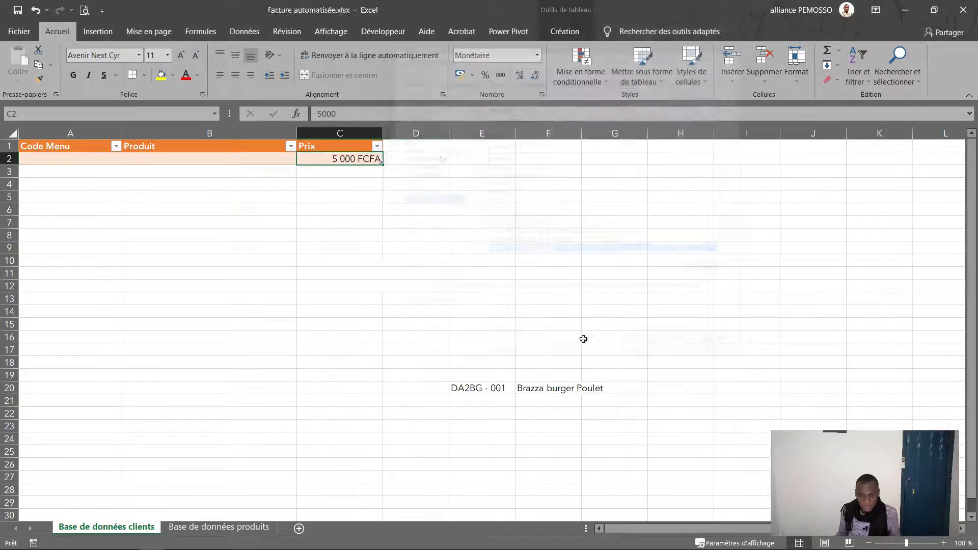
pyautogui.click(67, 155)
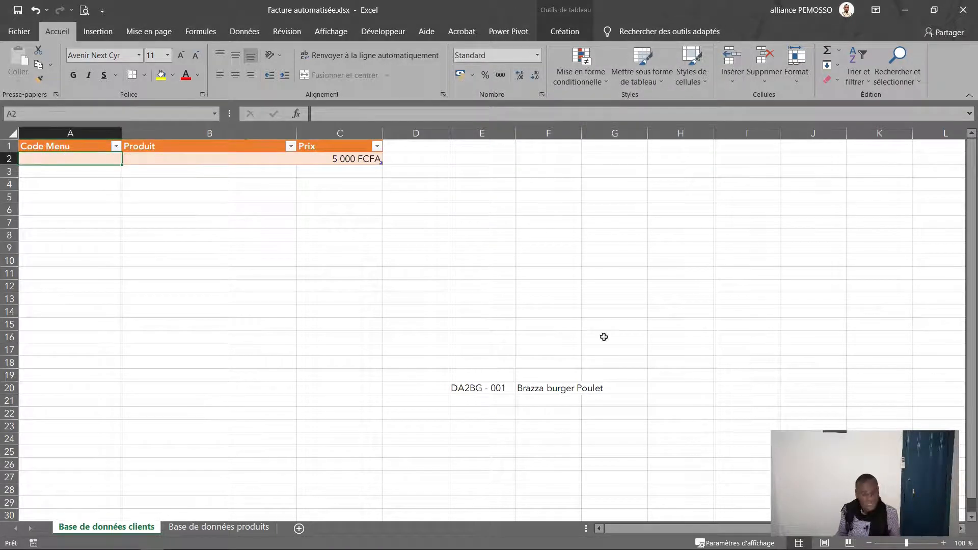
# Step: Move 'Brazza burger Poulet' from F20 into the Produit cell B2
pyautogui.click(564, 387)
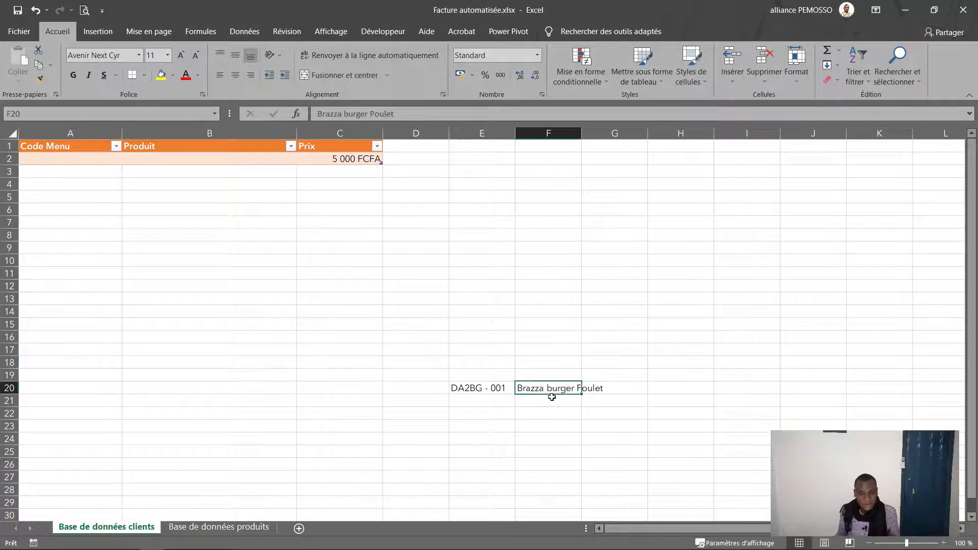
pyautogui.hotkey('ctrl', 'c')
pyautogui.click(181, 157)
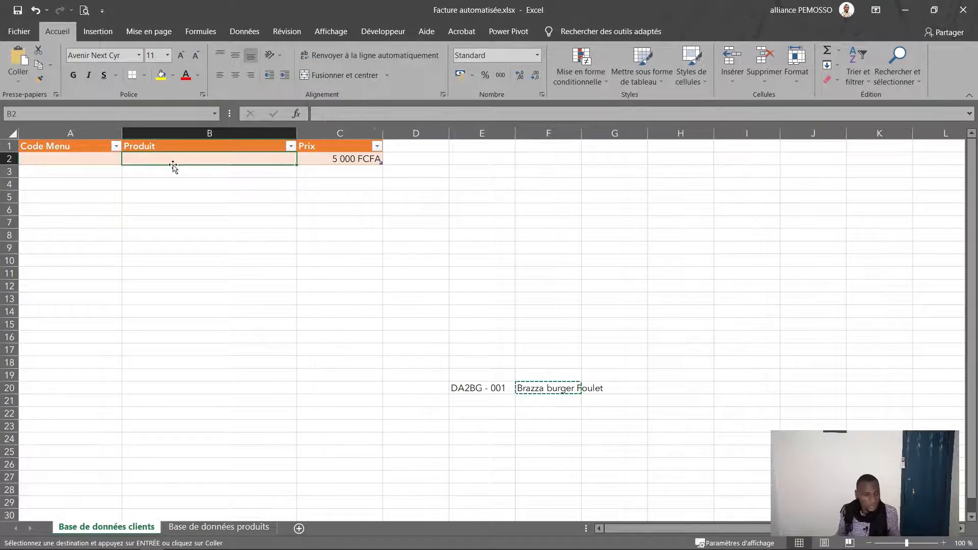
pyautogui.hotkey('ctrl', 'v')
pyautogui.click(476, 336)
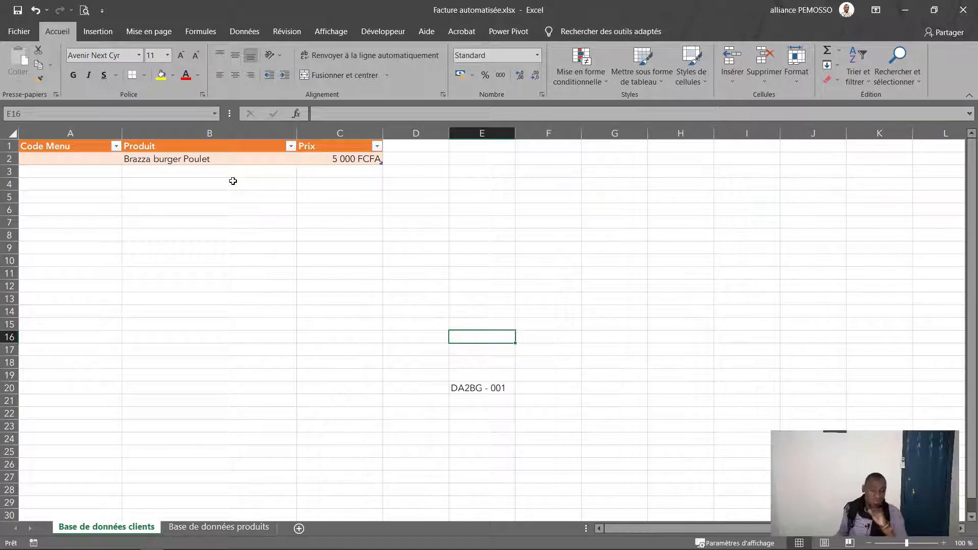
pyautogui.click(86, 160)
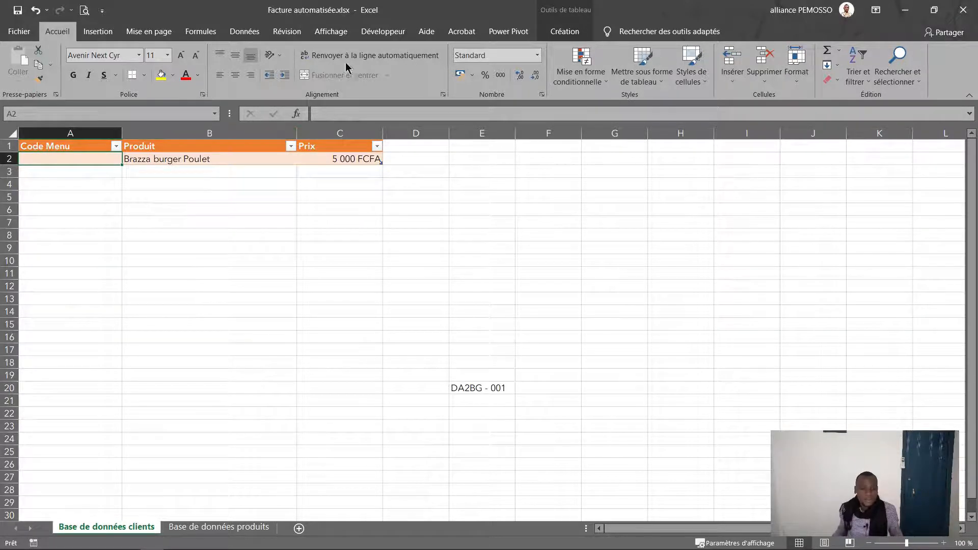
pyautogui.click(499, 158)
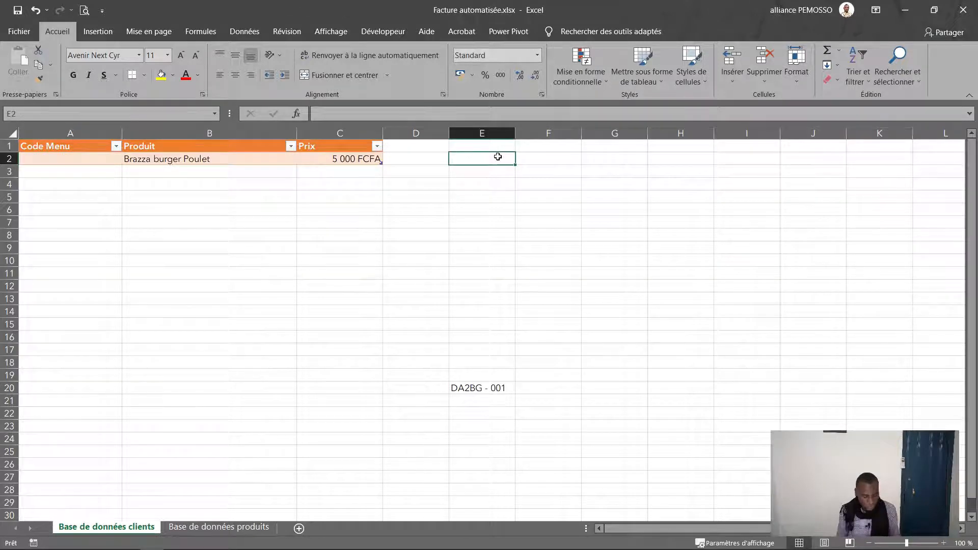
# Step: Fill helper numbers 1 to 10 down column E
pyautogui.write('1')
pyautogui.press('Return')
pyautogui.write('2')
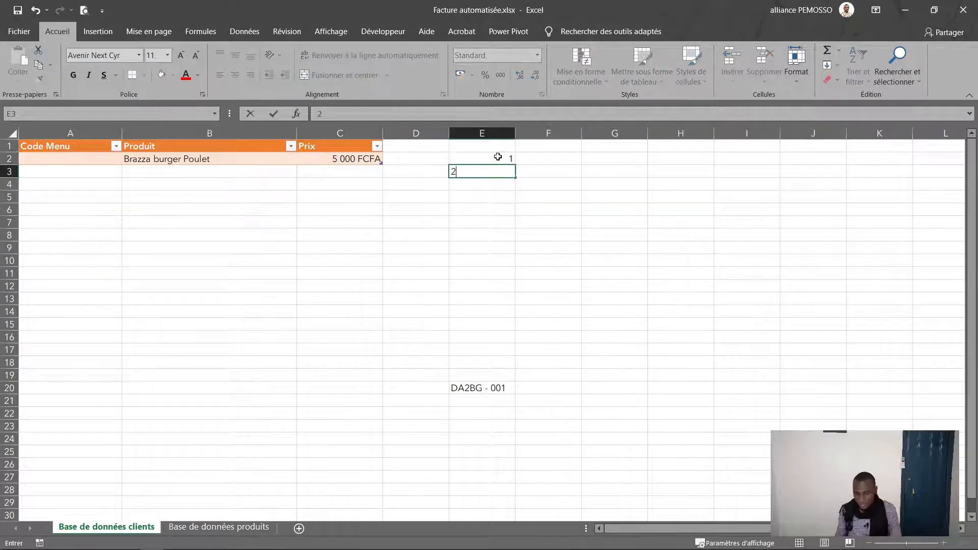
pyautogui.moveTo(498, 157); pyautogui.dragTo(509, 284)
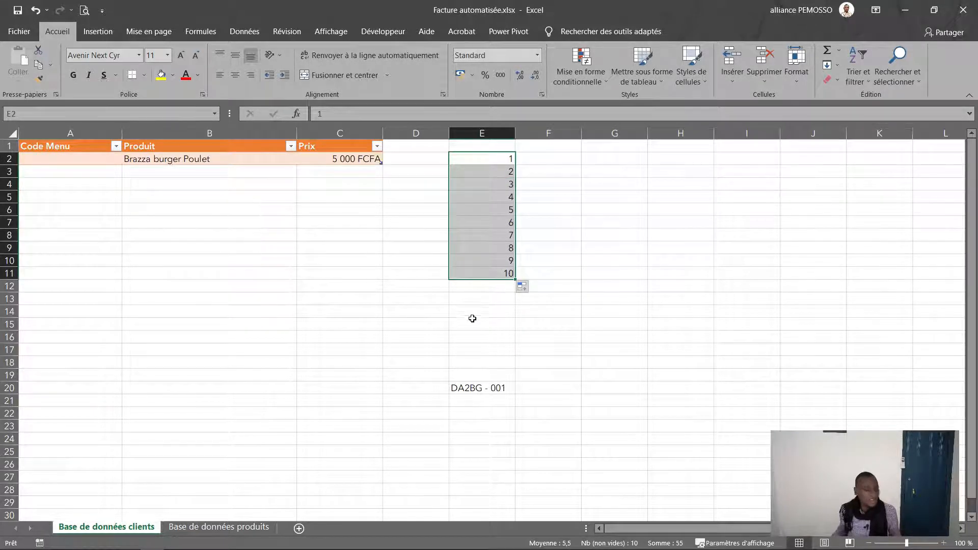
# Step: Enter the Code Menu formula ="DA2BG - 00"&E2 in A2
pyautogui.click(113, 162)
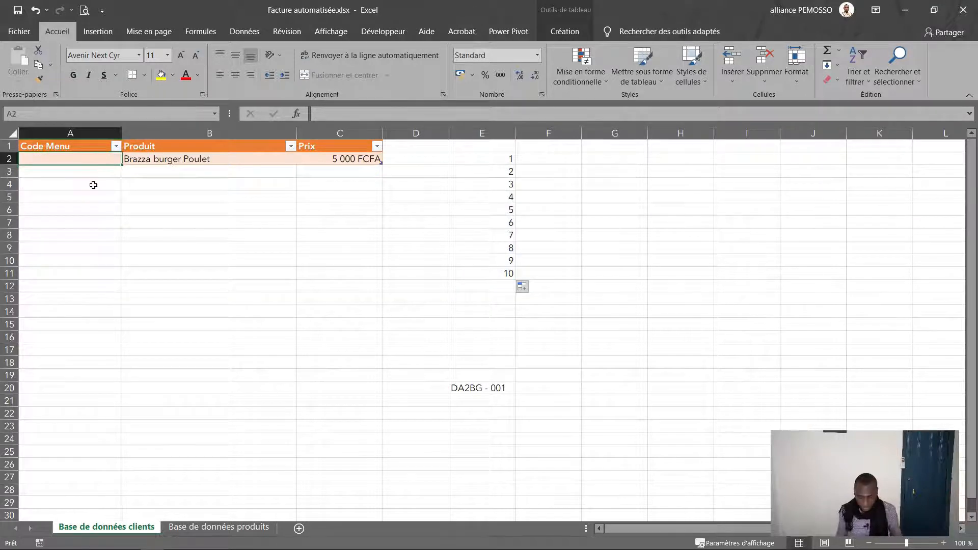
pyautogui.write('="DA2BG - 00')
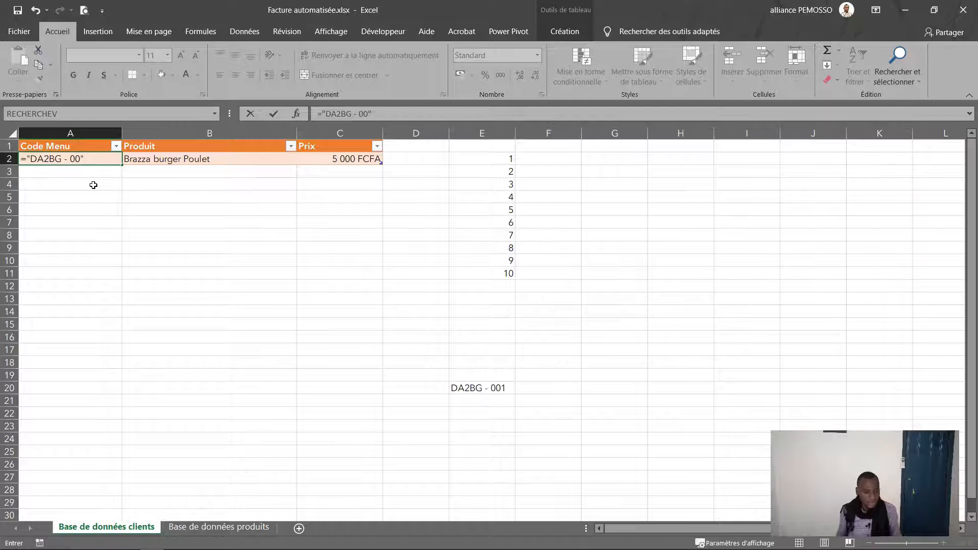
pyautogui.write('&')
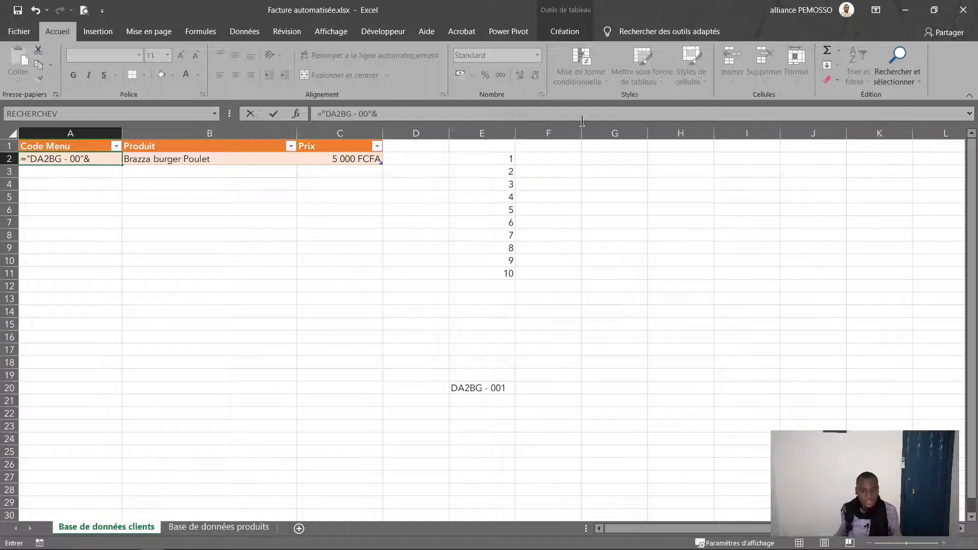
pyautogui.click(496, 159)
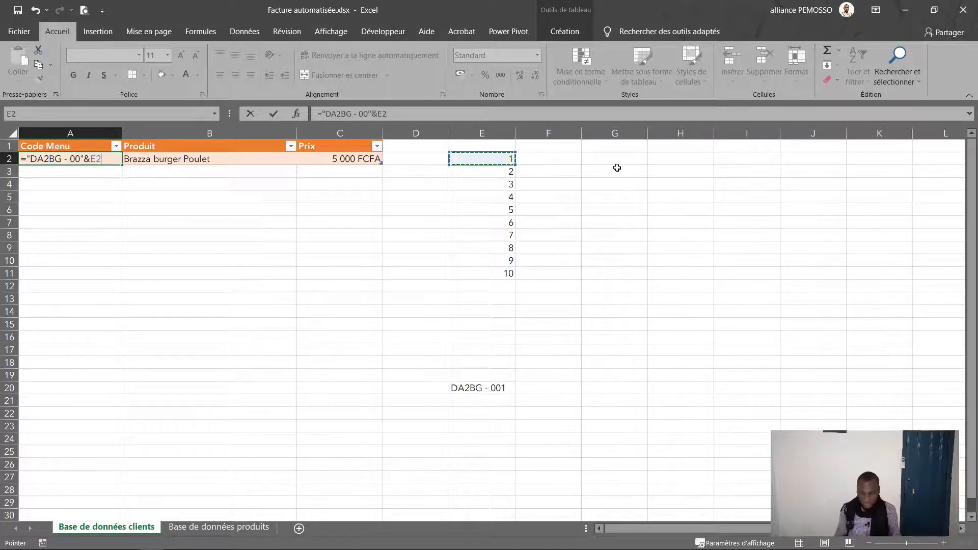
pyautogui.press('Return')
# Step: Extend the table down to row 11 and delete the helper numbers 1–10
pyautogui.click(369, 160)
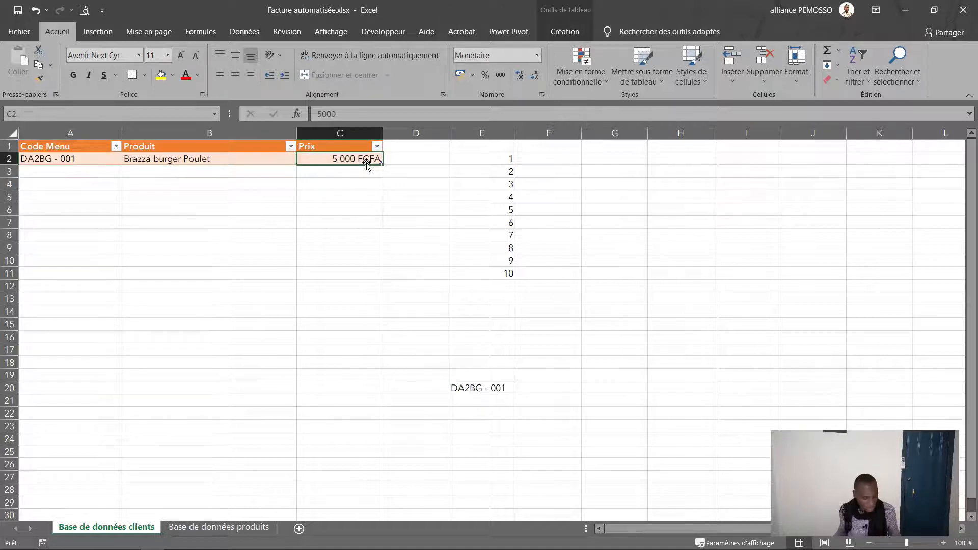
pyautogui.press('Tab')
pyautogui.press('Tab')
pyautogui.press('Tab')
pyautogui.press('Tab')
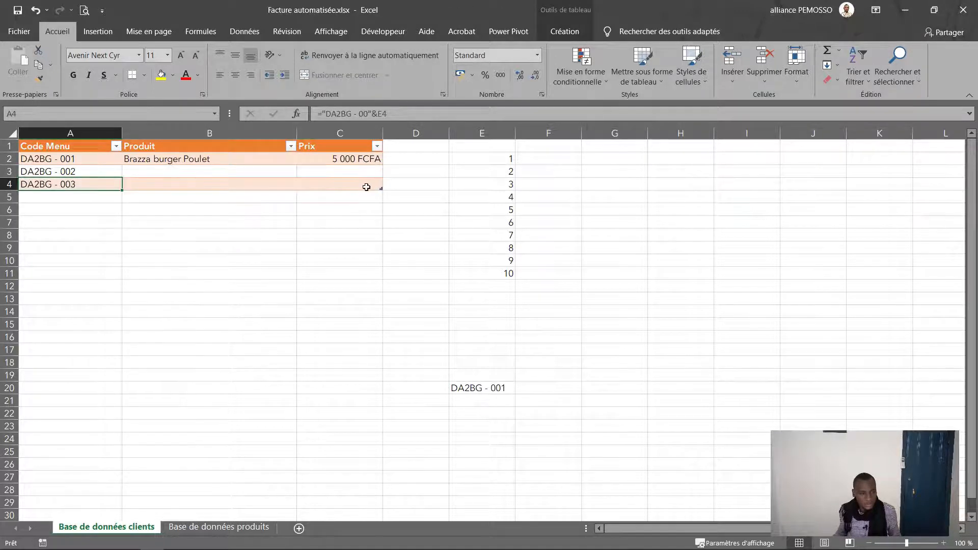
pyautogui.press('Tab')
pyautogui.press('Tab')
pyautogui.press('Tab')
pyautogui.press('Tab')
pyautogui.press('Tab')
pyautogui.press('Tab')
pyautogui.press('Tab')
pyautogui.press('Tab')
pyautogui.press('Tab')
pyautogui.press('Tab')
pyautogui.press('Tab')
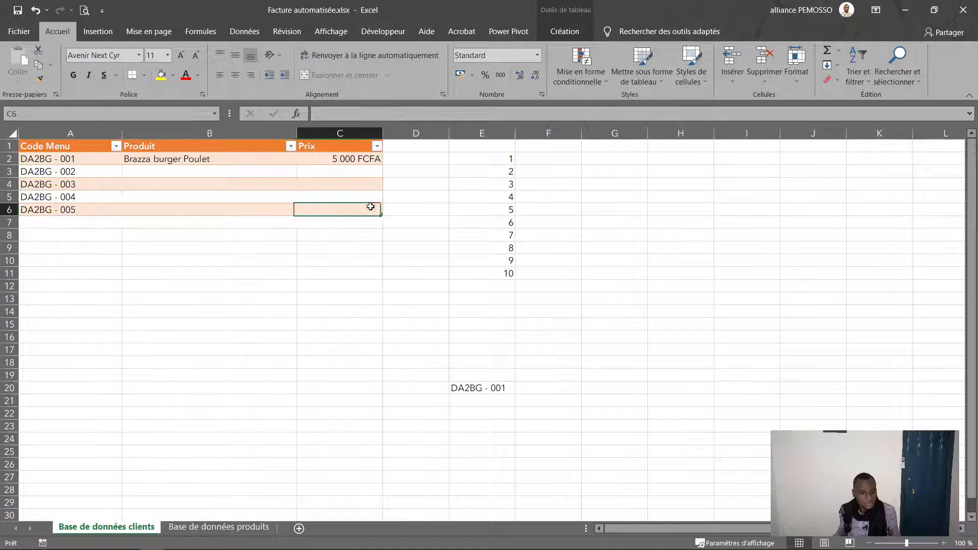
pyautogui.press('Tab')
pyautogui.press('Tab')
pyautogui.press('Tab')
pyautogui.press('Tab')
pyautogui.press('Tab')
pyautogui.press('Tab')
pyautogui.press('Tab')
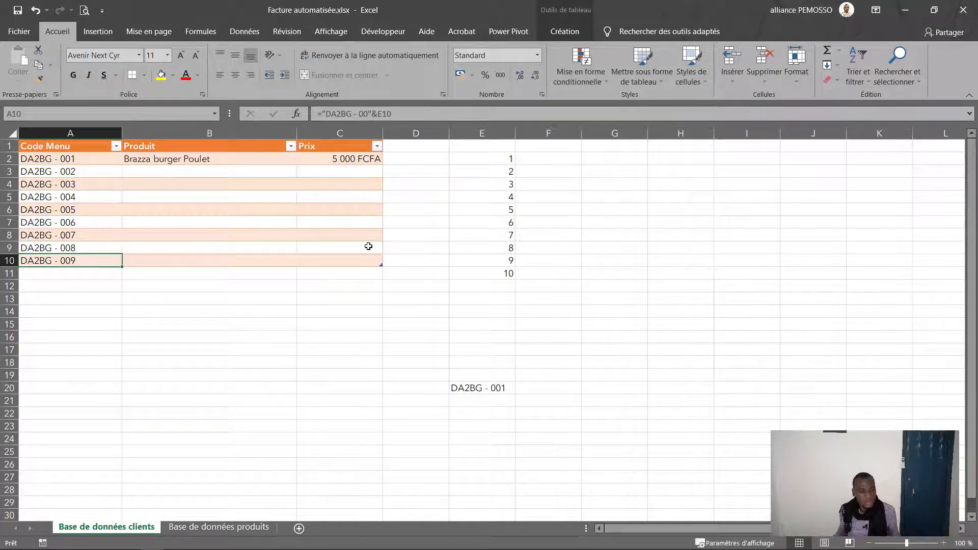
pyautogui.press('Tab')
pyautogui.press('Tab')
pyautogui.press('Tab')
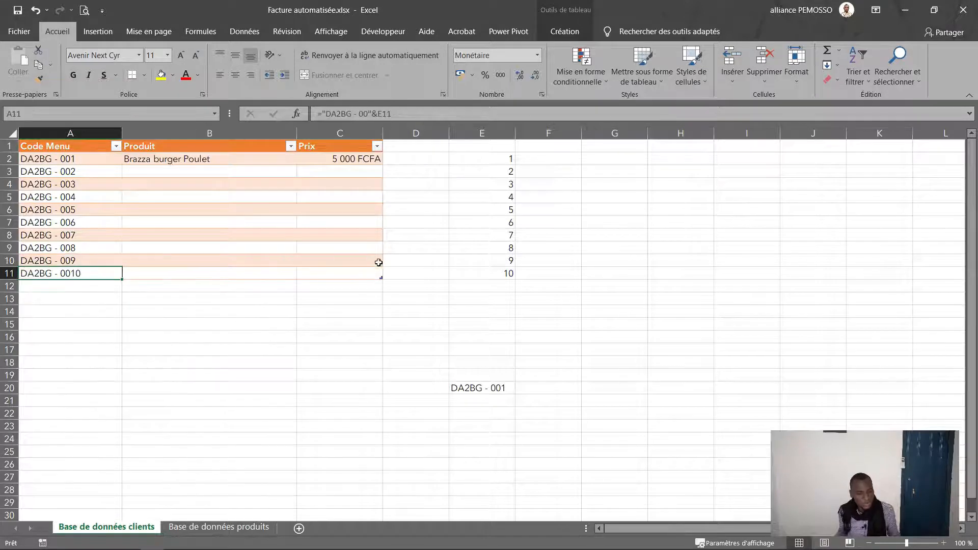
pyautogui.moveTo(487, 153); pyautogui.dragTo(487, 275)
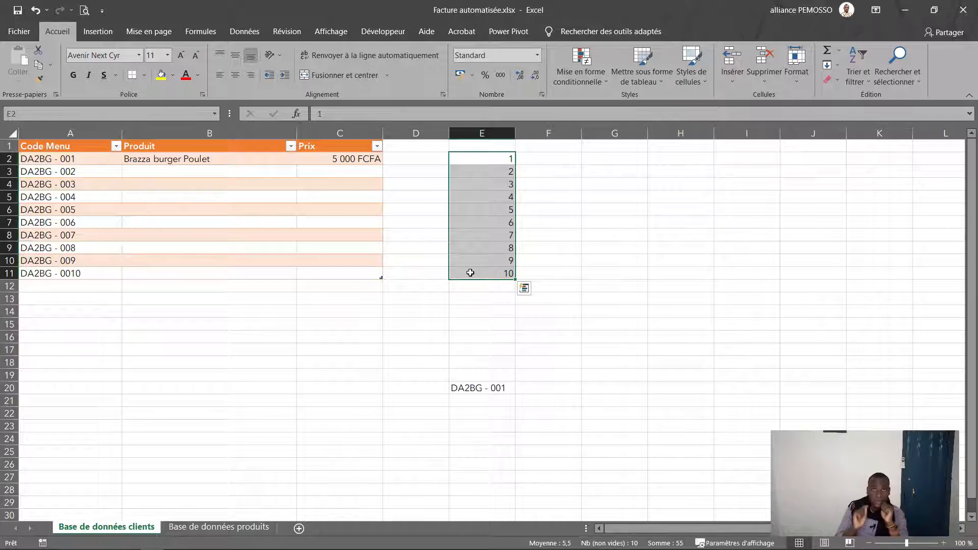
pyautogui.press('Delete')
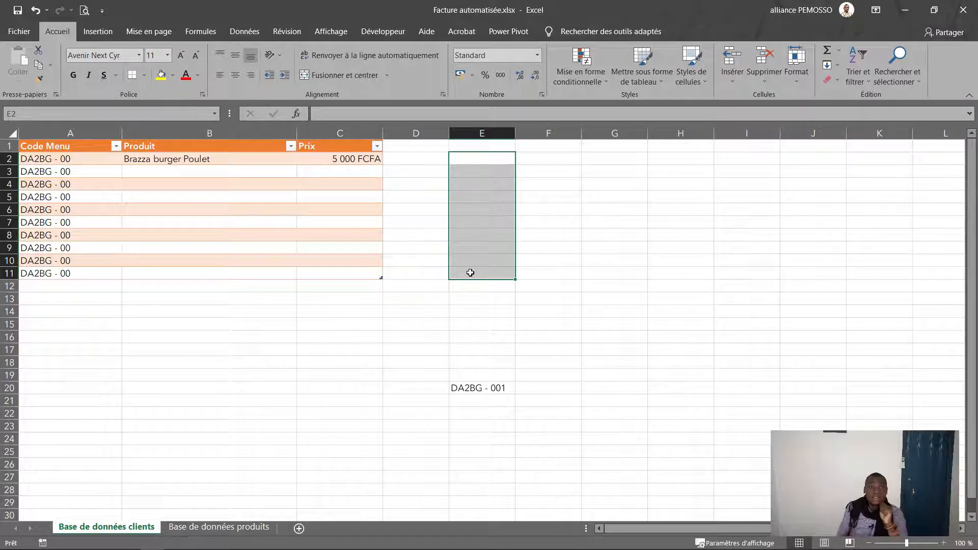
# Step: Restore the helper numbers and convert the ten menu codes in A2:A11 to plain values
pyautogui.hotkey('ctrl', 'z')
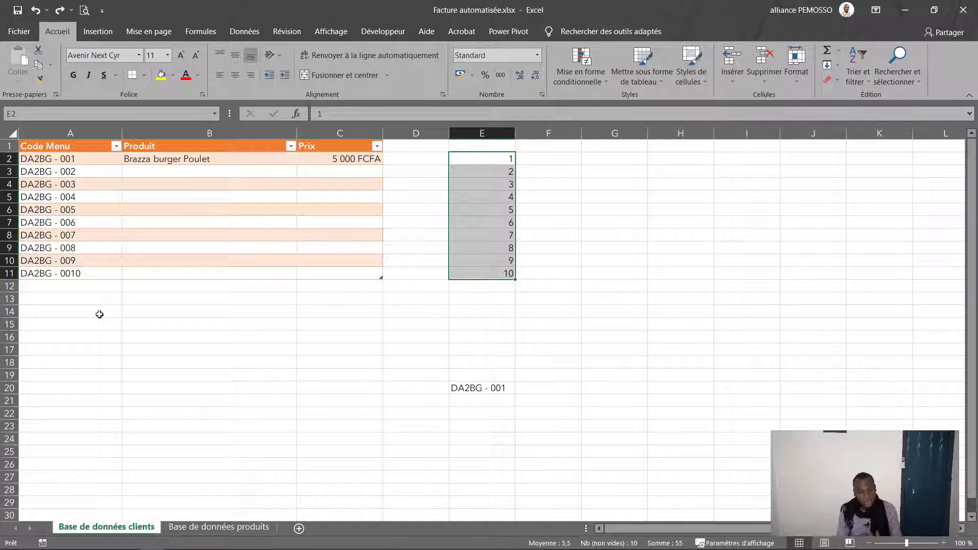
pyautogui.moveTo(79, 156); pyautogui.dragTo(80, 271)
pyautogui.hotkey('ctrl', 'c')
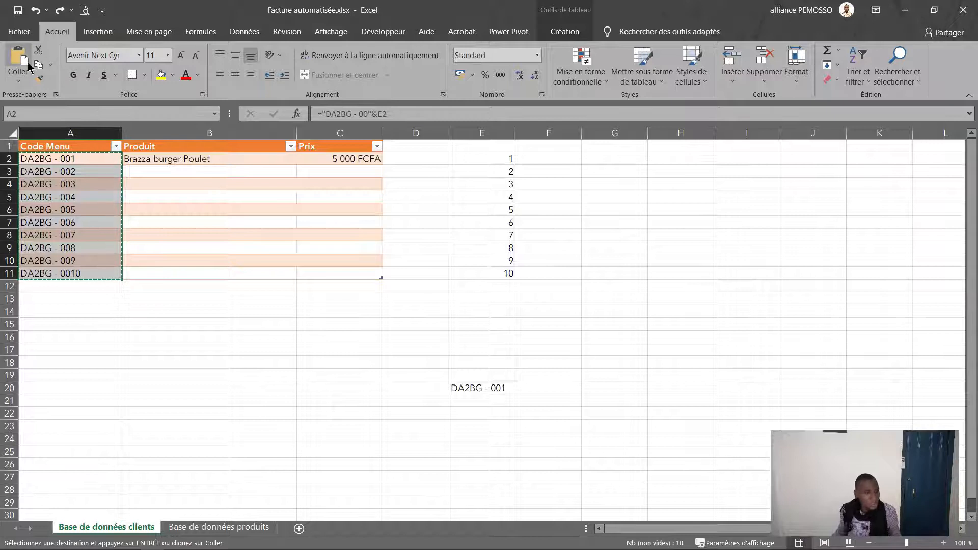
pyautogui.click(24, 78)
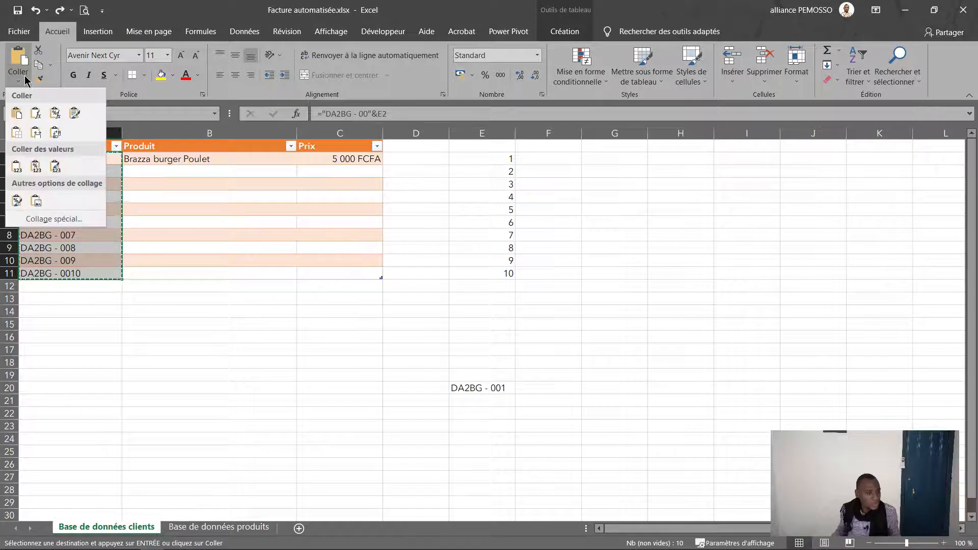
pyautogui.click(13, 164)
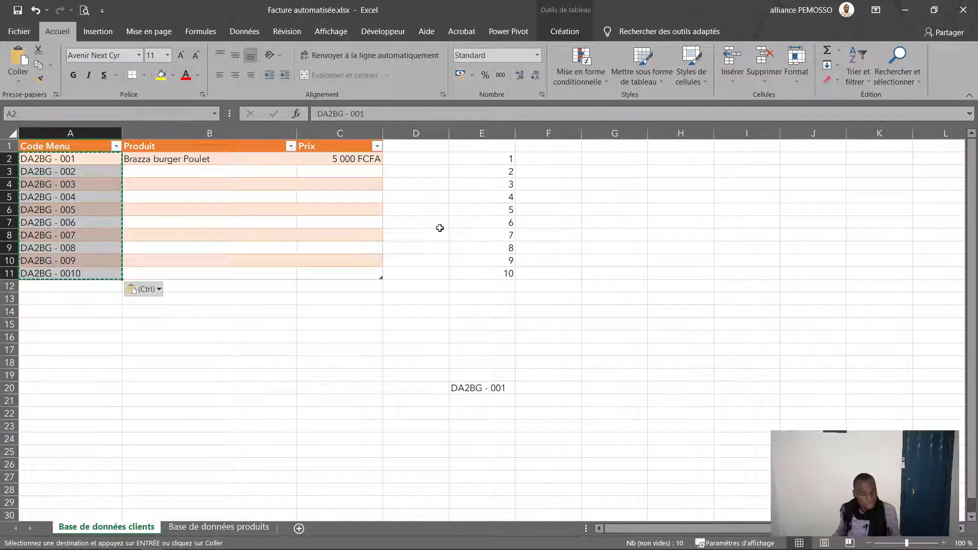
pyautogui.press('Escape')
# Step: Delete the helper numbers in E2:E11 and the leftover code in E20
pyautogui.moveTo(495, 160); pyautogui.dragTo(494, 270)
pyautogui.press('Delete')
pyautogui.click(479, 285)
pyautogui.click(455, 375)
pyautogui.click(470, 397)
pyautogui.click(481, 387)
pyautogui.press('Delete')
pyautogui.press('Up')
pyautogui.press('Up')
pyautogui.press('Up')
pyautogui.press('Up')
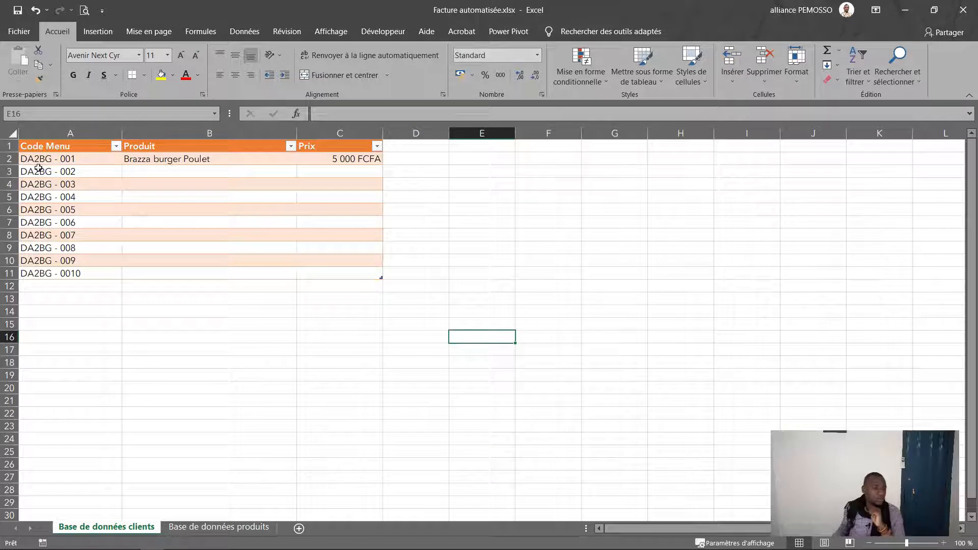
# Step: Paste the full 18-product menu list, through DA2BG - 0018, into the menu table
pyautogui.moveTo(69, 163); pyautogui.dragTo(65, 273)
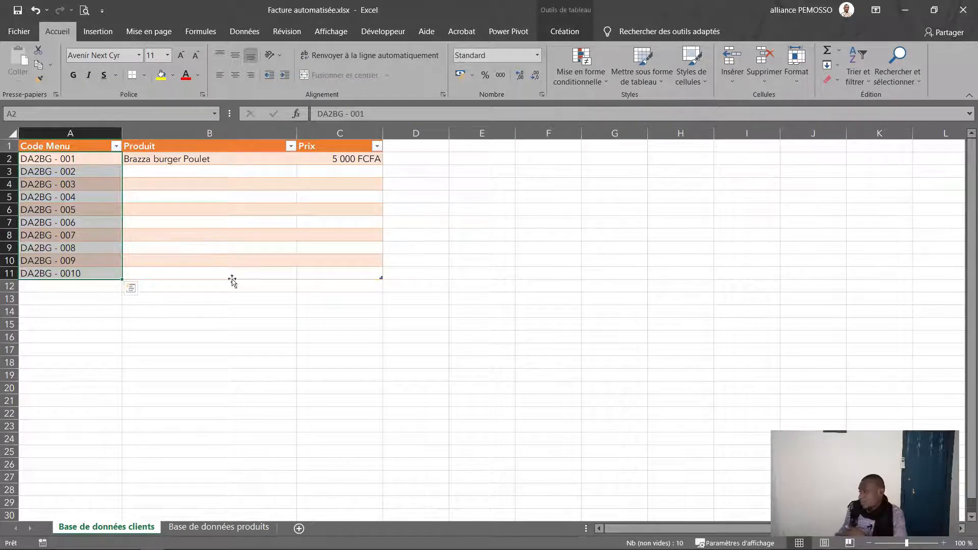
pyautogui.hotkey('alt', 'Tab')
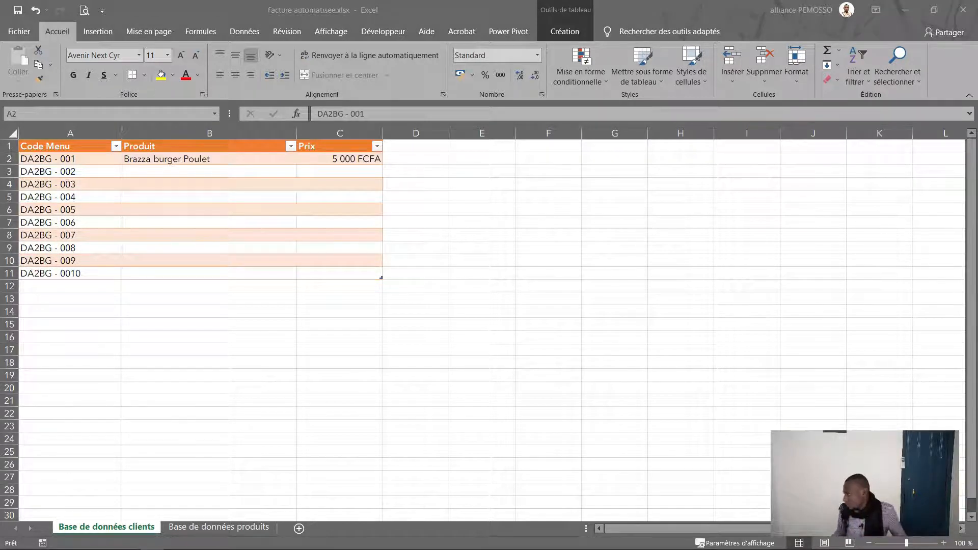
pyautogui.hotkey('ctrl', 'c')
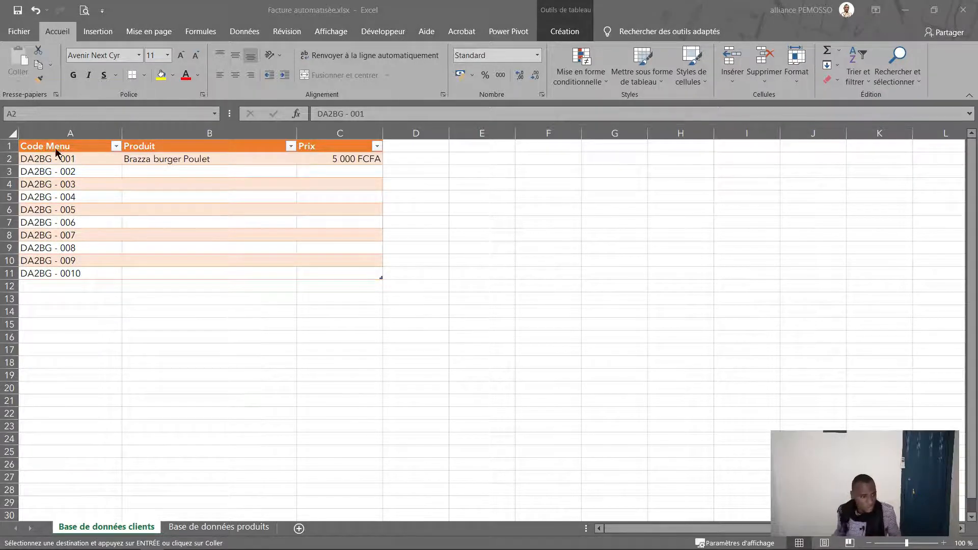
pyautogui.click(38, 158)
pyautogui.moveTo(38, 146); pyautogui.dragTo(357, 273)
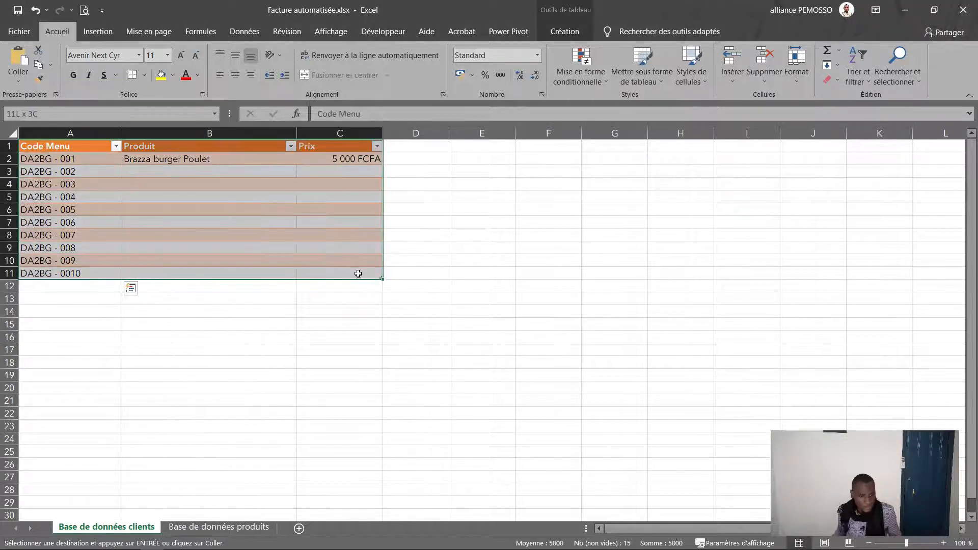
pyautogui.hotkey('ctrl', 'v')
pyautogui.click(488, 232)
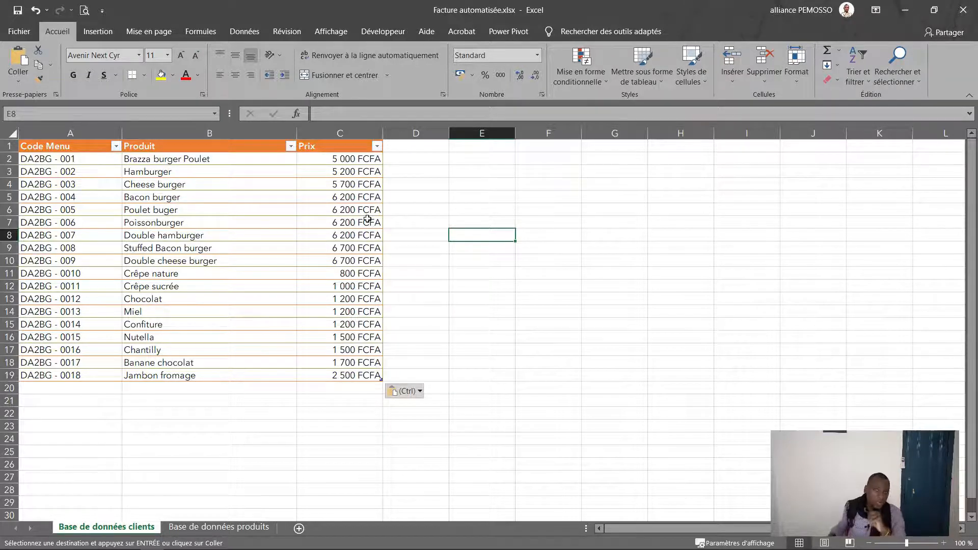
# Step: Clear the scratch client row H8:L8 on the client-table sheet
pyautogui.click(238, 527)
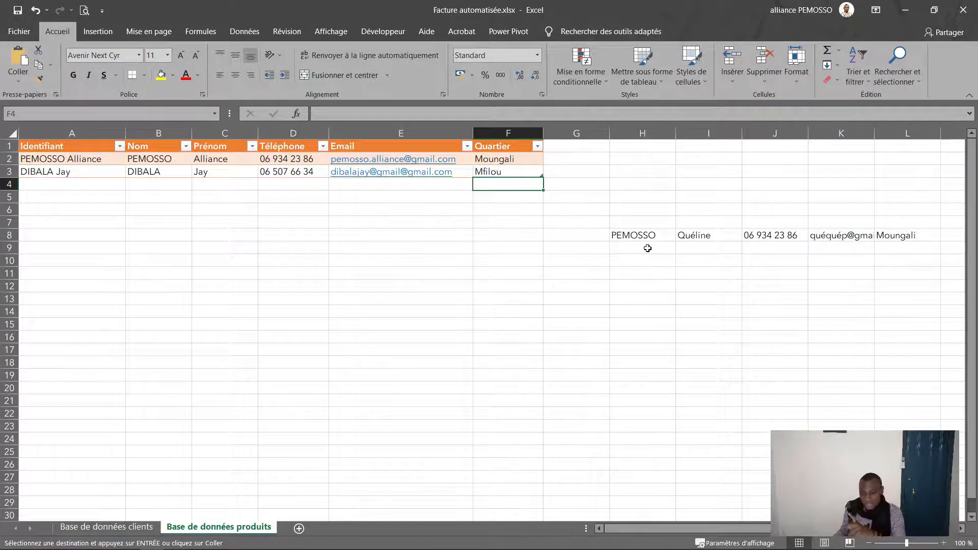
pyautogui.moveTo(619, 232); pyautogui.dragTo(906, 236)
pyautogui.press('Delete')
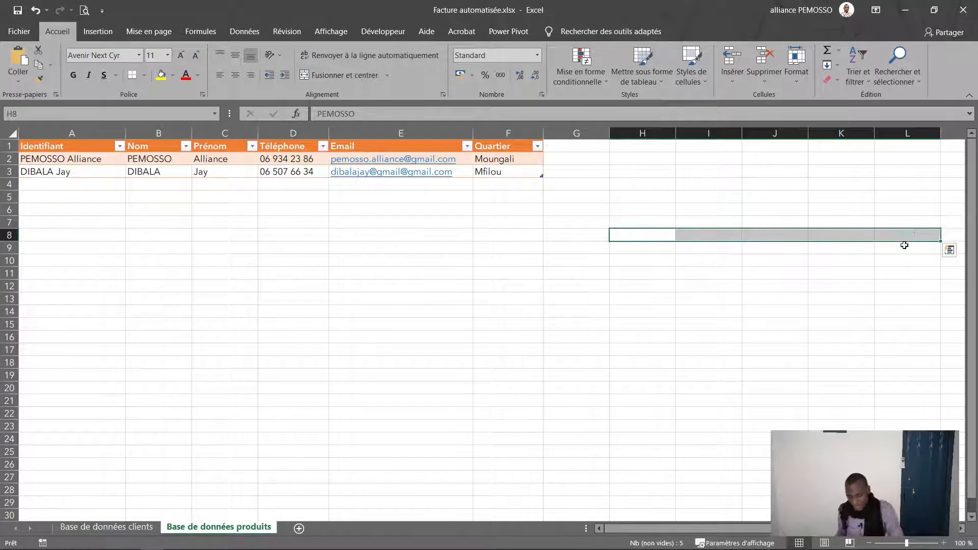
# Step: Drop 'clients' from the first sheet's name and rename the client sheet 'Base de données clients'
pyautogui.doubleClick(130, 528)
pyautogui.moveTo(129, 527); pyautogui.dragTo(258, 527)
pyautogui.press('BackSpace')
pyautogui.doubleClick(204, 527)
pyautogui.write('clieb')
pyautogui.press('BackSpace')
pyautogui.write('nts')
pyautogui.press('Return')
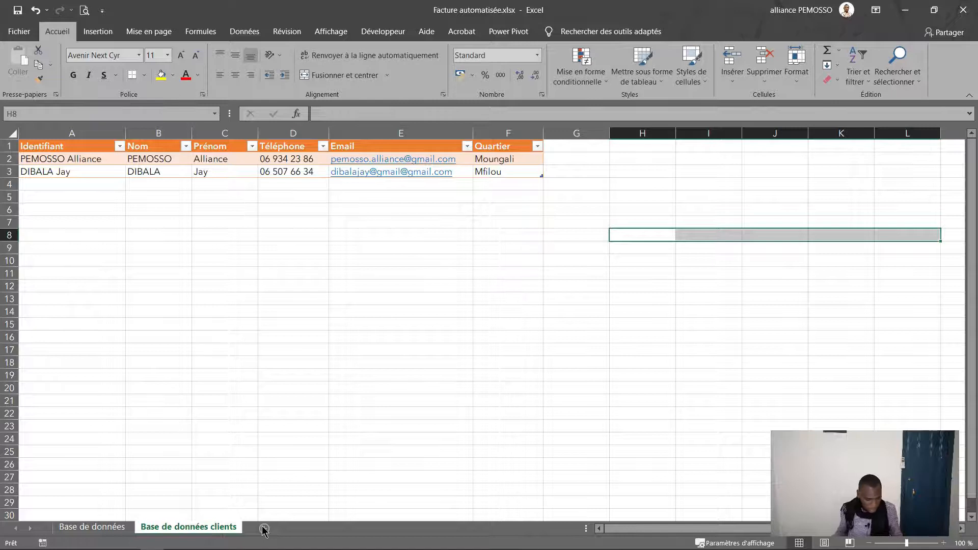
# Step: Name the menu sheet 'produits' and move the client sheet ahead of it
pyautogui.click(122, 528)
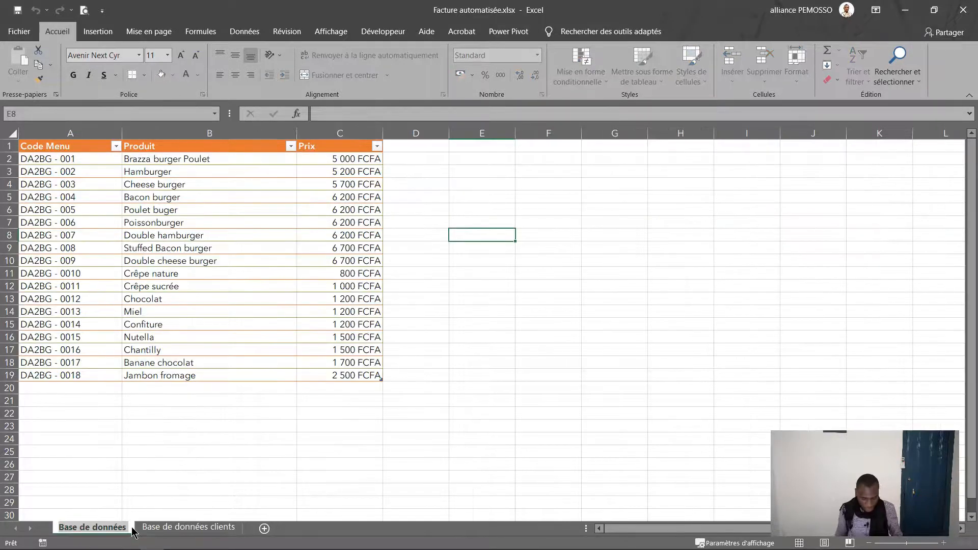
pyautogui.write('pr')
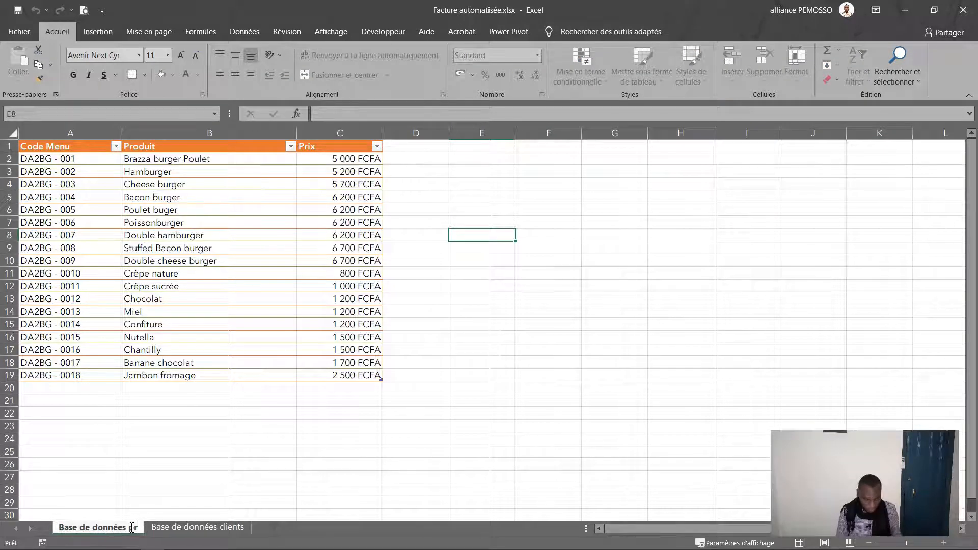
pyautogui.write('o')
pyautogui.write('duitsd')
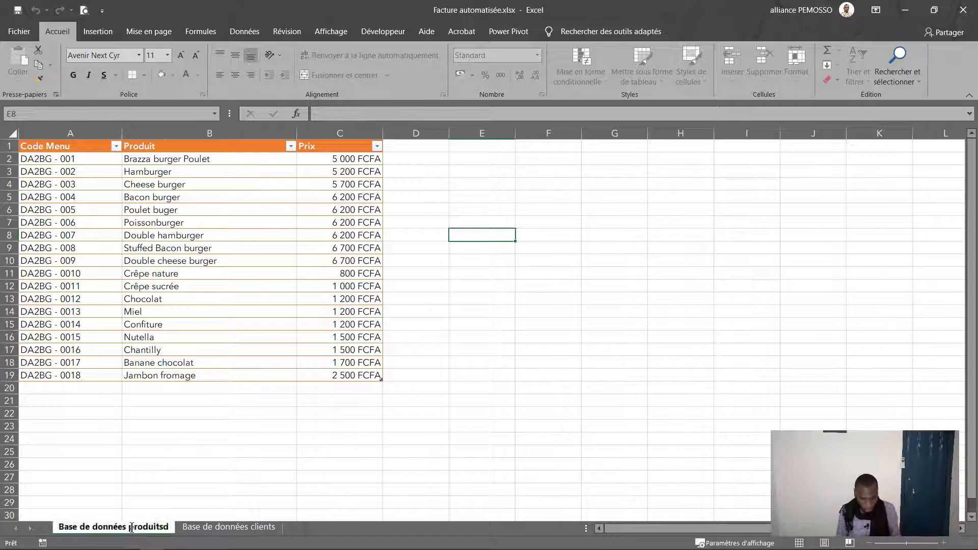
pyautogui.press('Return')
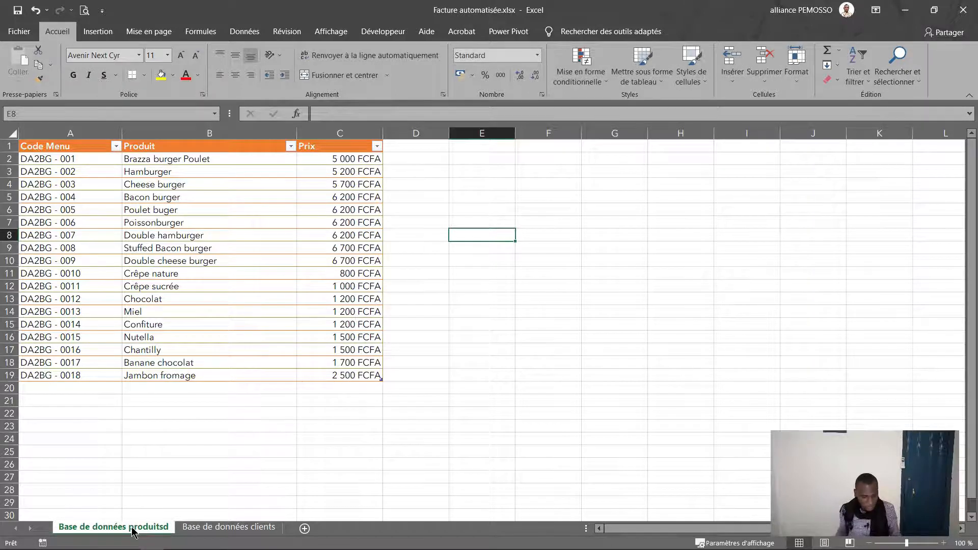
pyautogui.doubleClick(172, 532)
pyautogui.click(172, 531)
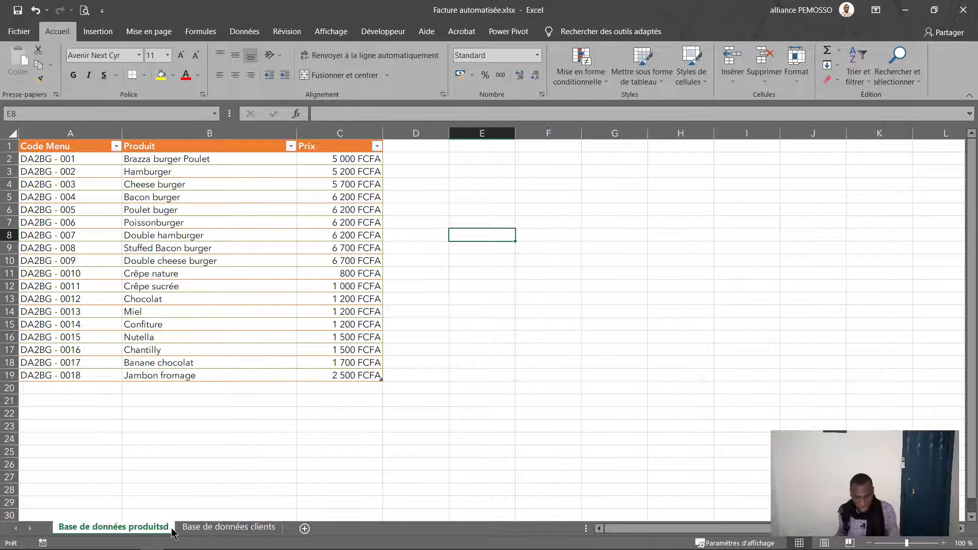
pyautogui.doubleClick(172, 531)
pyautogui.click(172, 531)
pyautogui.press('BackSpace')
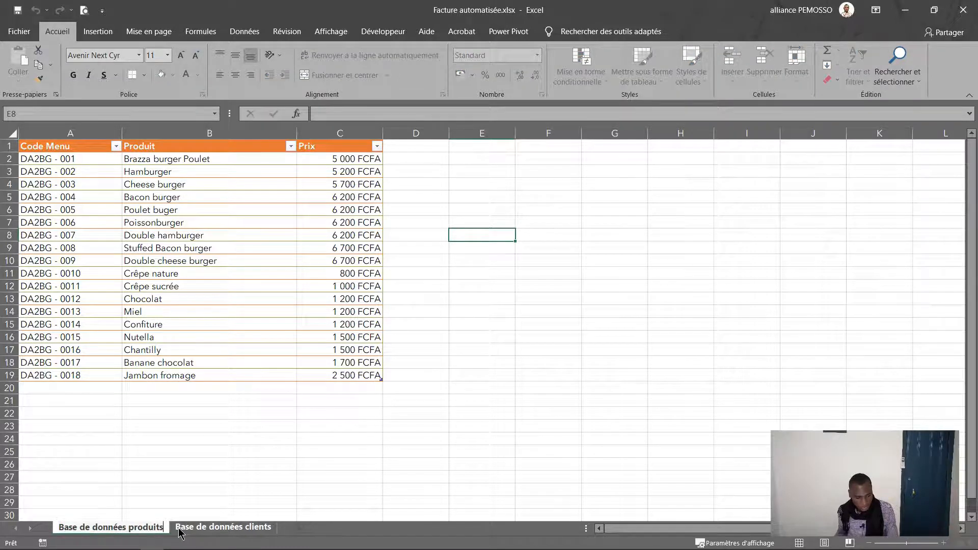
pyautogui.click(193, 502)
pyautogui.moveTo(188, 532); pyautogui.dragTo(133, 532)
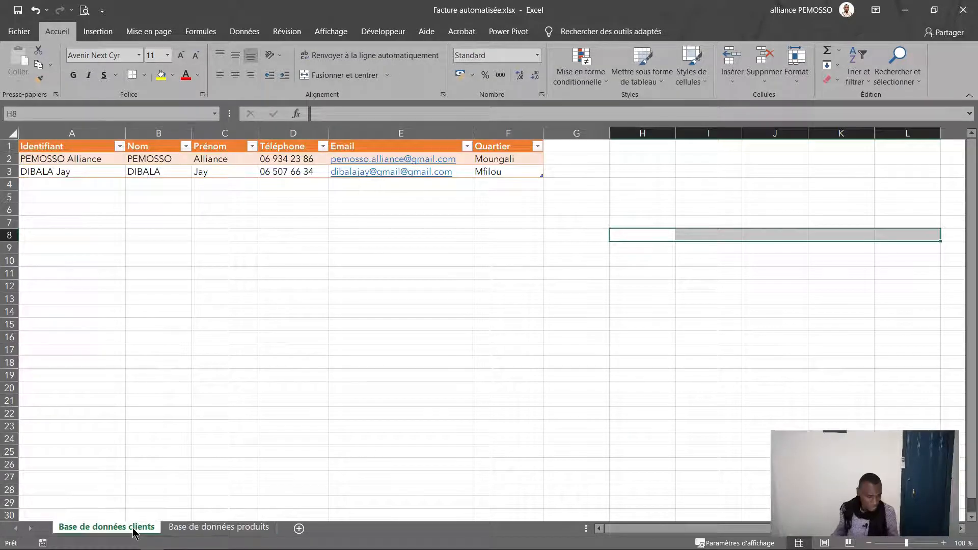
# Step: Add a new blank sheet at the front named 'Formulaire client'
pyautogui.click(299, 528)
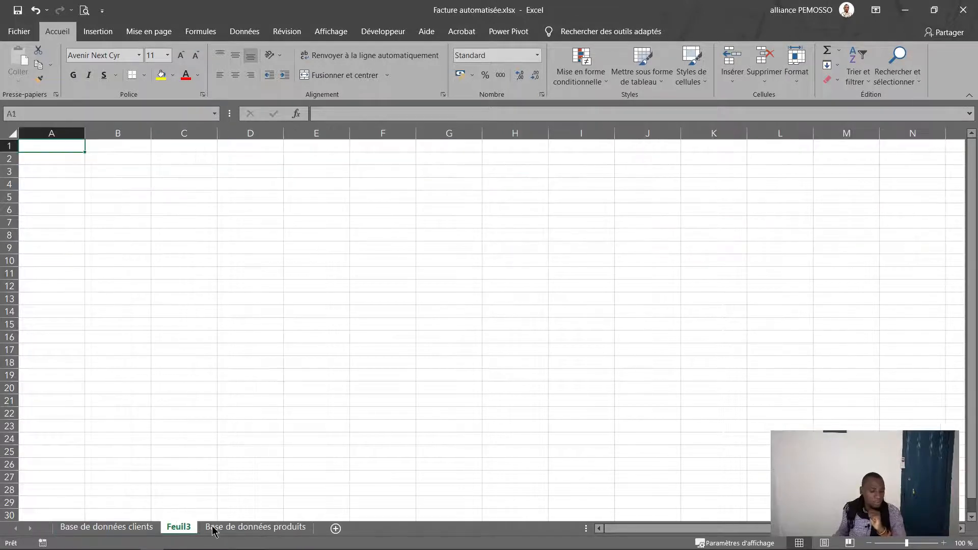
pyautogui.moveTo(181, 530); pyautogui.dragTo(74, 538)
pyautogui.doubleClick(68, 530)
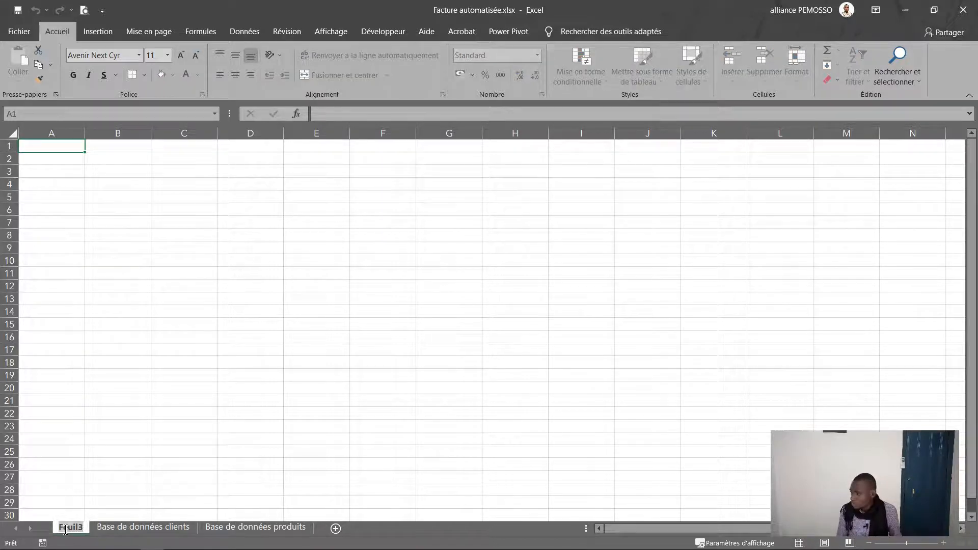
pyautogui.write('For')
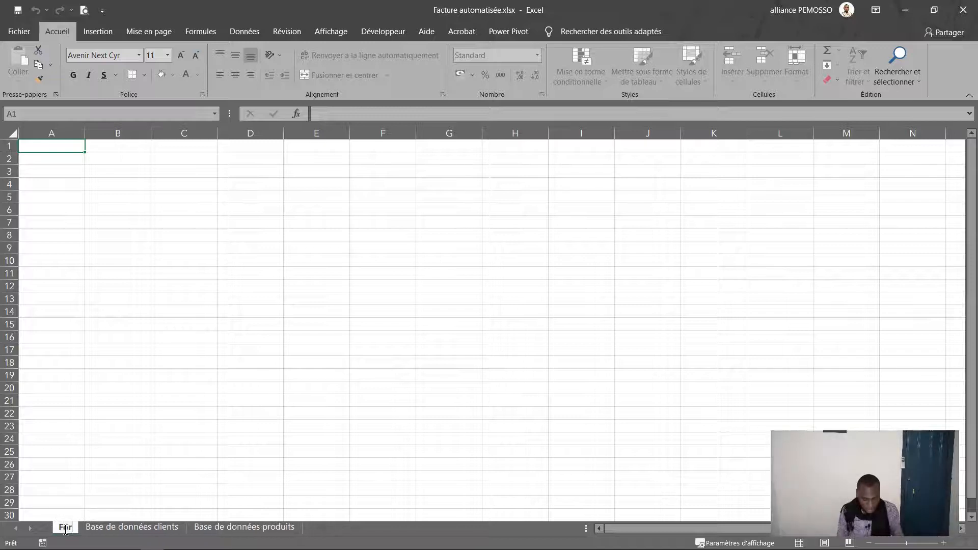
pyautogui.write('mulaire client')
pyautogui.press('Return')
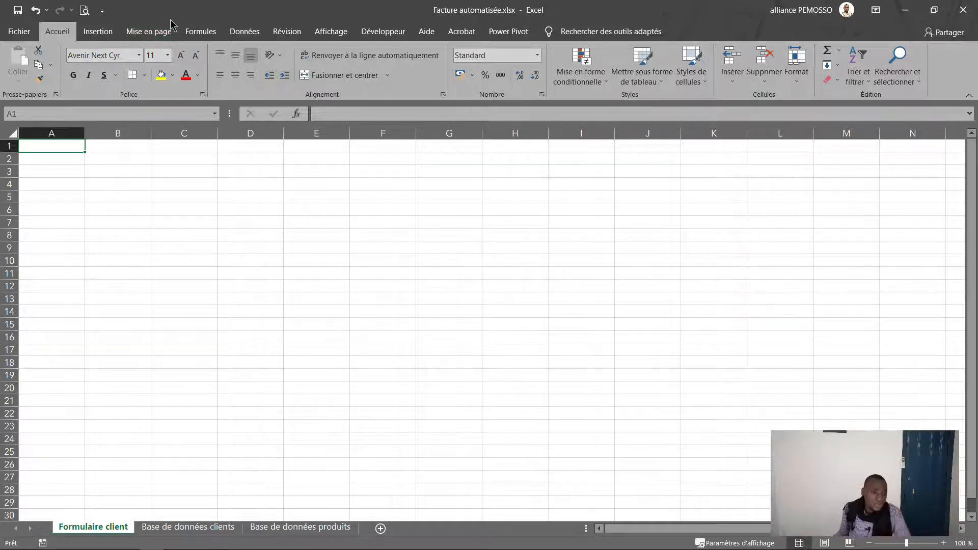
# Step: Hide the gridlines on the Formulaire client sheet
pyautogui.click(331, 32)
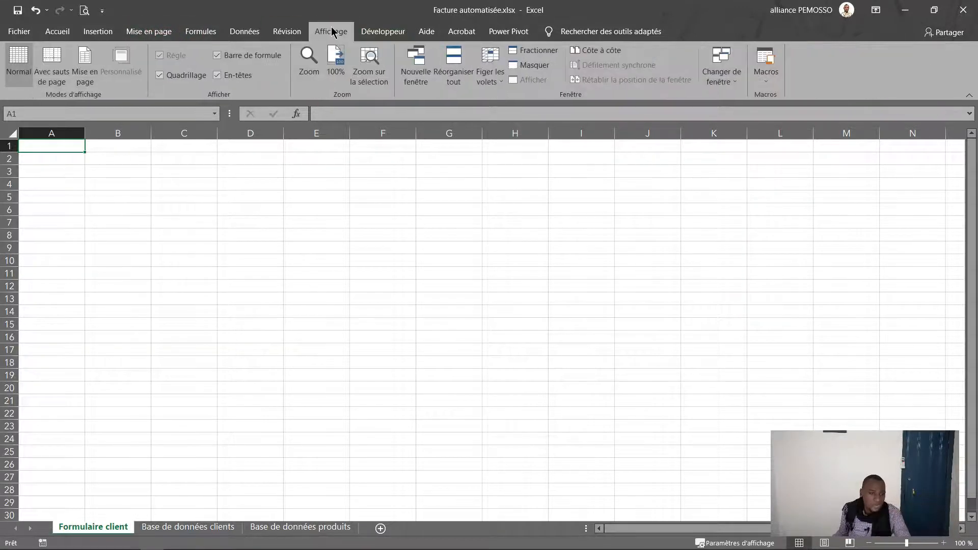
pyautogui.click(160, 75)
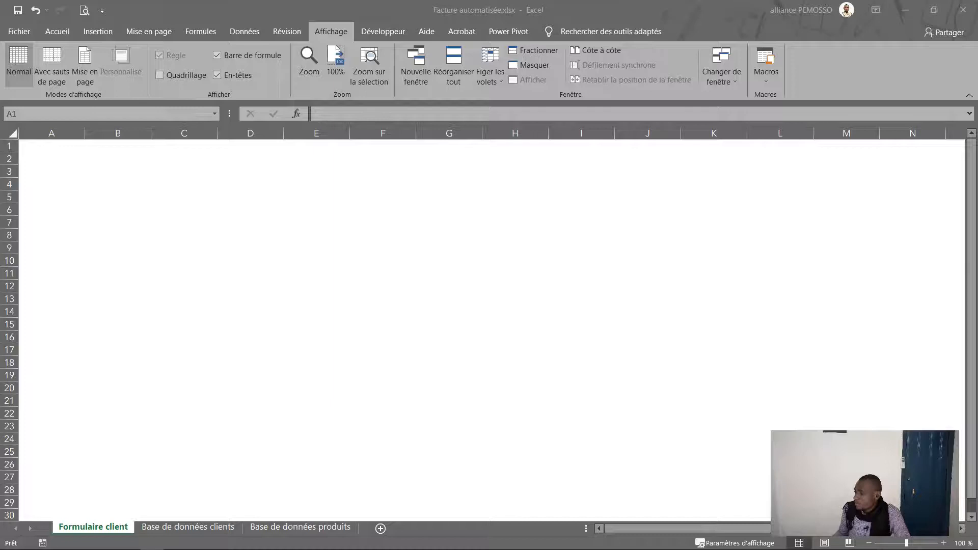
pyautogui.click(597, 207)
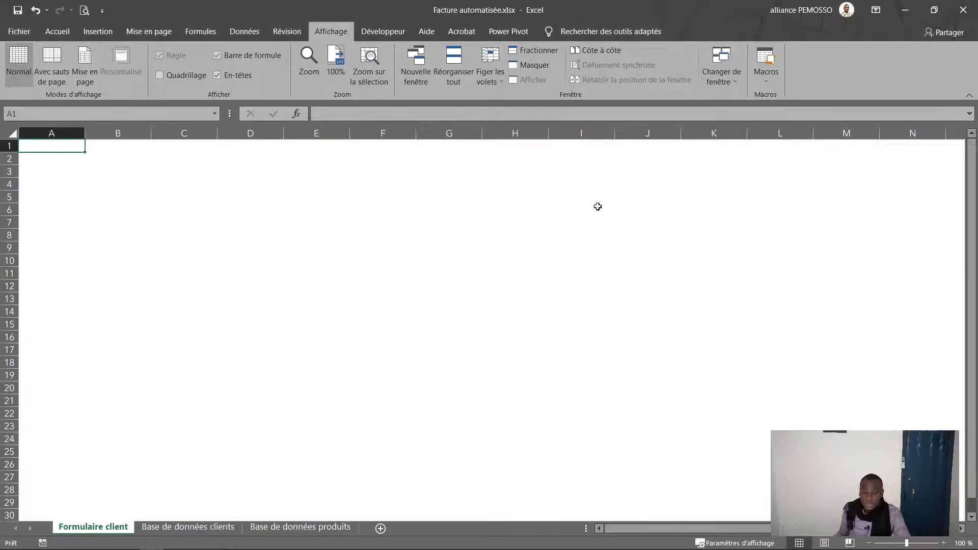
# Step: Fill D5:L26 with Bleu gris, Texte 2, plus sombre 50 % as the form panel
pyautogui.click(267, 278)
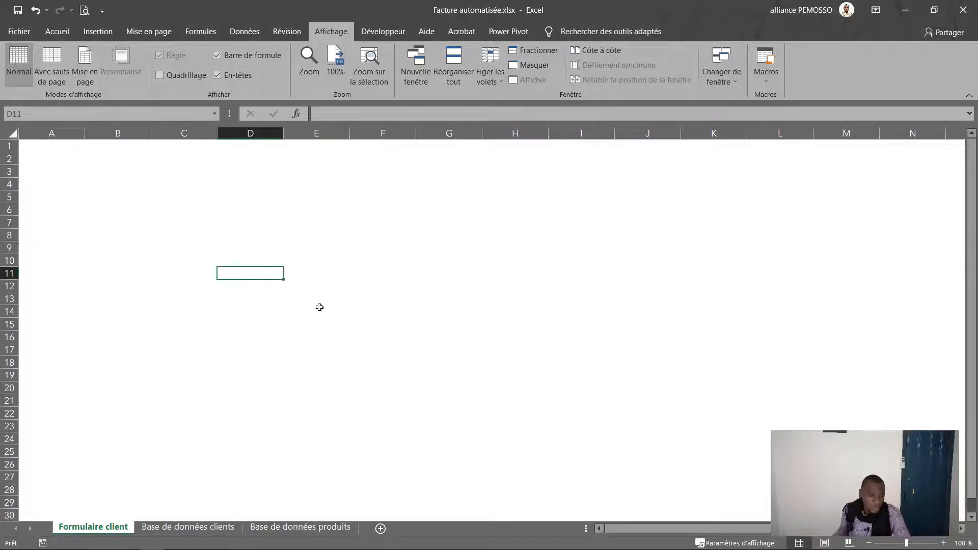
pyautogui.moveTo(259, 199)
pyautogui.mouseDown()
pyautogui.moveTo(400, 399)
pyautogui.moveTo(764, 465)
pyautogui.mouseUp()
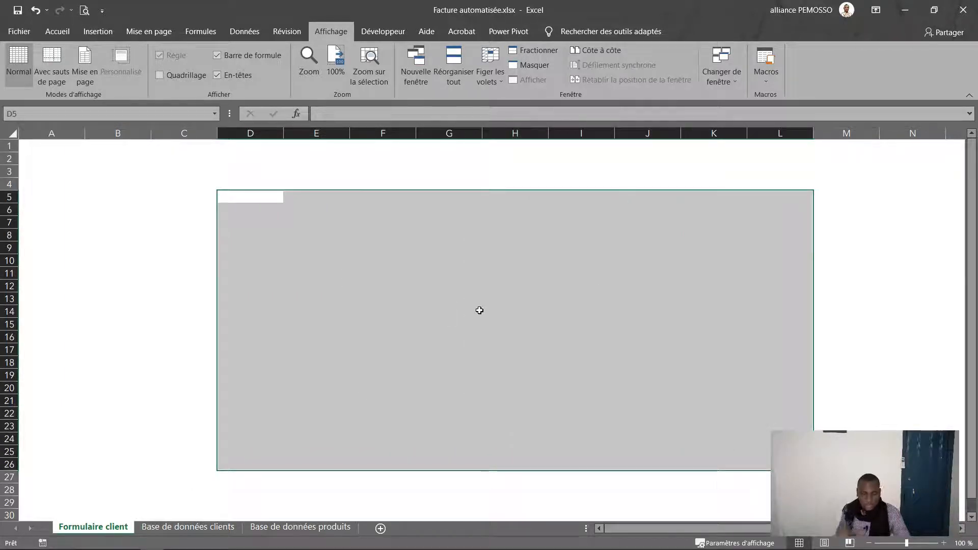
pyautogui.click(56, 31)
pyautogui.click(173, 76)
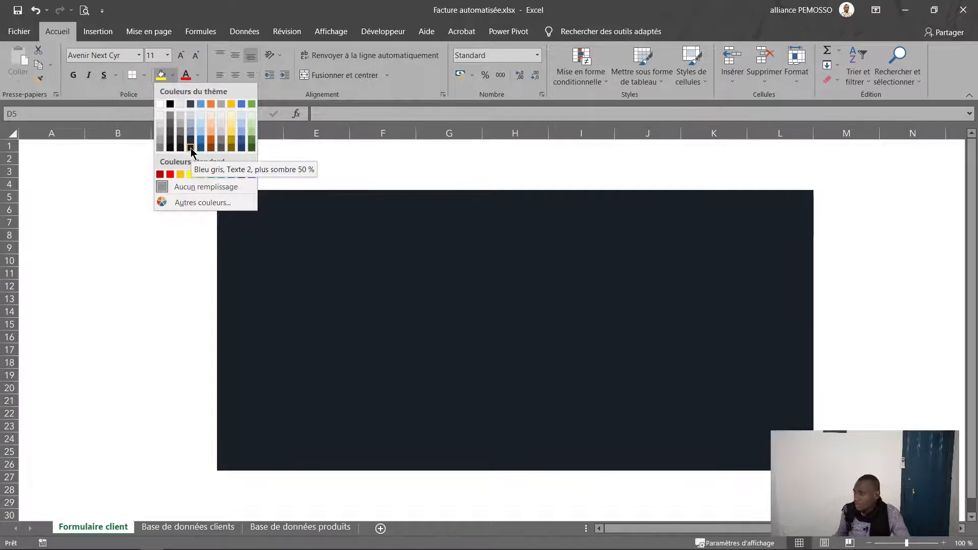
pyautogui.click(190, 147)
pyautogui.click(382, 260)
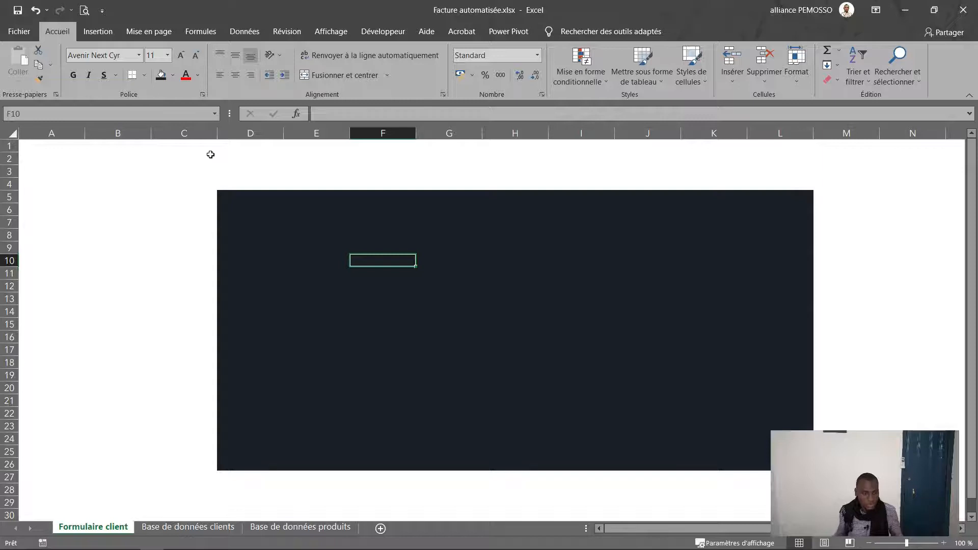
pyautogui.click(294, 232)
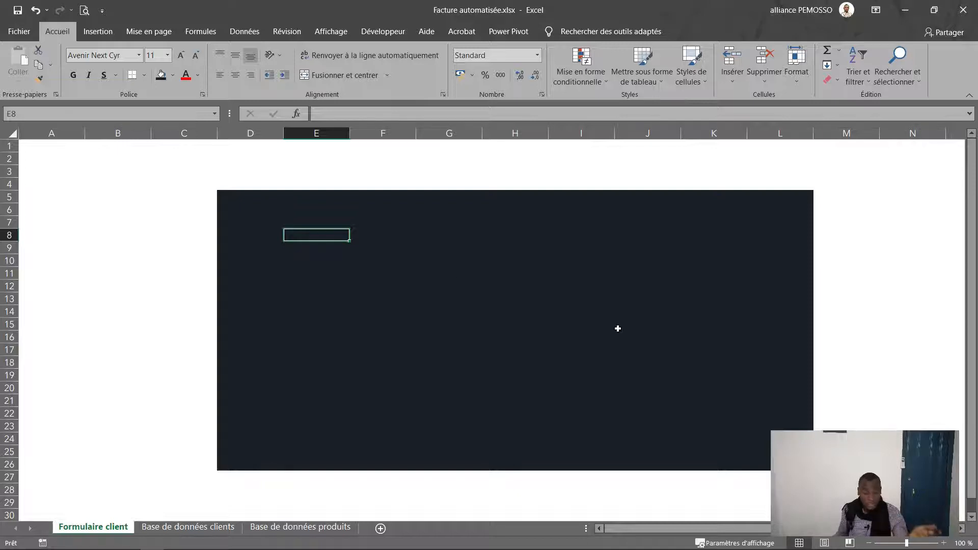
pyautogui.click(203, 529)
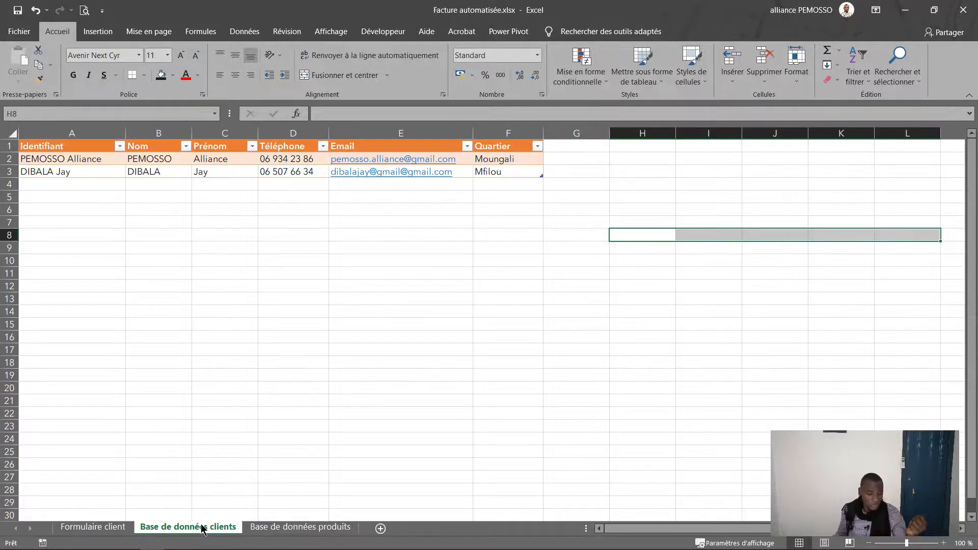
# Step: Paste the client headers Identifiant to Quartier transposed into B5:B10 as unformatted labels
pyautogui.moveTo(46, 150); pyautogui.dragTo(529, 149)
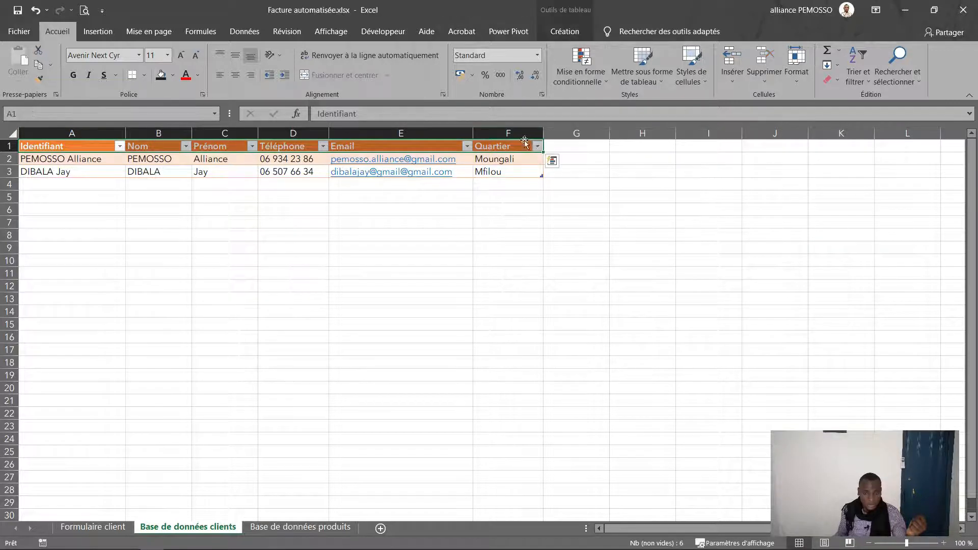
pyautogui.click(38, 65)
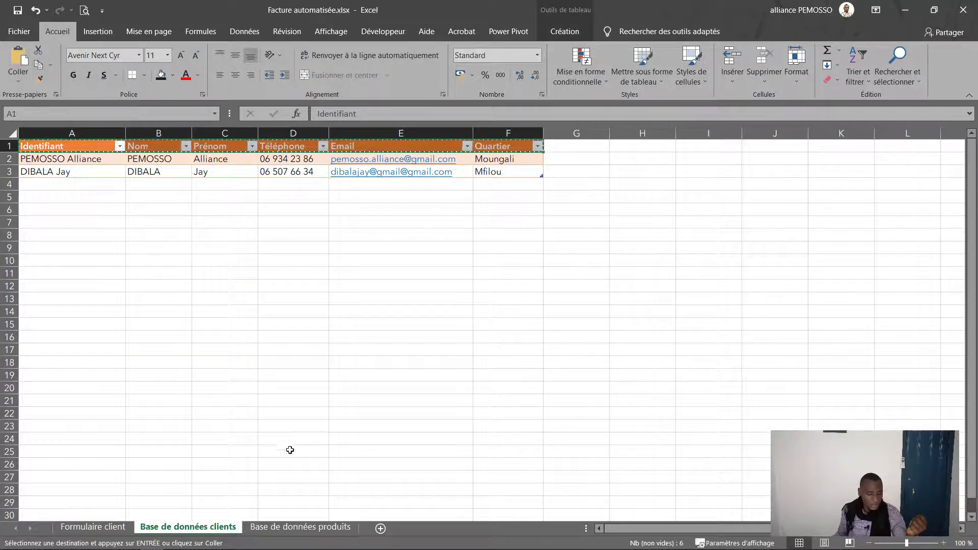
pyautogui.click(115, 528)
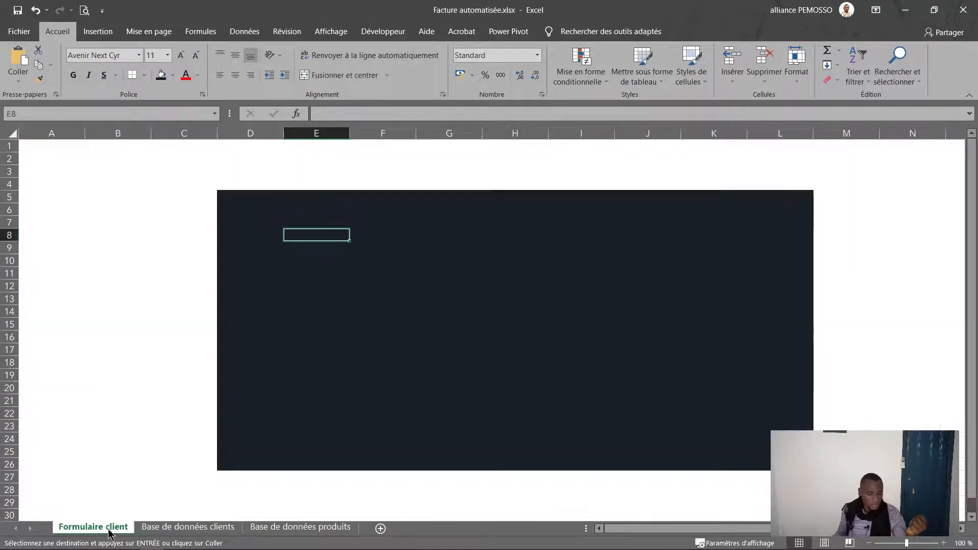
pyautogui.click(101, 199)
pyautogui.click(18, 80)
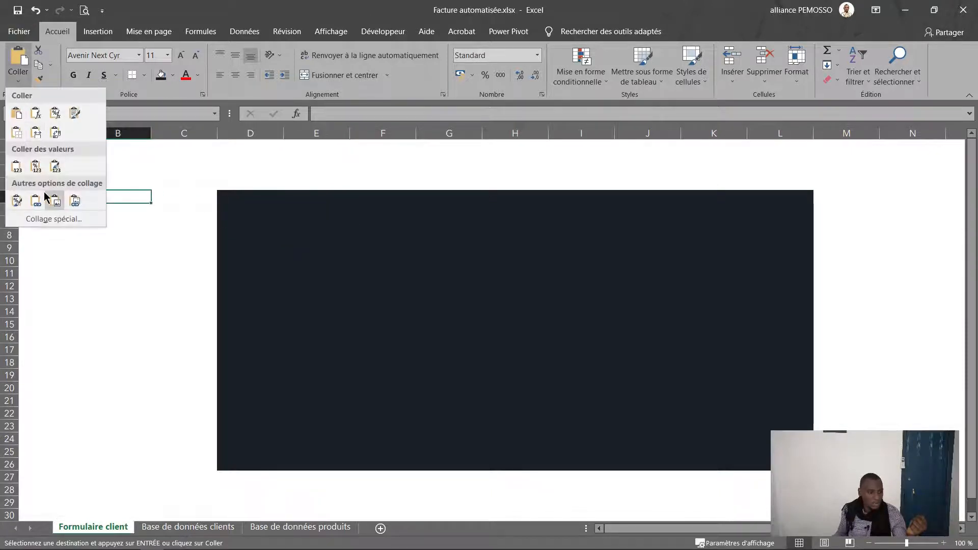
pyautogui.click(56, 132)
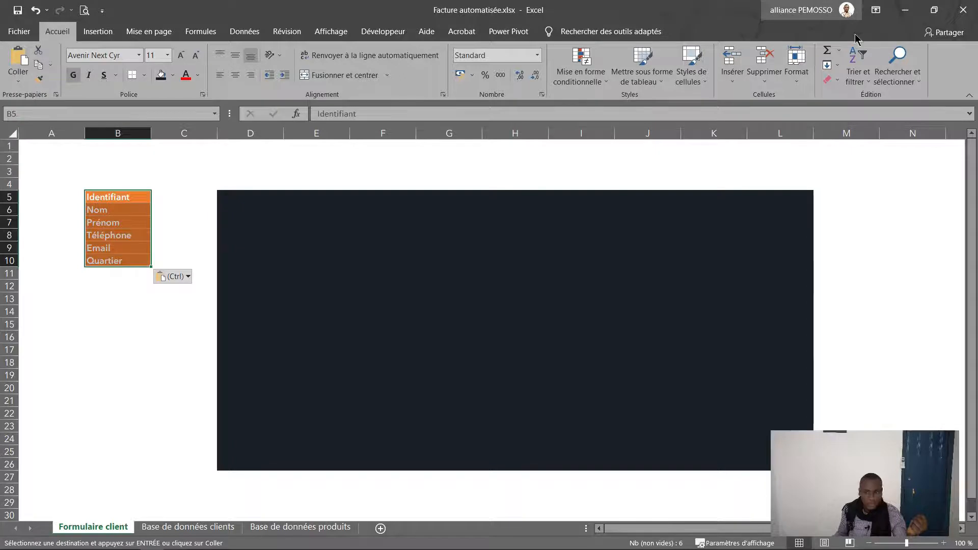
pyautogui.click(830, 80)
pyautogui.click(870, 113)
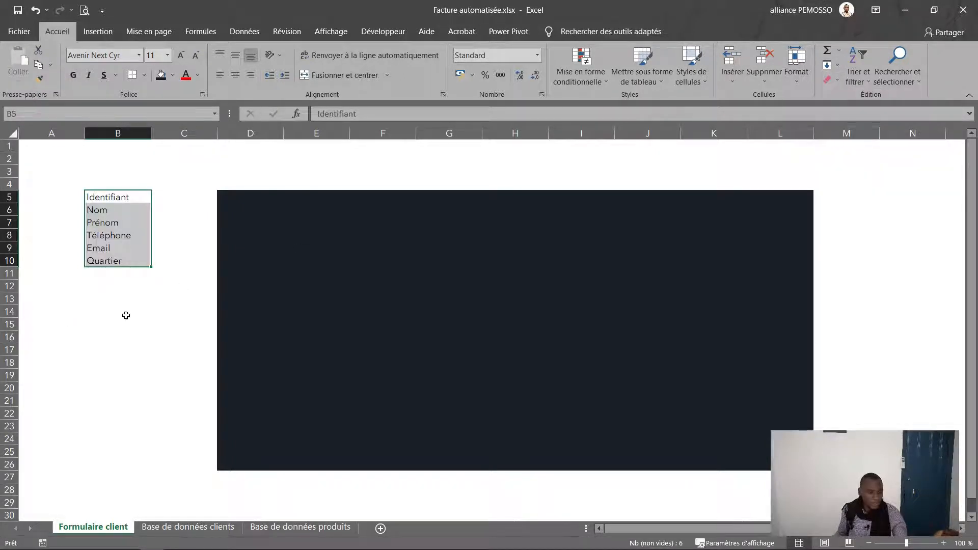
pyautogui.click(387, 209)
pyautogui.moveTo(362, 205); pyautogui.dragTo(666, 224)
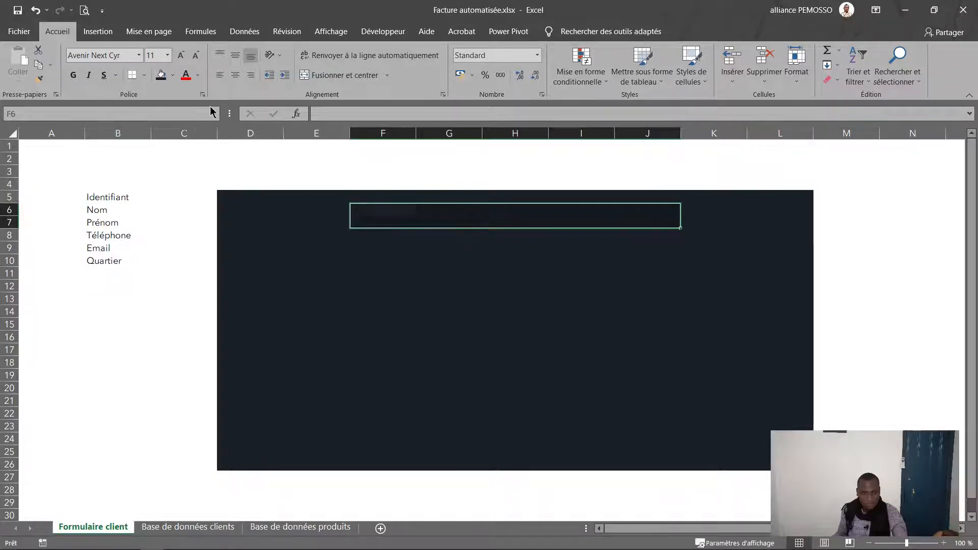
# Step: Merge F6:J7 and enter the title 'Formulaire d'inscription client'
pyautogui.click(344, 75)
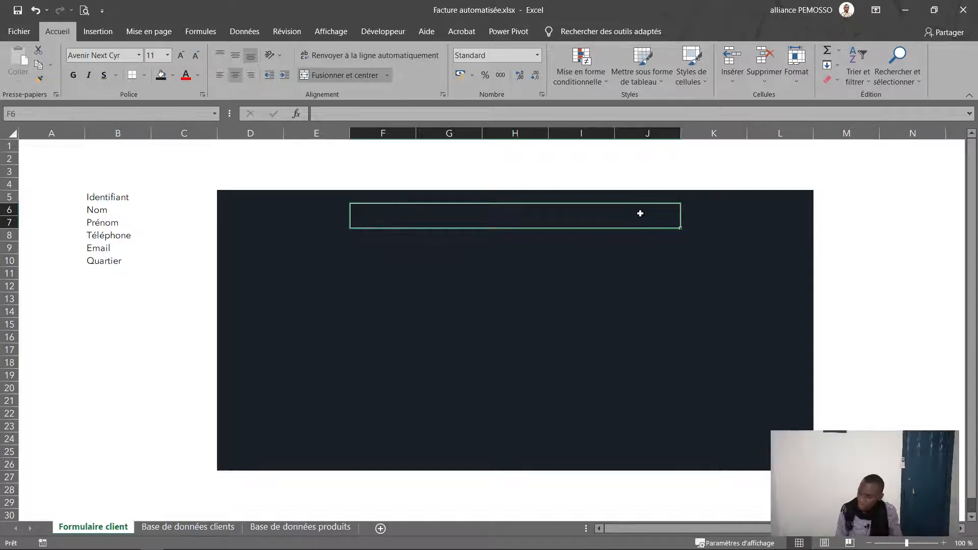
pyautogui.write("Formulaire d'")
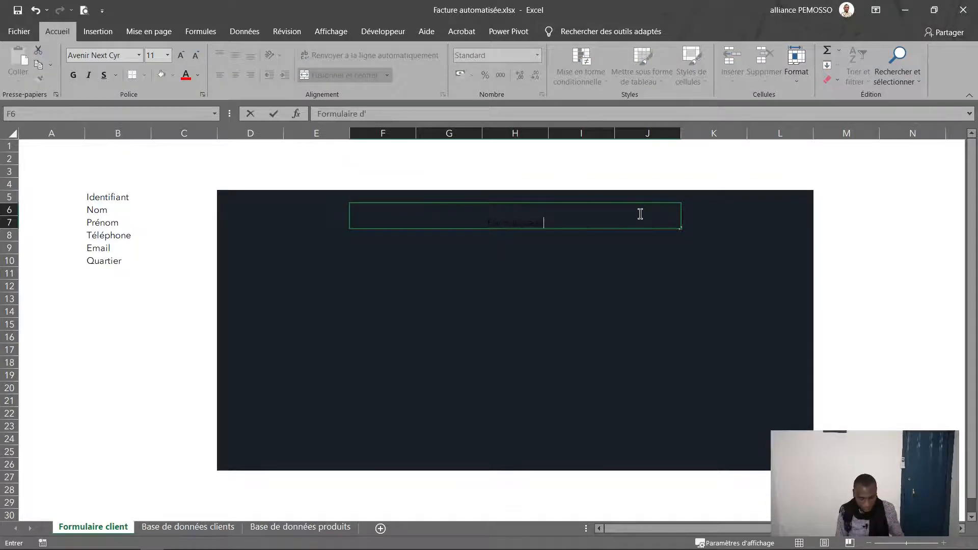
pyautogui.write('inscription')
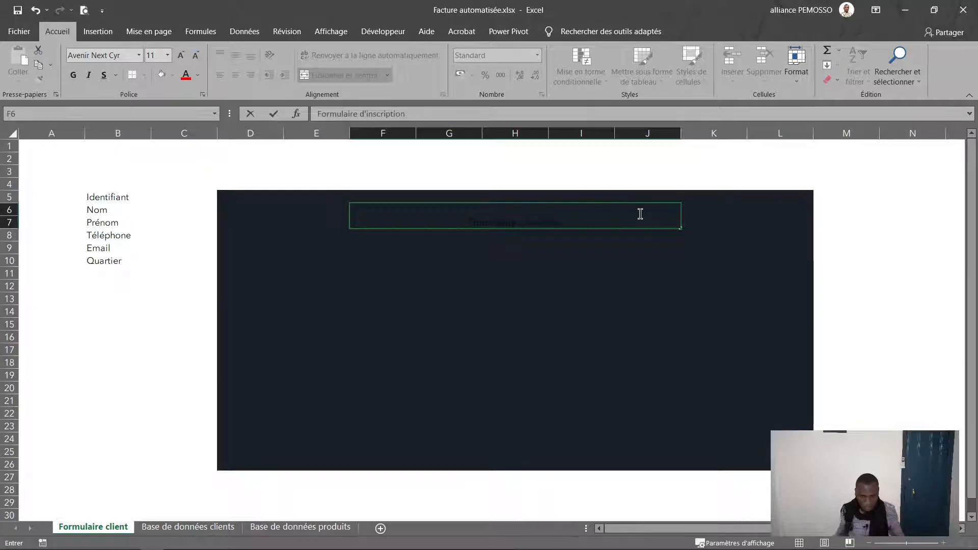
pyautogui.press('Escape')
pyautogui.write('Formulaire')
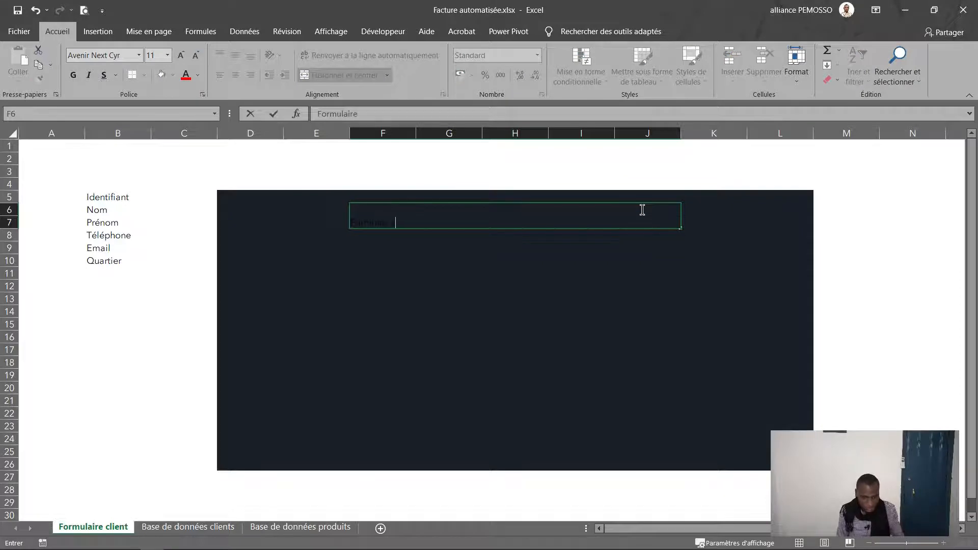
pyautogui.write(" d'inscript")
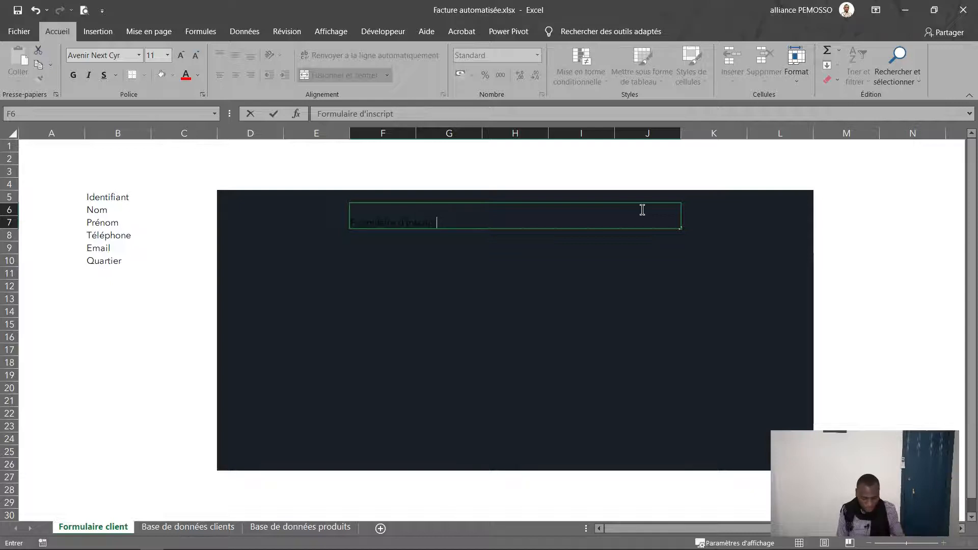
pyautogui.write('ion client')
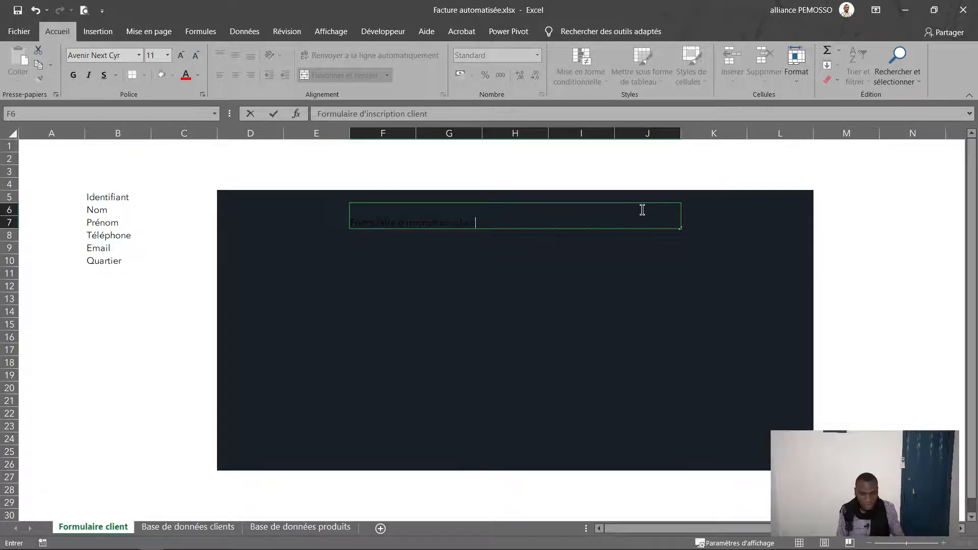
pyautogui.press('Return')
# Step: Centre the title vertically and make its text orange
pyautogui.click(571, 228)
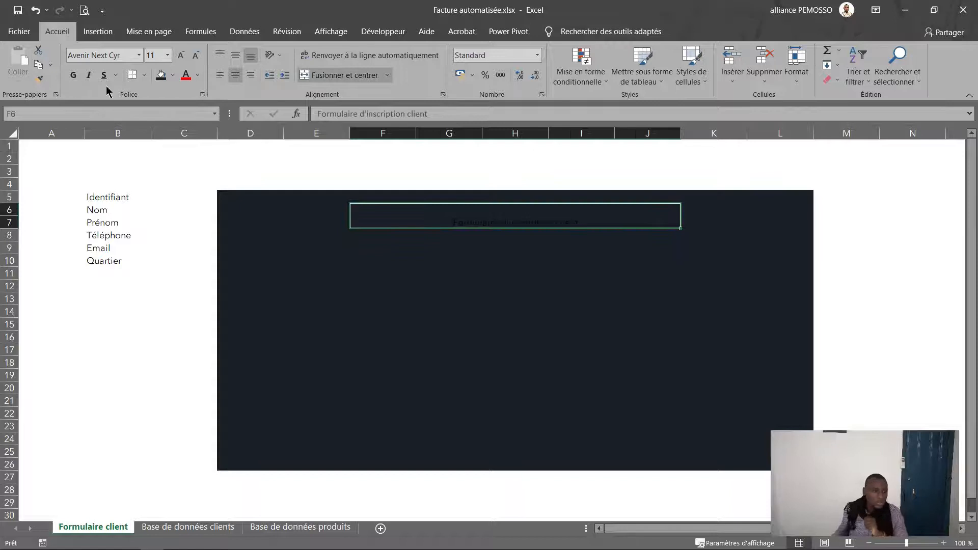
pyautogui.click(235, 55)
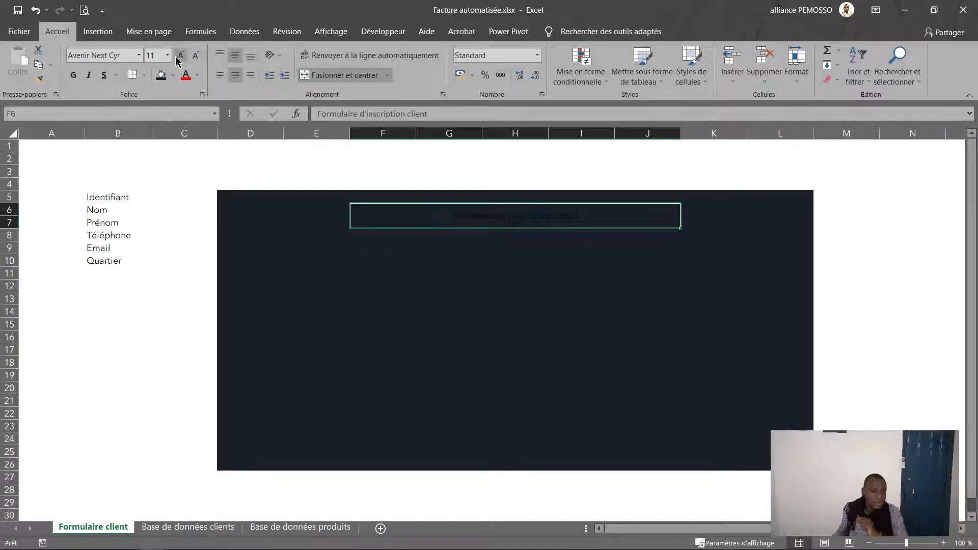
pyautogui.click(173, 75)
pyautogui.click(173, 76)
pyautogui.click(197, 76)
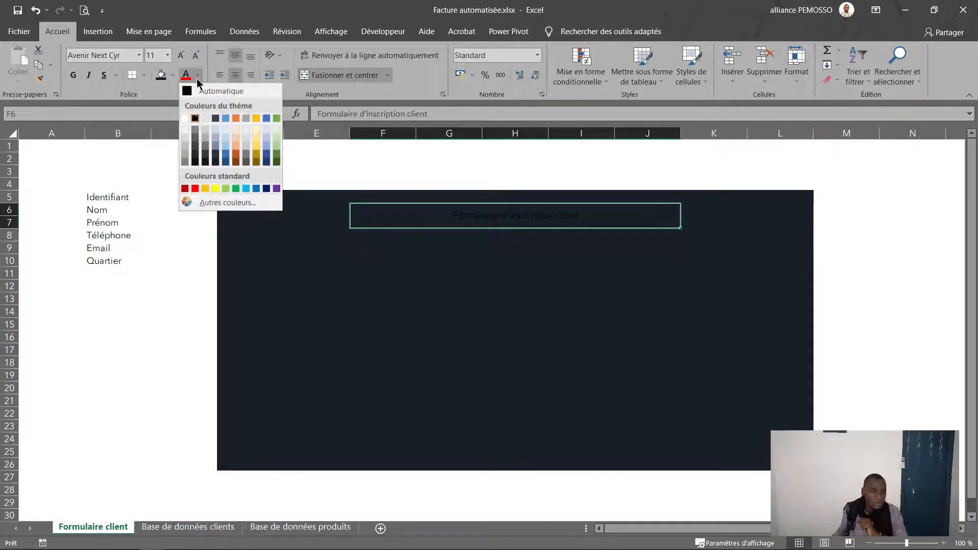
pyautogui.click(184, 115)
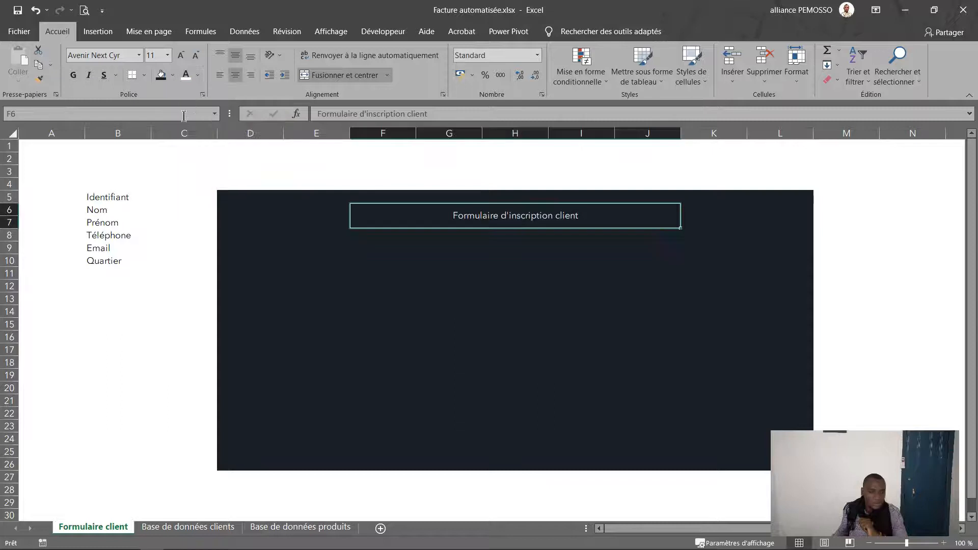
pyautogui.click(198, 76)
pyautogui.click(230, 122)
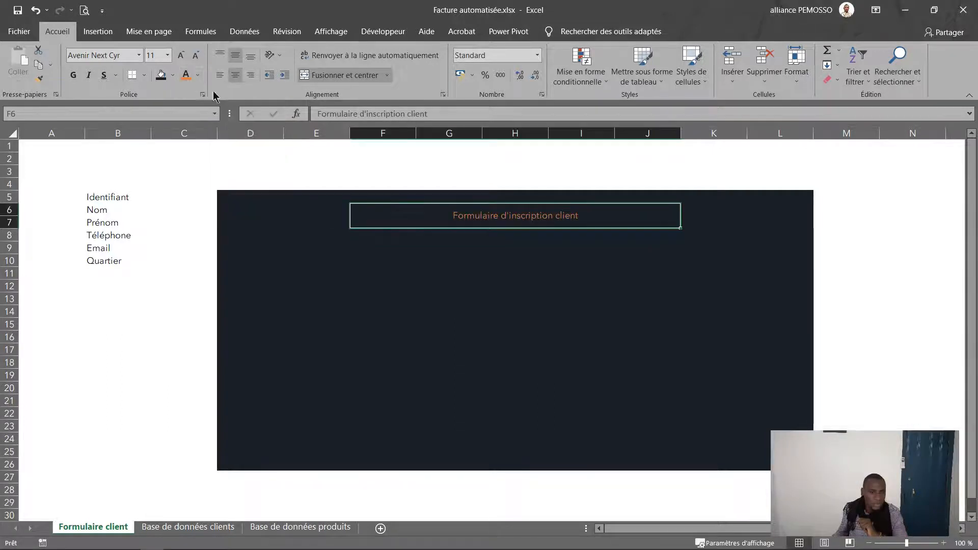
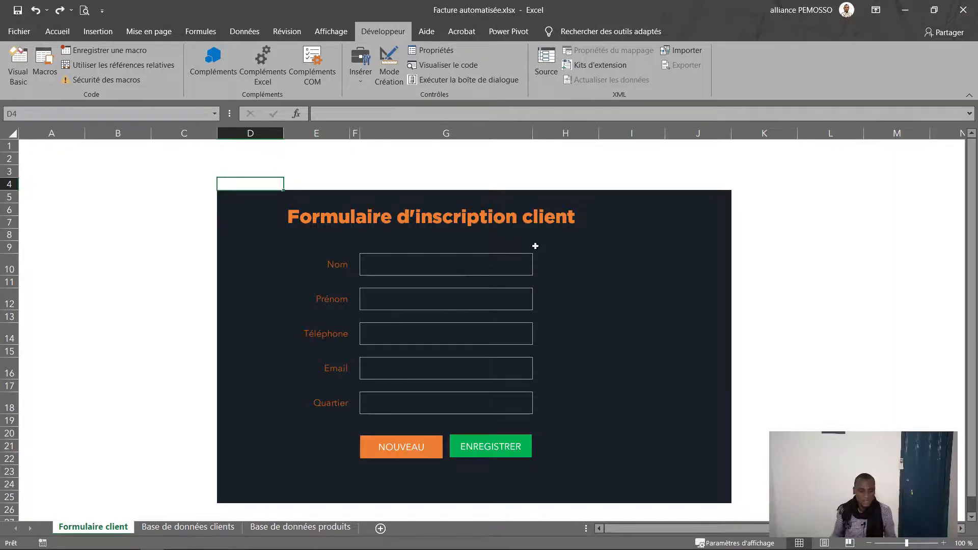
pyautogui.click(482, 263)
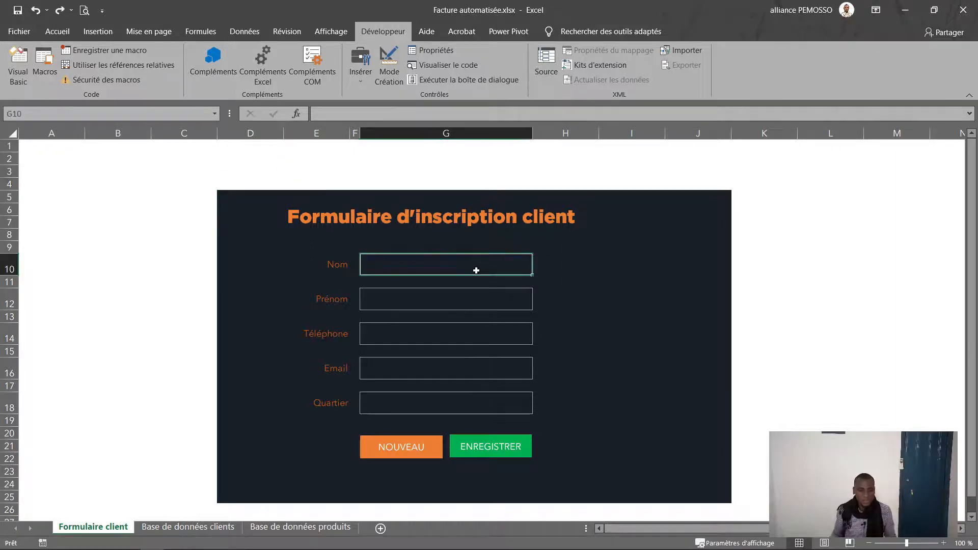
pyautogui.click(199, 528)
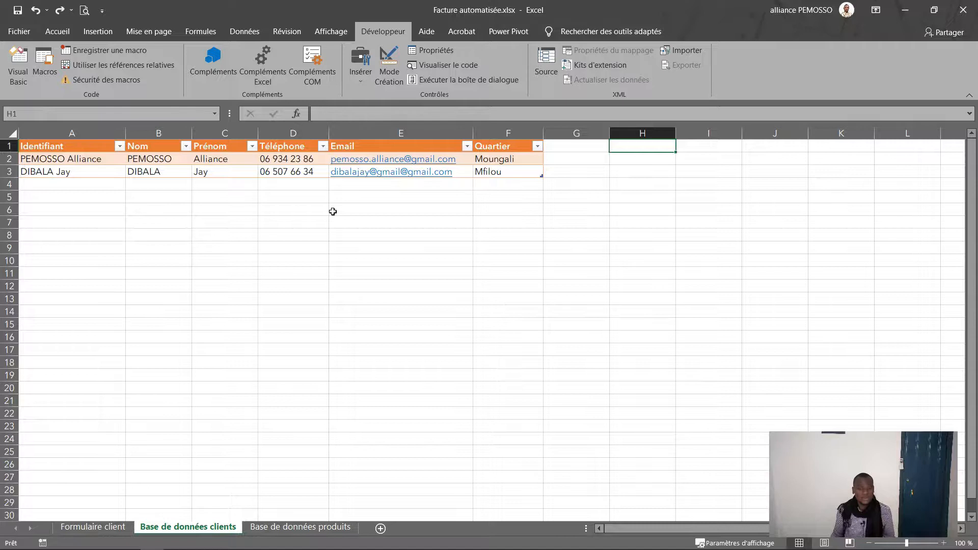
pyautogui.click(117, 528)
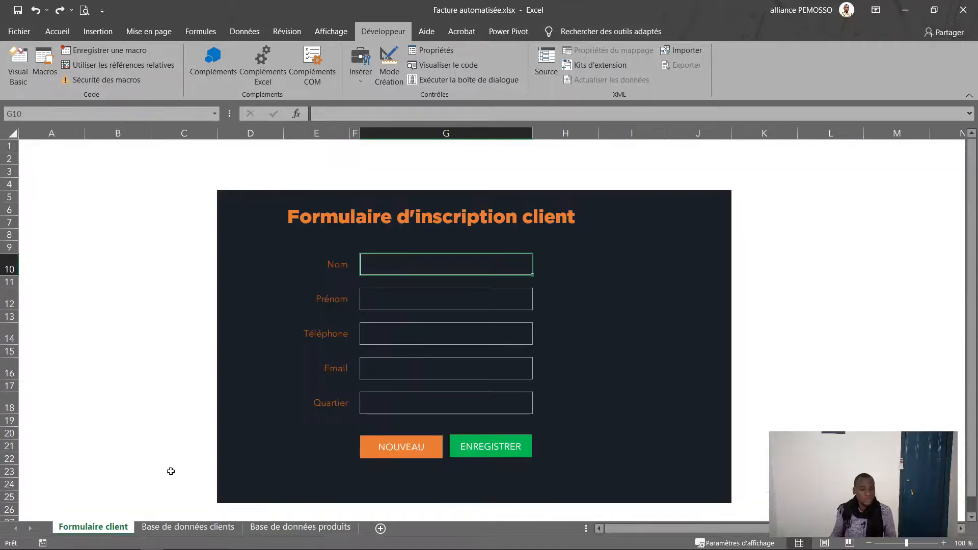
pyautogui.click(259, 185)
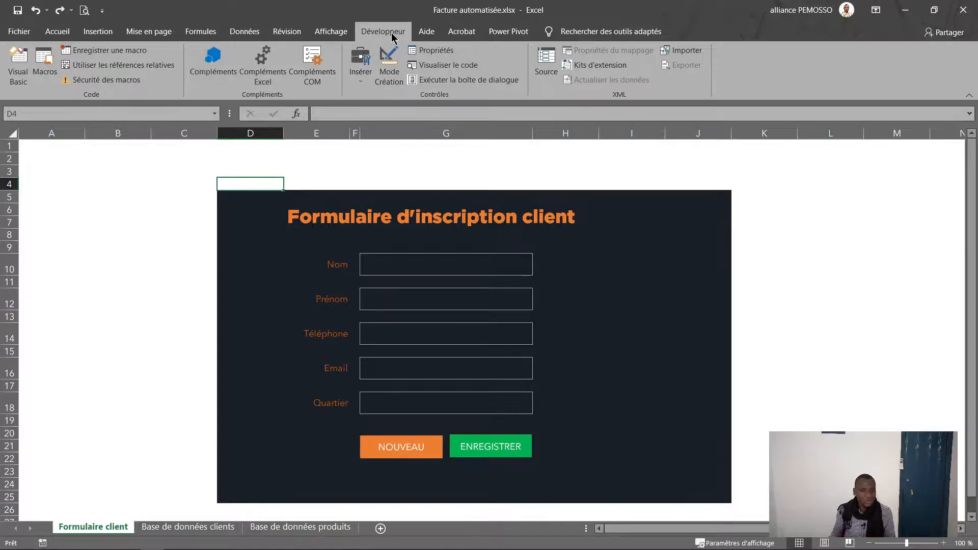
# Step: Start recording a new macro named Save_client, replacing the existing macro of that name
pyautogui.click(119, 50)
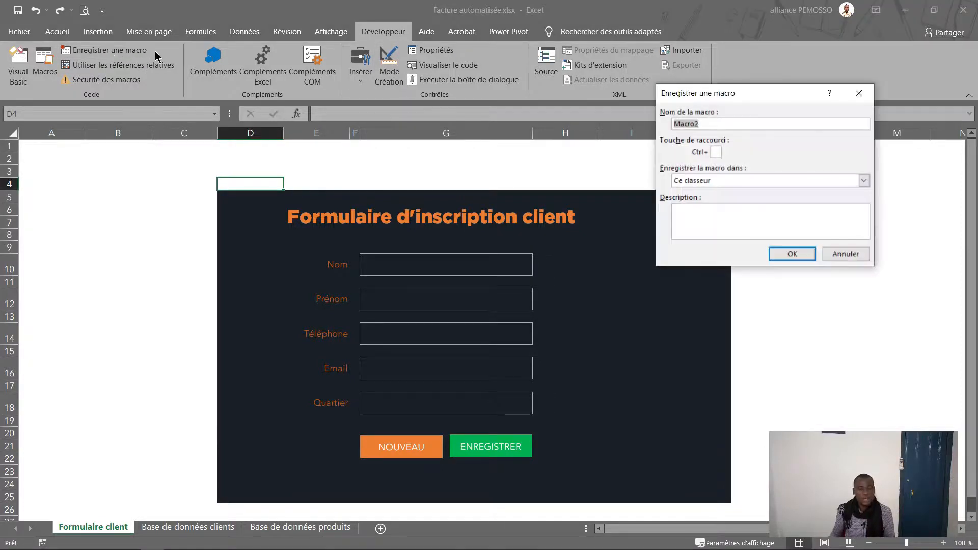
pyautogui.write('Save_client')
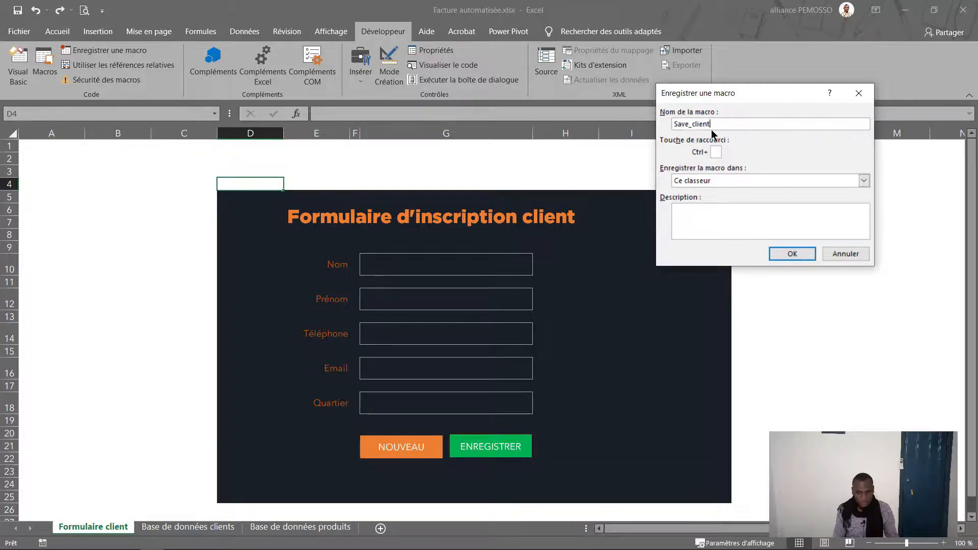
pyautogui.moveTo(685, 124); pyautogui.dragTo(700, 125)
pyautogui.click(691, 126)
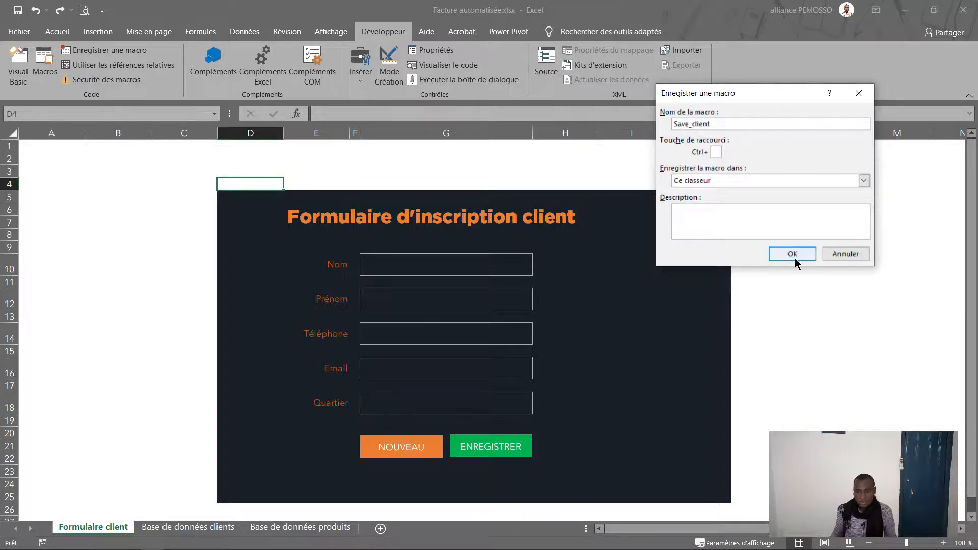
pyautogui.click(793, 255)
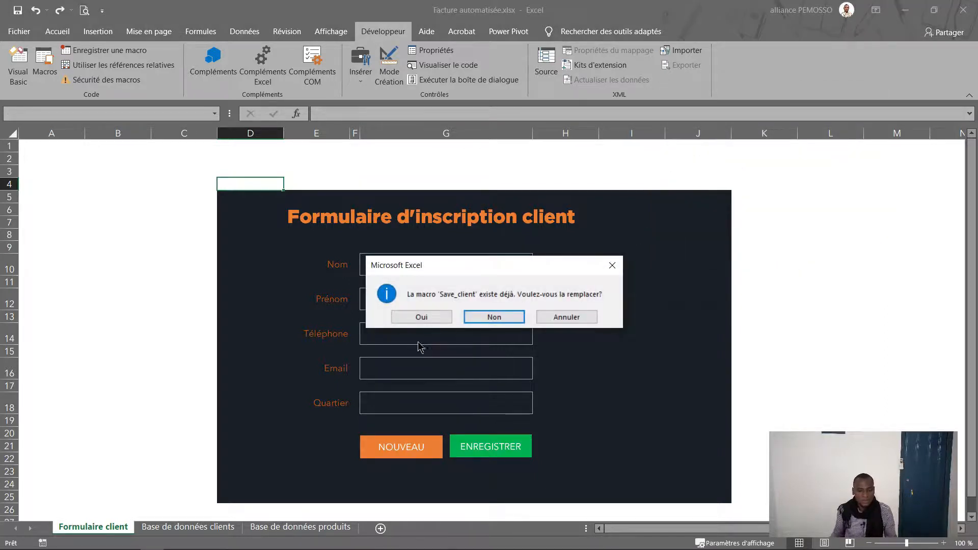
pyautogui.click(433, 318)
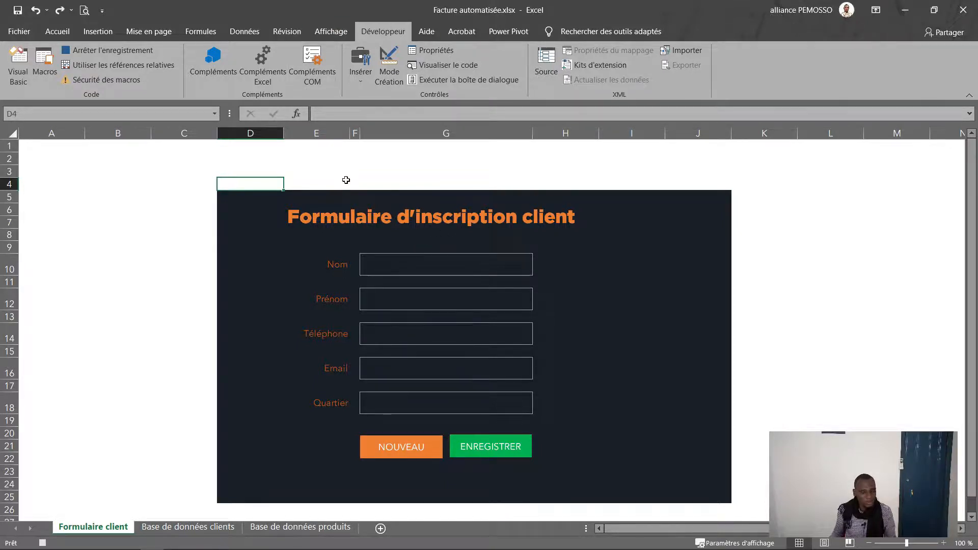
# Step: Insert a blank table row above the first client on Base de données clients, then return to the form
pyautogui.click(193, 532)
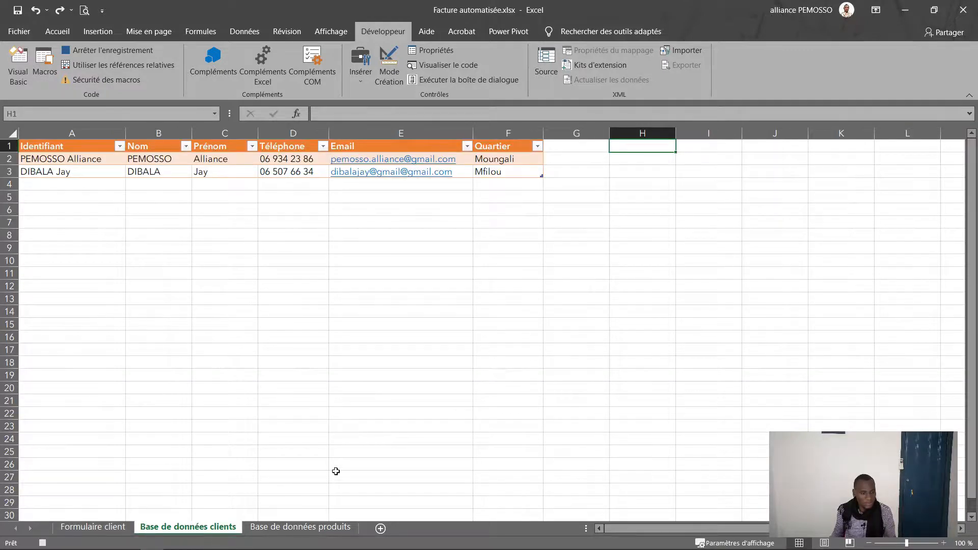
pyautogui.click(25, 159)
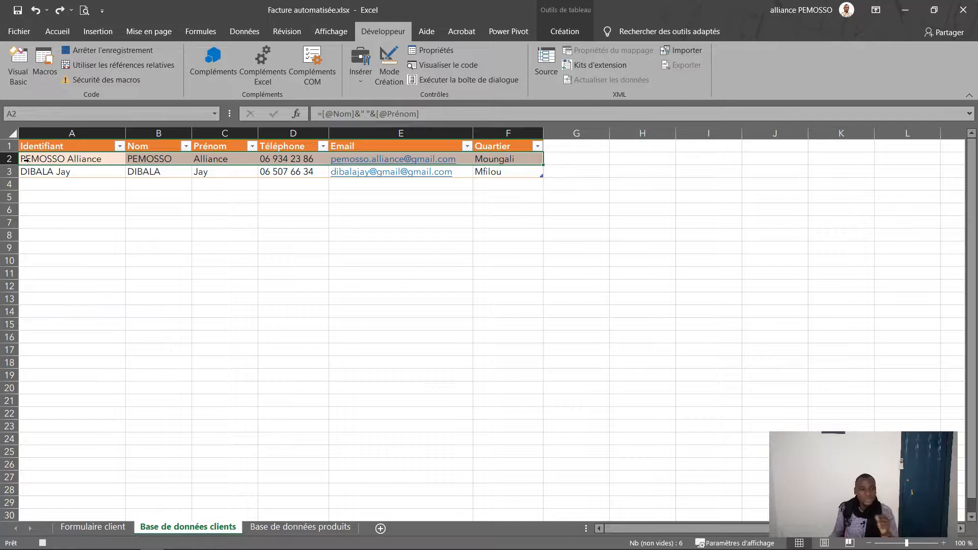
pyautogui.rightClick(29, 159)
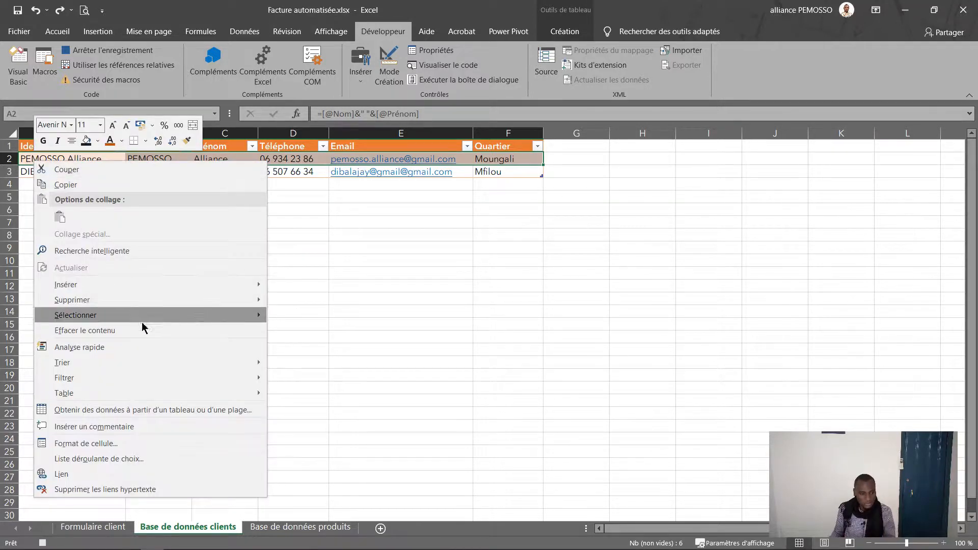
pyautogui.moveTo(211, 289)
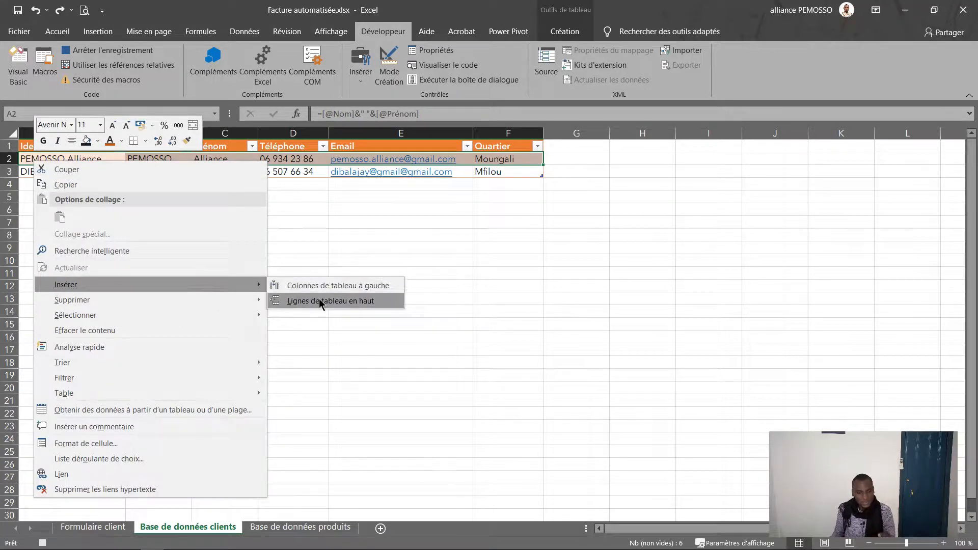
pyautogui.click(319, 299)
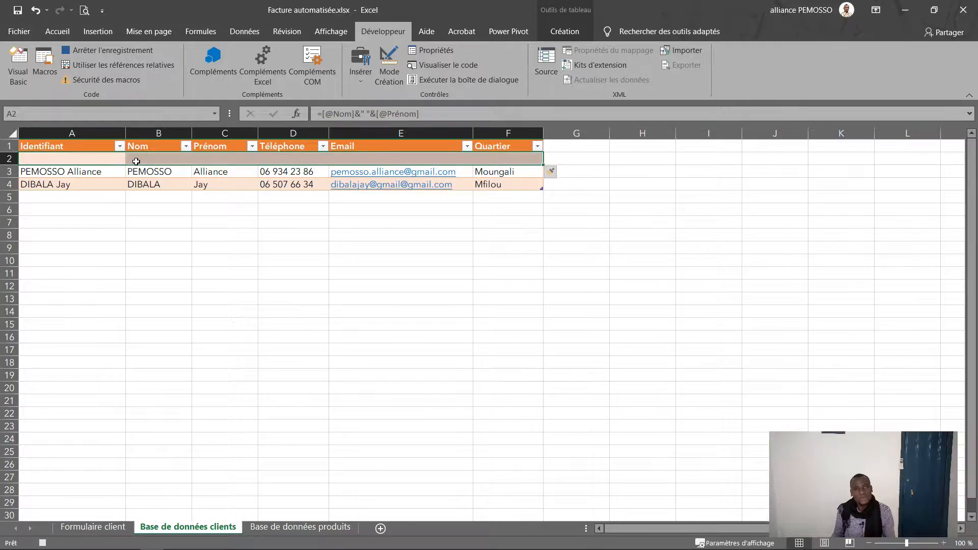
pyautogui.click(144, 159)
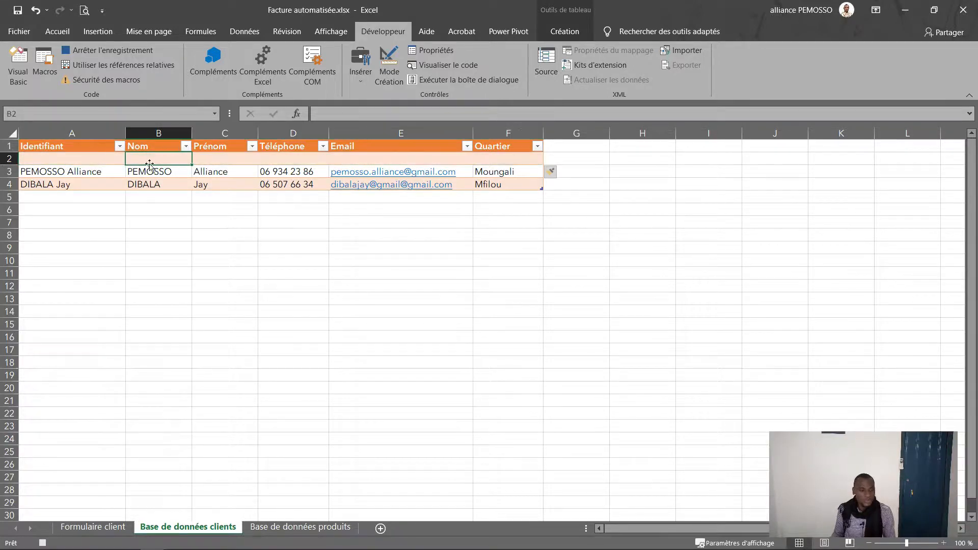
pyautogui.click(93, 526)
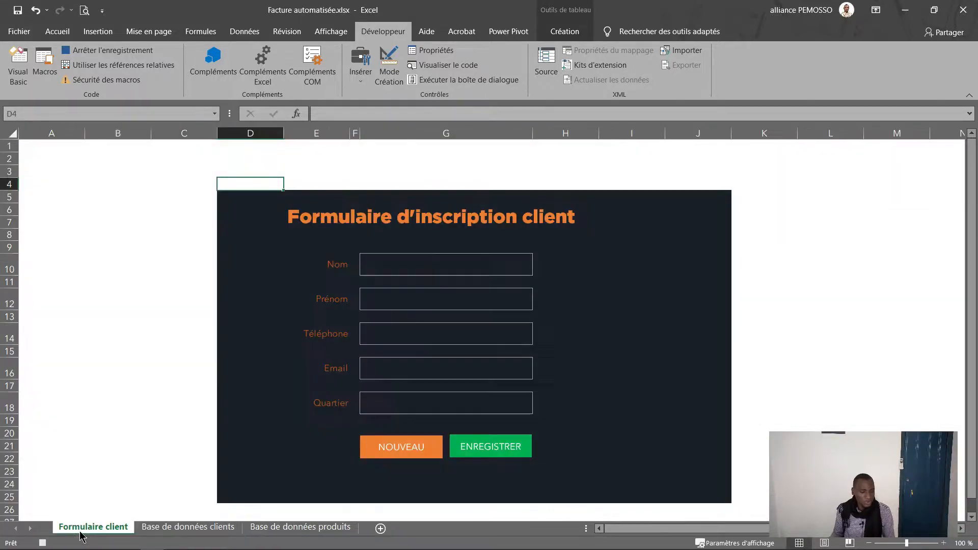
# Step: Copy the form's Nom entry and paste it as values into B2 of the client table
pyautogui.click(437, 267)
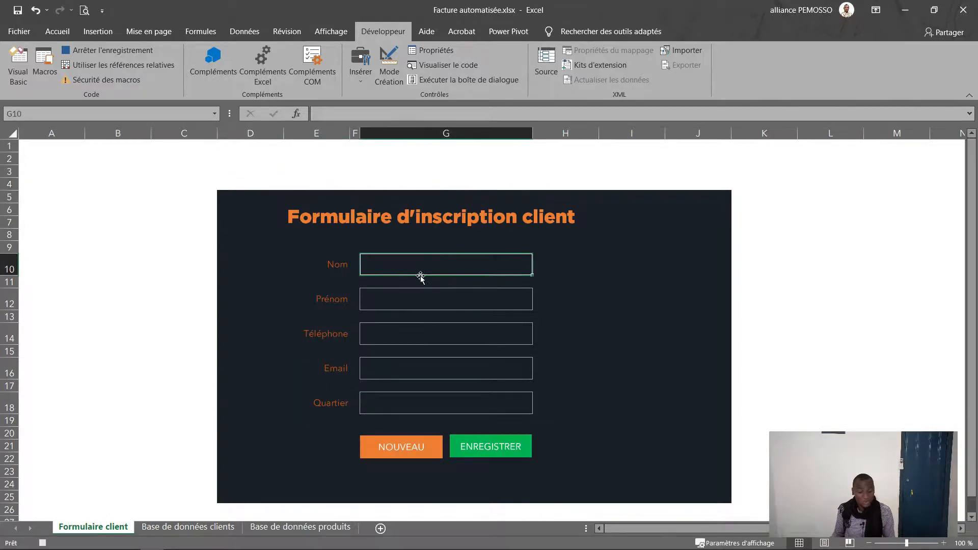
pyautogui.hotkey('ctrl', 'c')
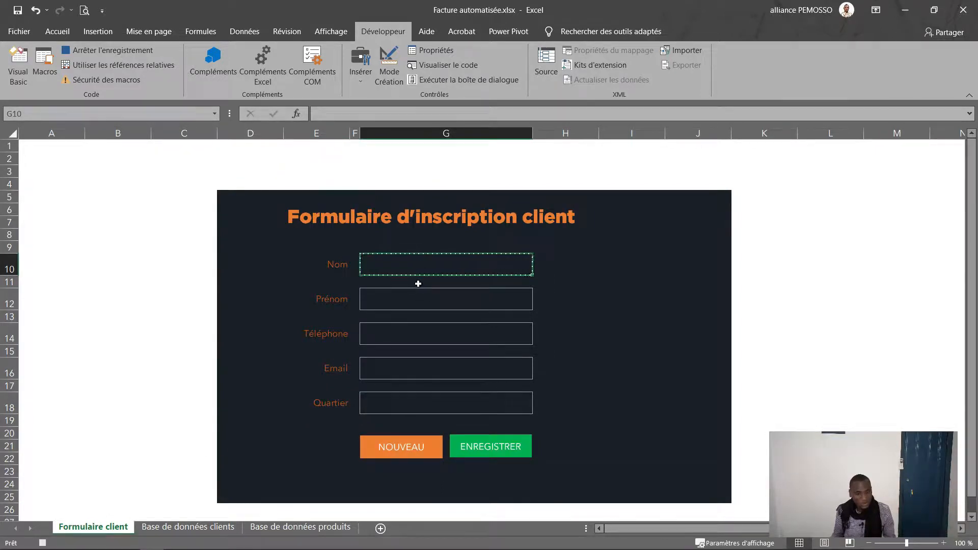
pyautogui.click(151, 528)
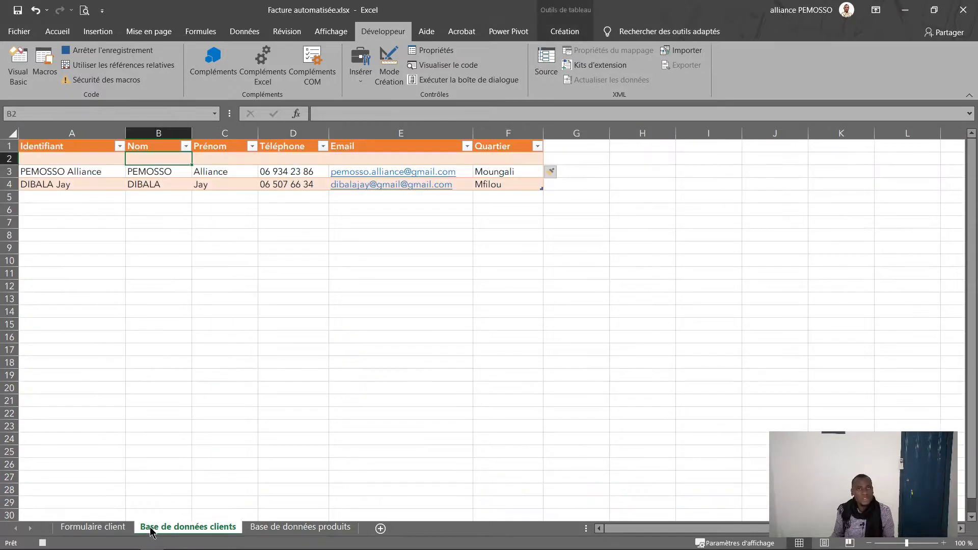
pyautogui.click(48, 35)
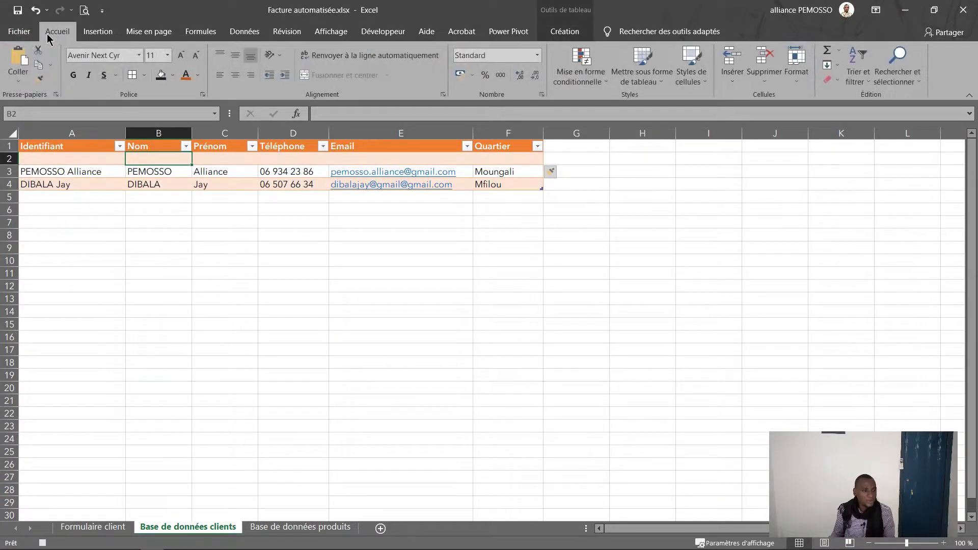
pyautogui.click(17, 83)
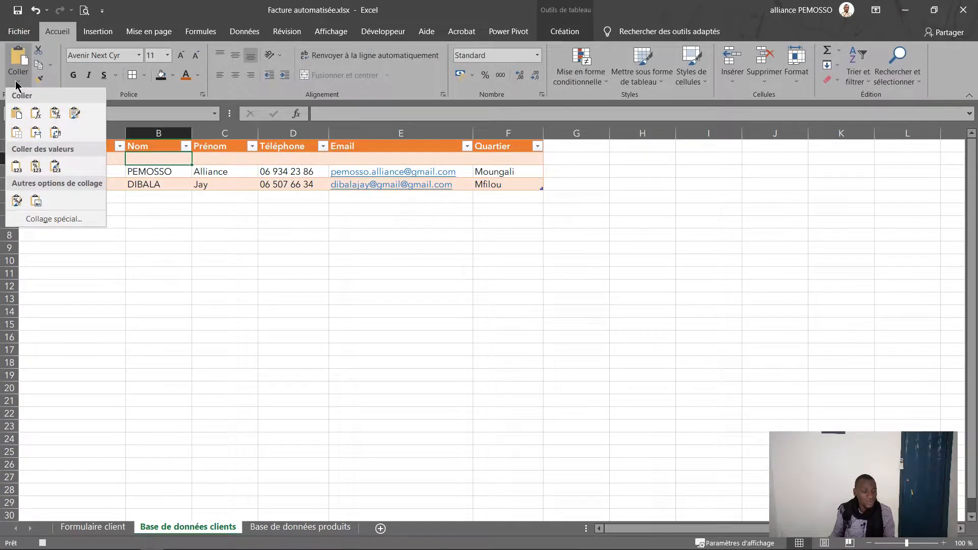
pyautogui.click(16, 167)
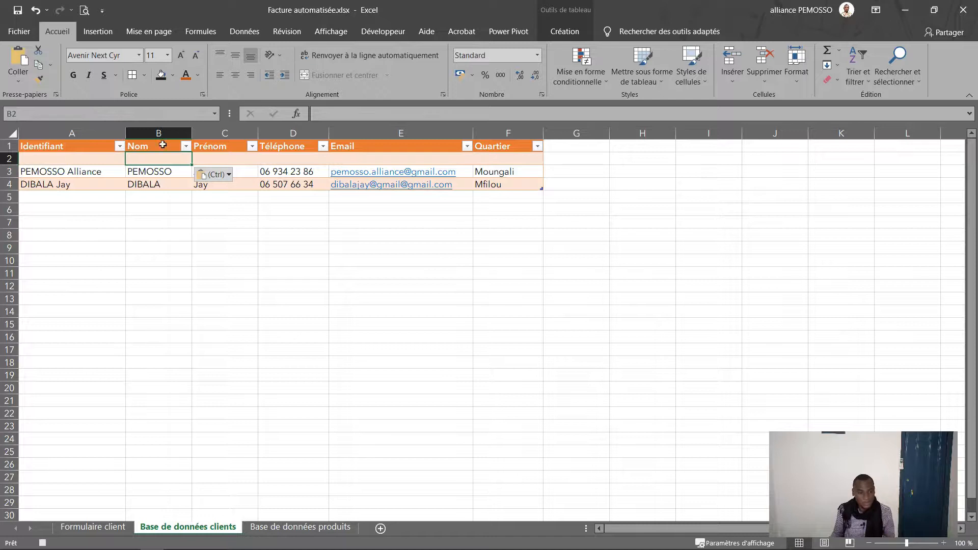
# Step: Paste the form's Prénom entry as values into C2 of the client table
pyautogui.click(221, 159)
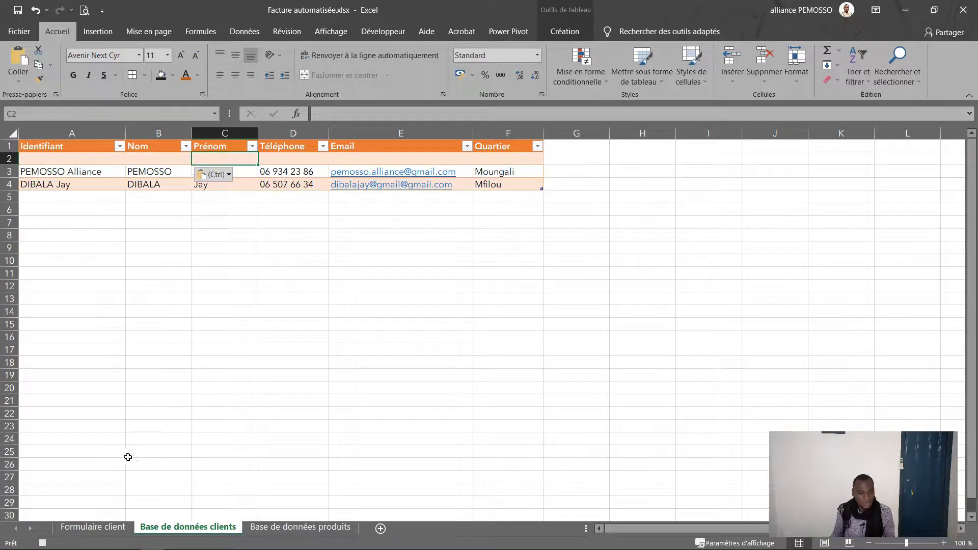
pyautogui.click(104, 525)
pyautogui.click(400, 307)
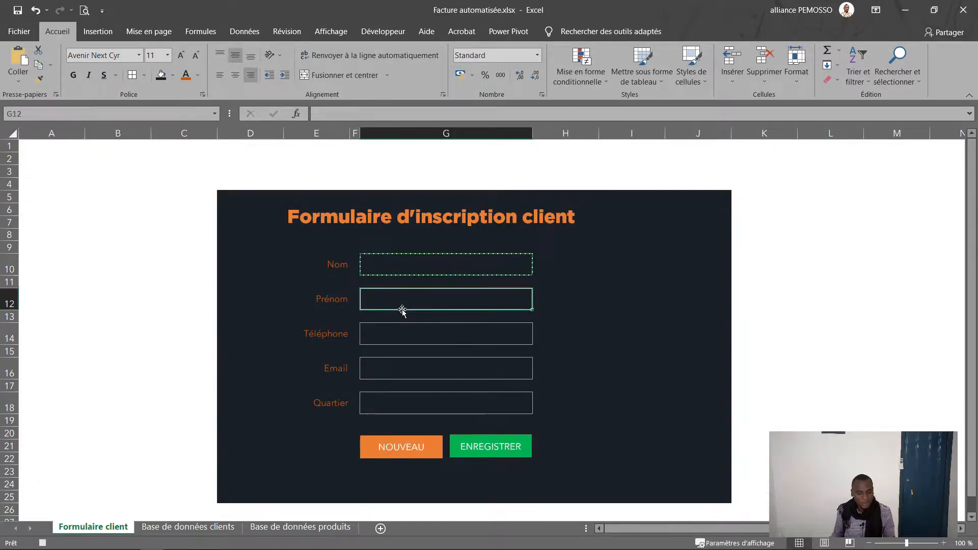
pyautogui.click(188, 527)
pyautogui.click(18, 83)
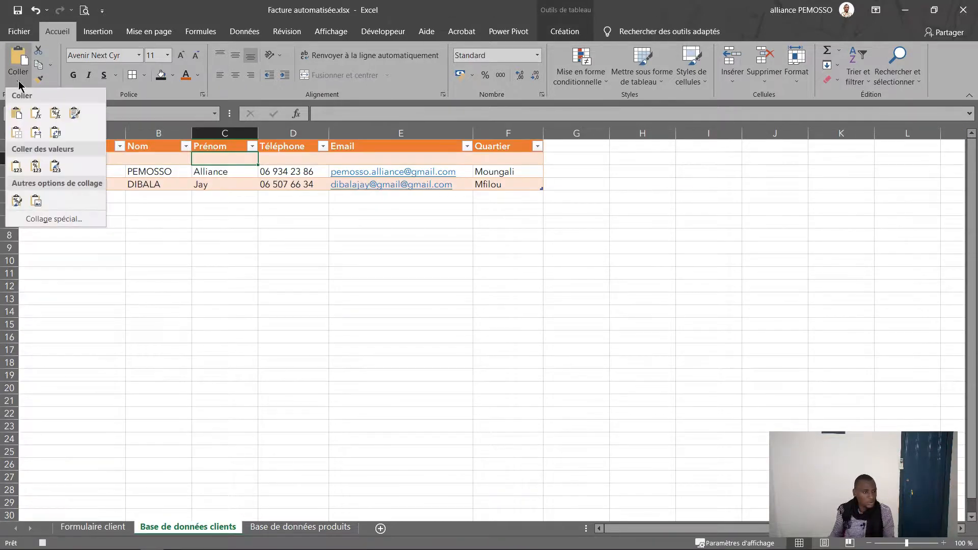
pyautogui.click(17, 166)
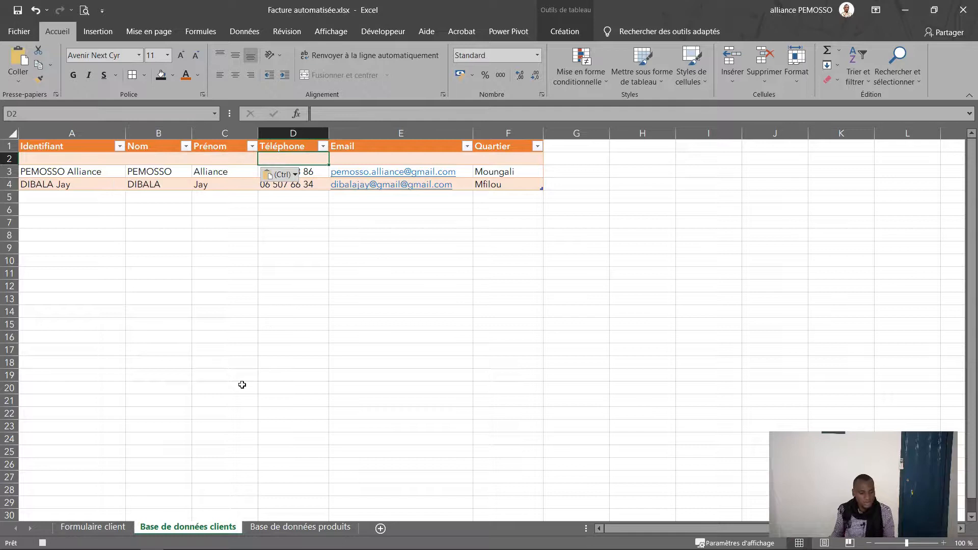
# Step: Copy the Téléphone field G14 and paste it as values into D2
pyautogui.click(93, 527)
pyautogui.click(395, 337)
pyautogui.hotkey('ctrl', 'c')
pyautogui.click(188, 527)
pyautogui.click(286, 159)
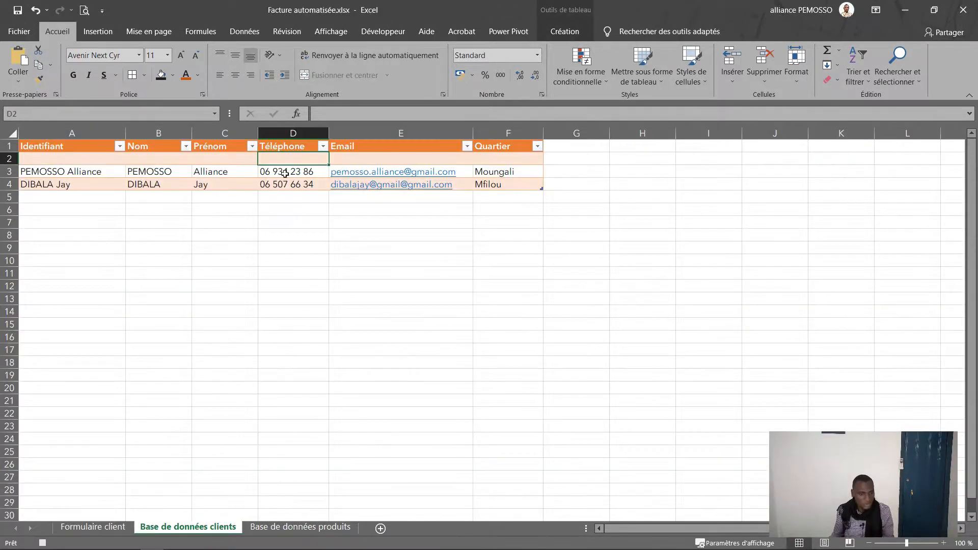
pyautogui.click(14, 83)
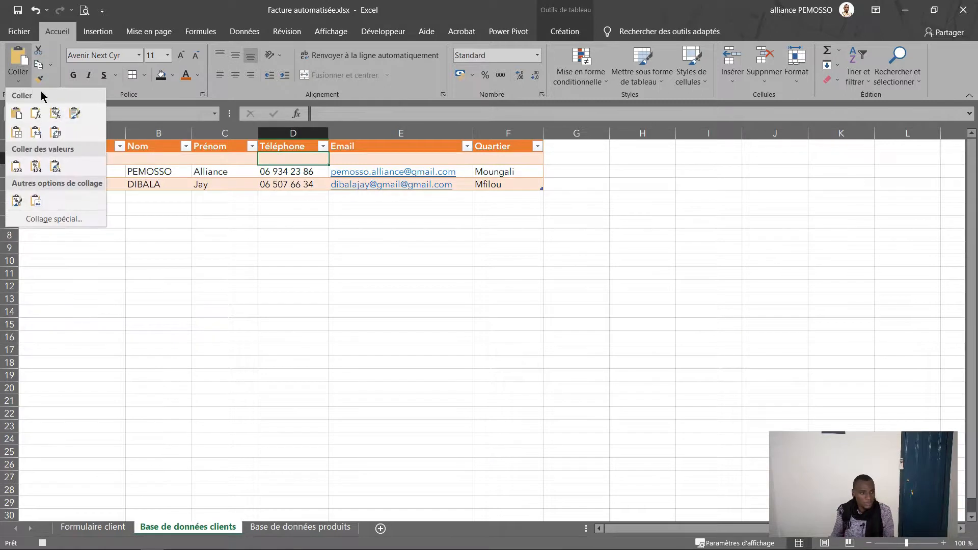
pyautogui.click(36, 164)
# Step: Paste the Email field G16 as values into E2 of the client table
pyautogui.click(362, 154)
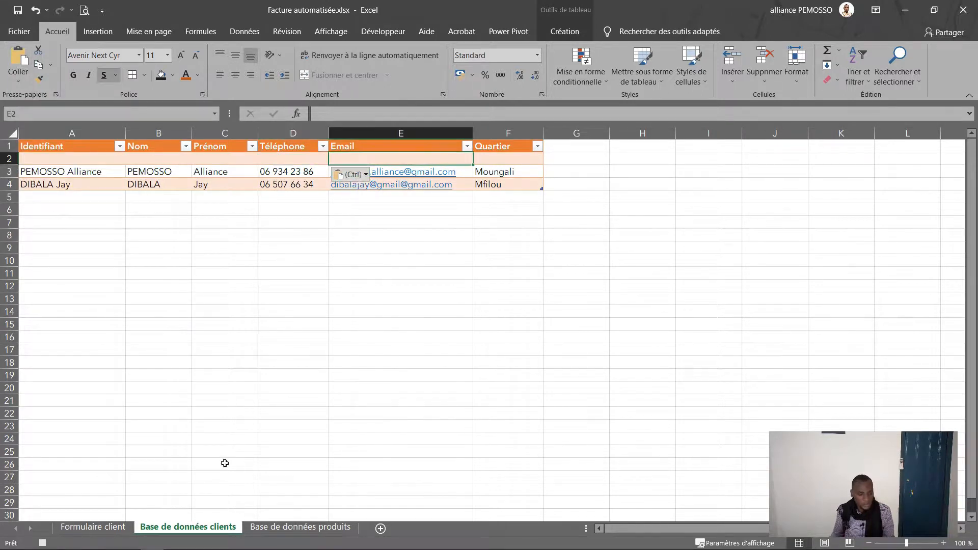
pyautogui.click(122, 526)
pyautogui.click(378, 367)
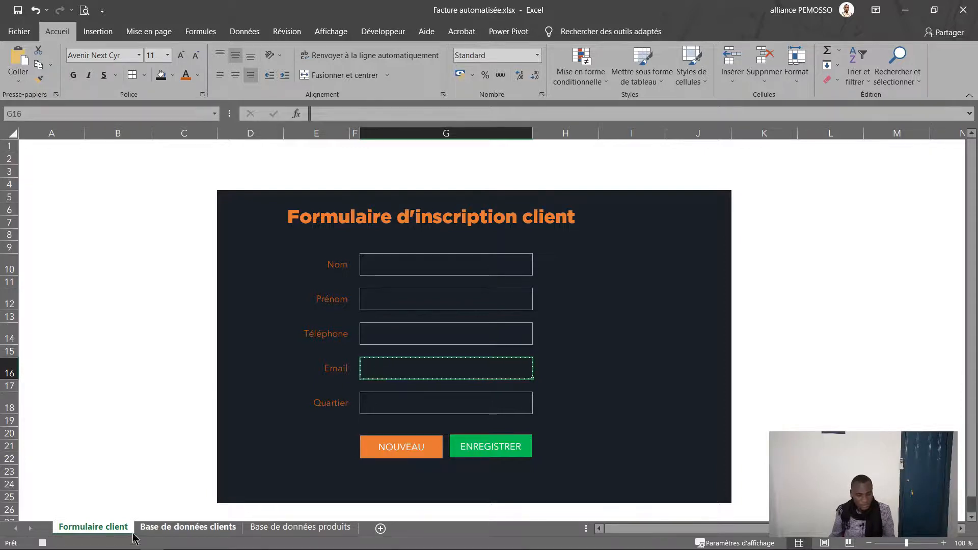
pyautogui.click(188, 527)
pyautogui.click(18, 80)
pyautogui.click(16, 166)
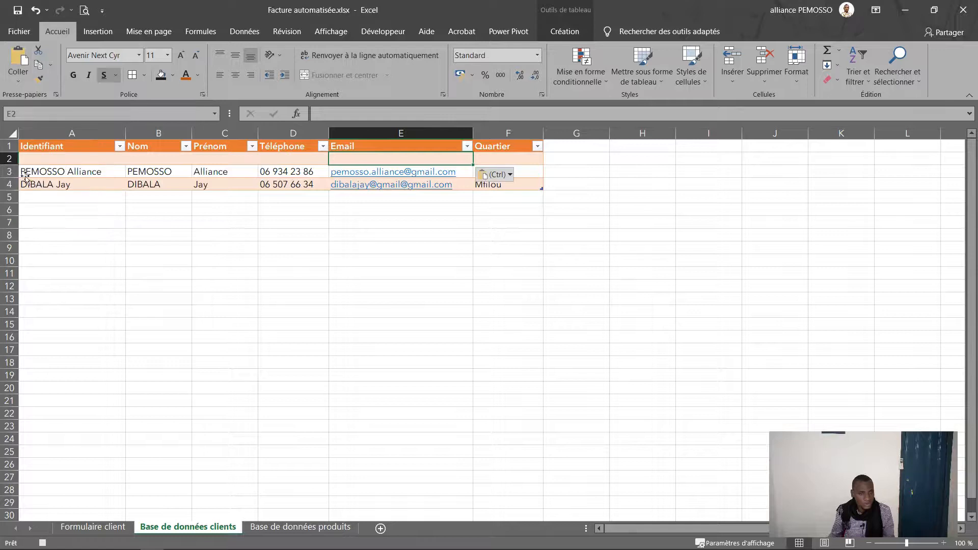
# Step: Paste the Quartier field G18 as values into F2, cancel the copy, and select D4 on the form
pyautogui.click(493, 155)
pyautogui.click(93, 527)
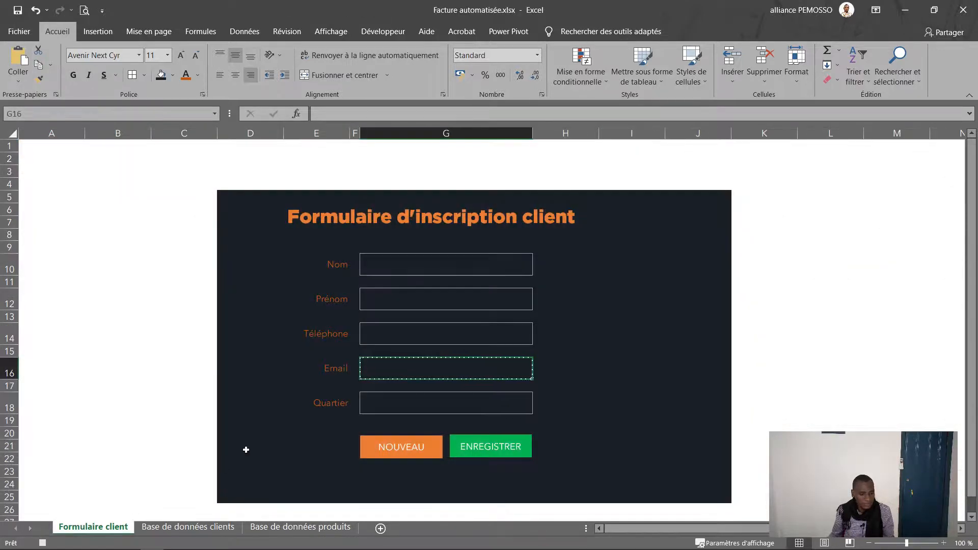
pyautogui.click(377, 406)
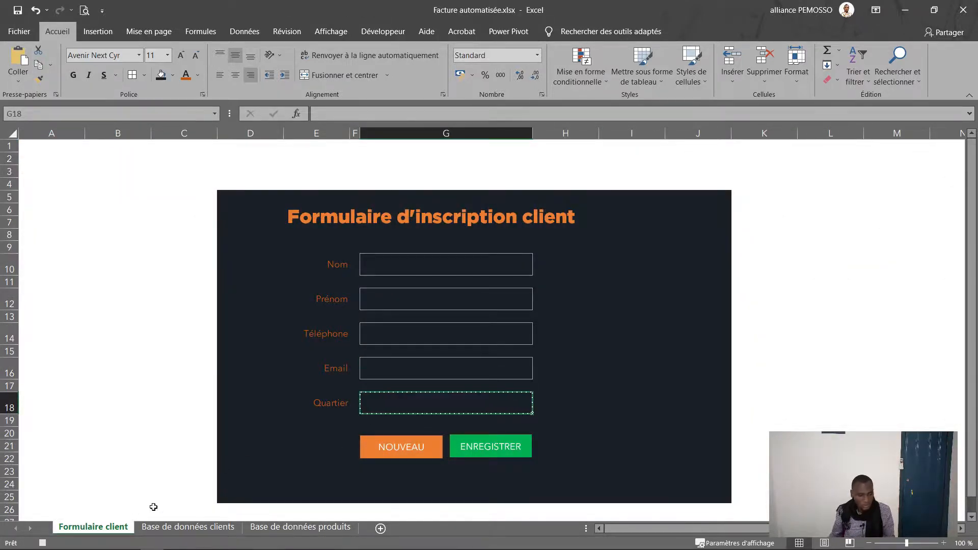
pyautogui.click(170, 528)
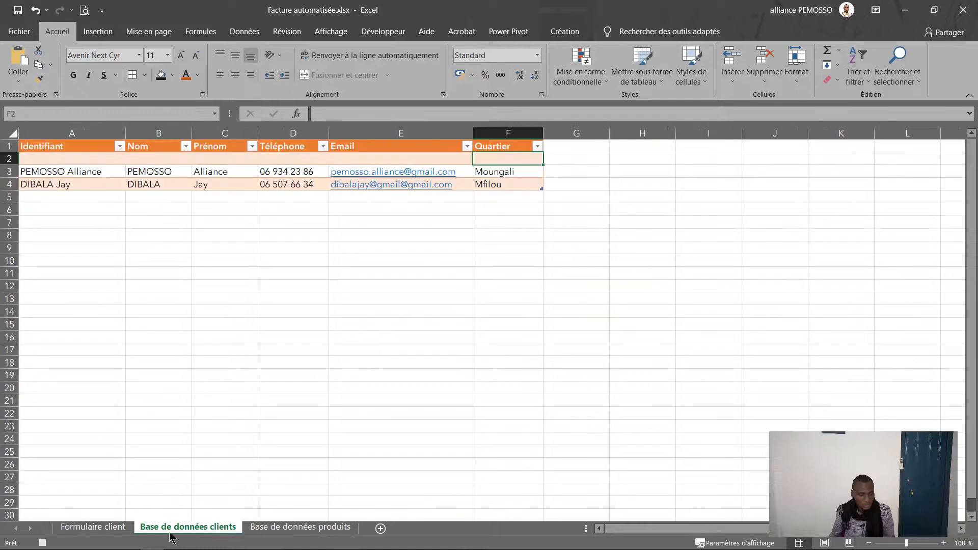
pyautogui.click(18, 79)
pyautogui.click(16, 169)
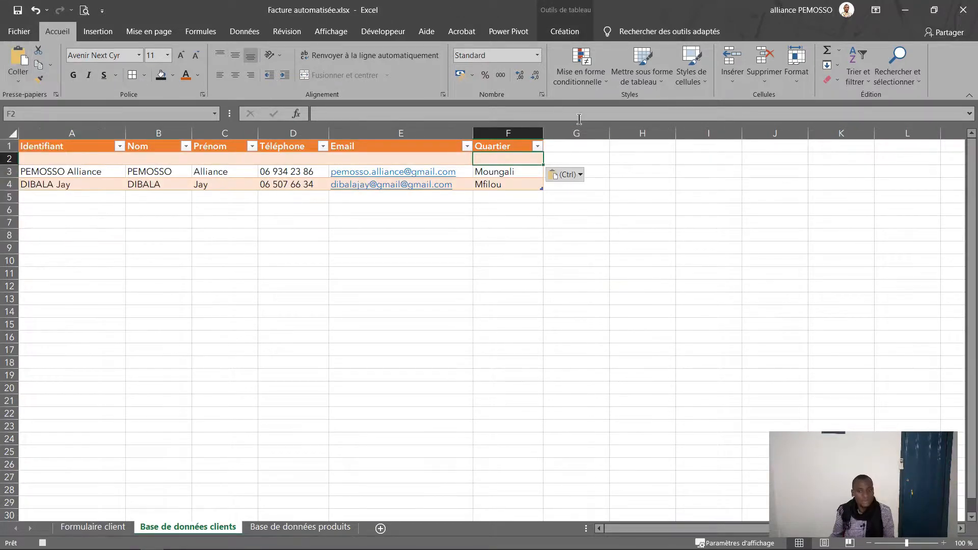
pyautogui.click(589, 143)
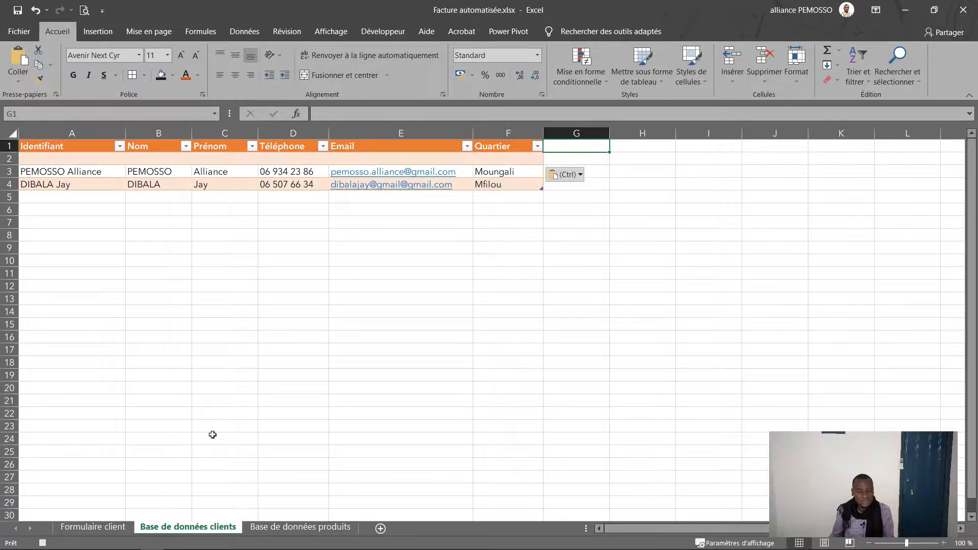
pyautogui.click(115, 526)
pyautogui.press('Escape')
pyautogui.click(226, 185)
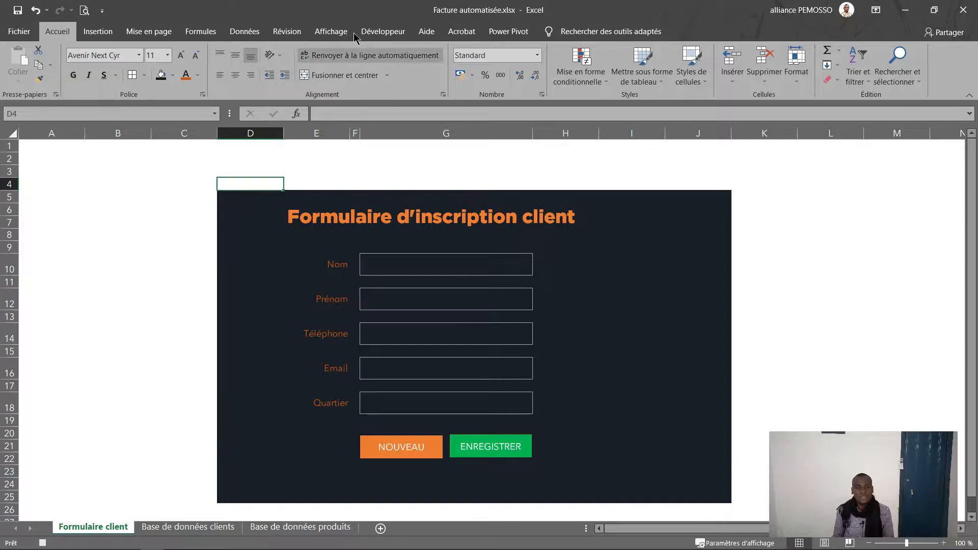
# Step: Stop the macro recording and delete the Effacer_facture and Enregistrer_facture macros
pyautogui.click(384, 31)
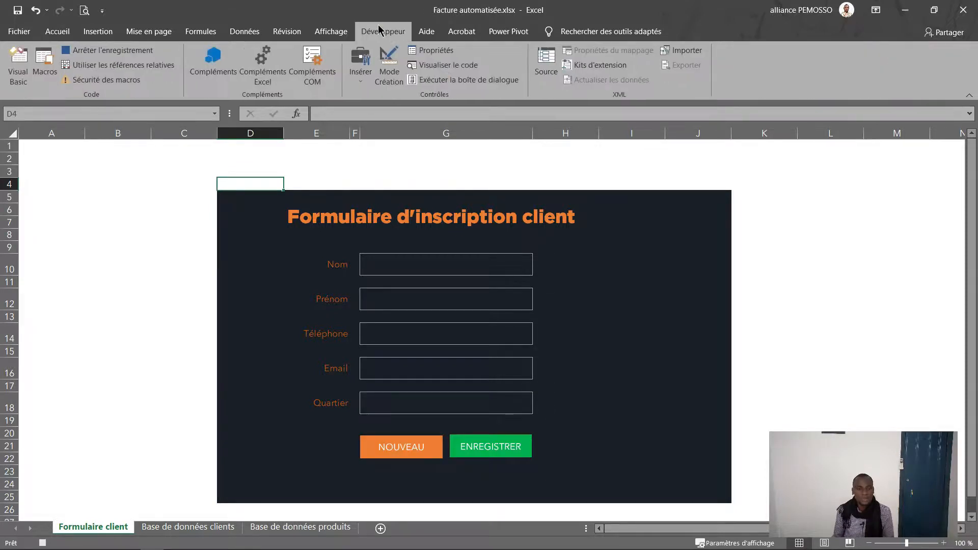
pyautogui.click(126, 56)
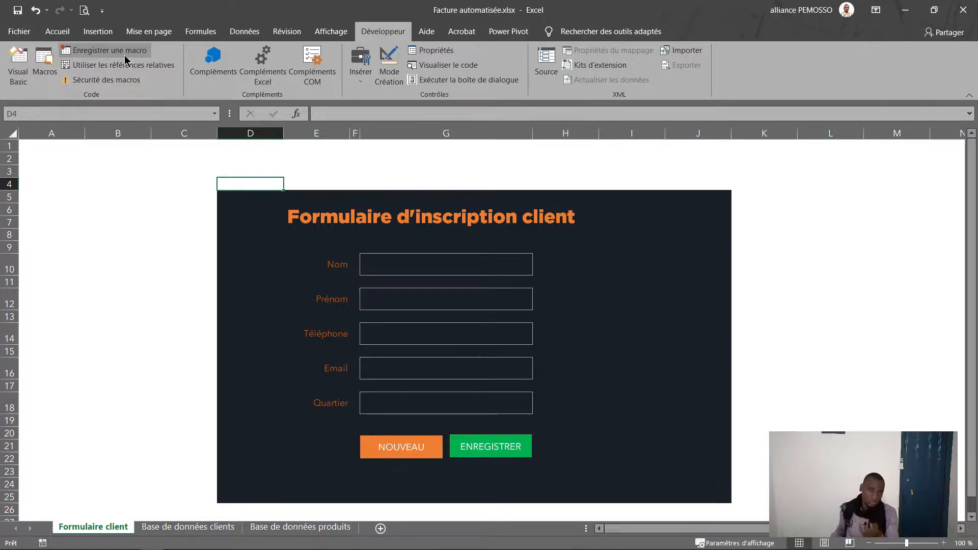
pyautogui.click(45, 58)
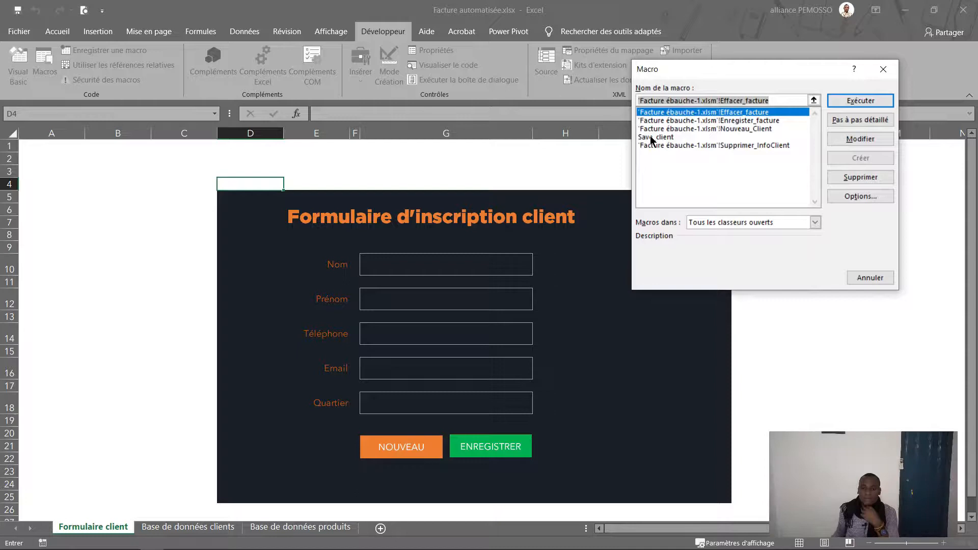
pyautogui.click(861, 178)
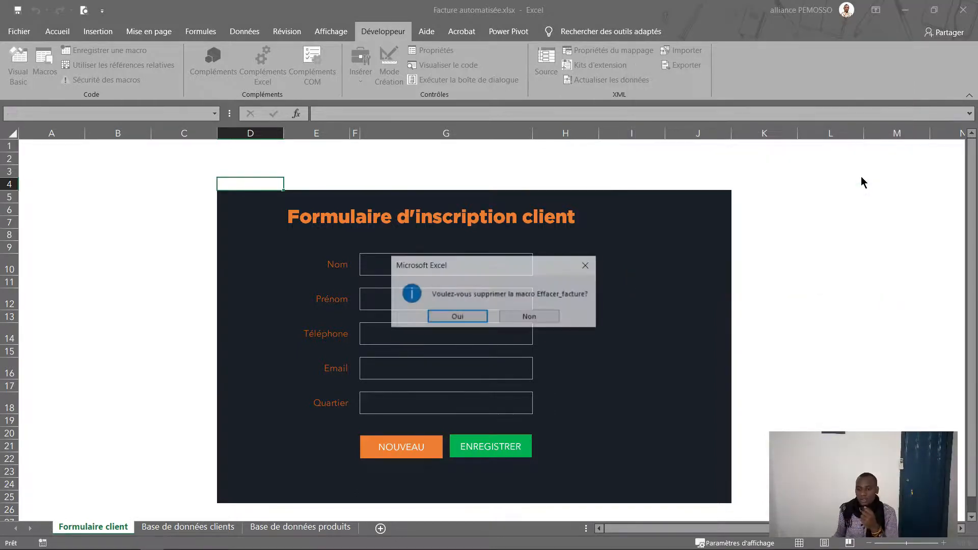
pyautogui.click(469, 318)
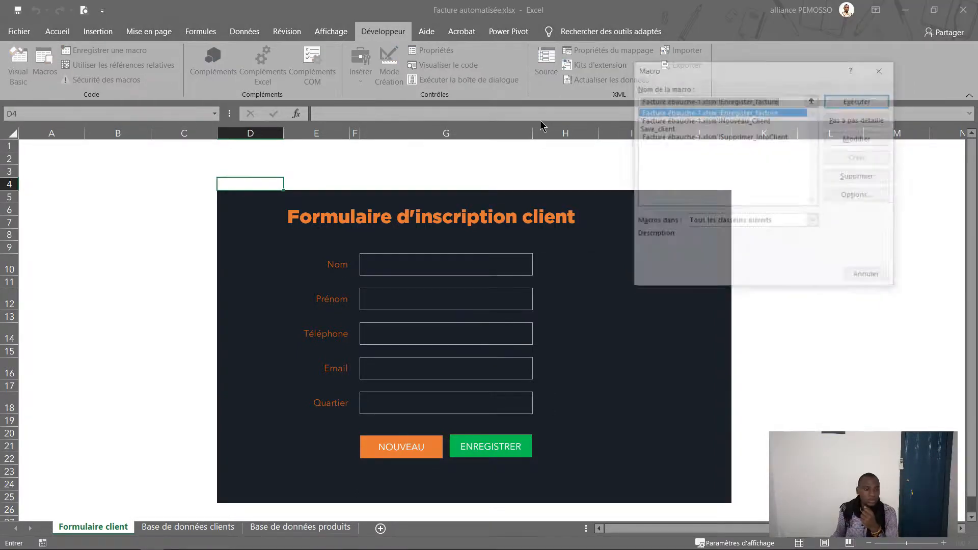
pyautogui.click(858, 177)
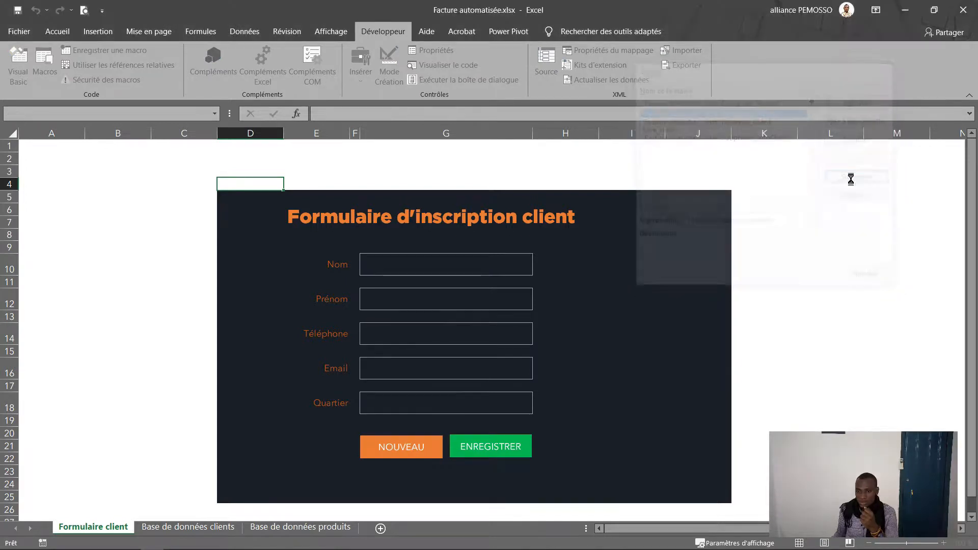
pyautogui.click(470, 317)
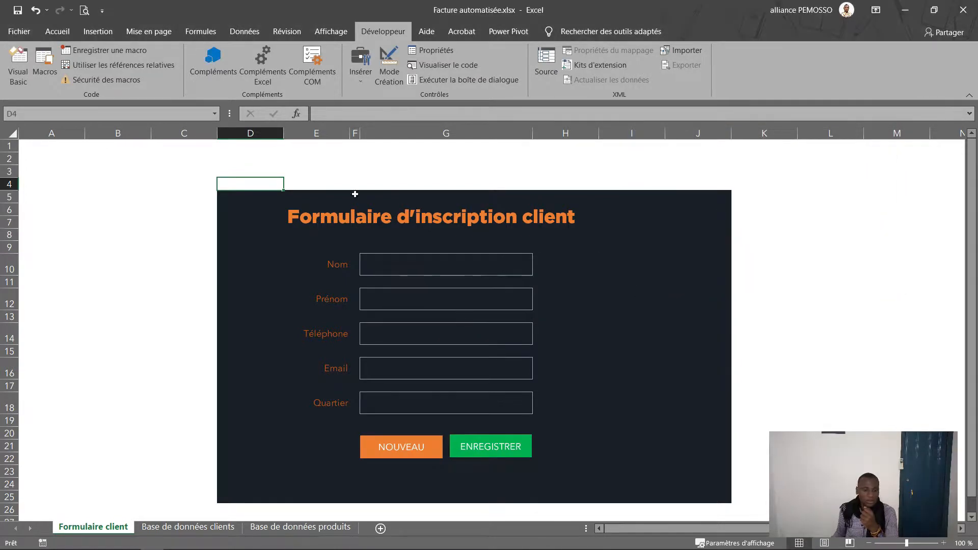
# Step: Delete the Nouveau_Client and Supprimer_InfoClient macros, leaving only Save_client
pyautogui.click(41, 57)
pyautogui.click(859, 177)
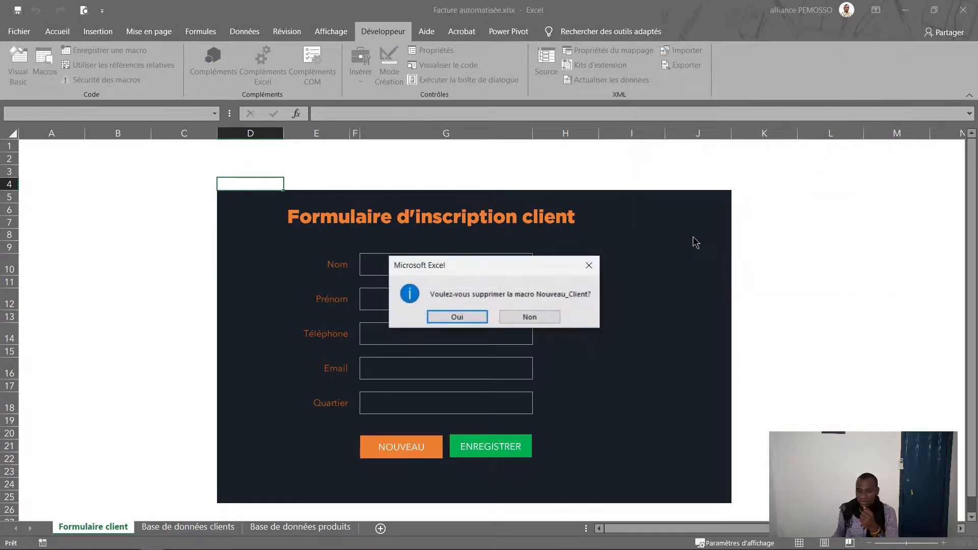
pyautogui.click(471, 315)
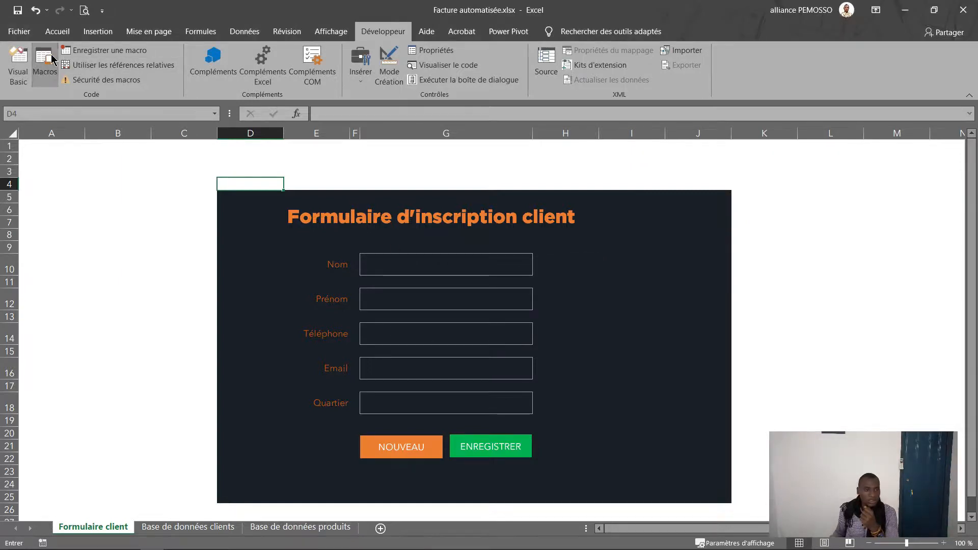
pyautogui.click(51, 60)
pyautogui.click(775, 120)
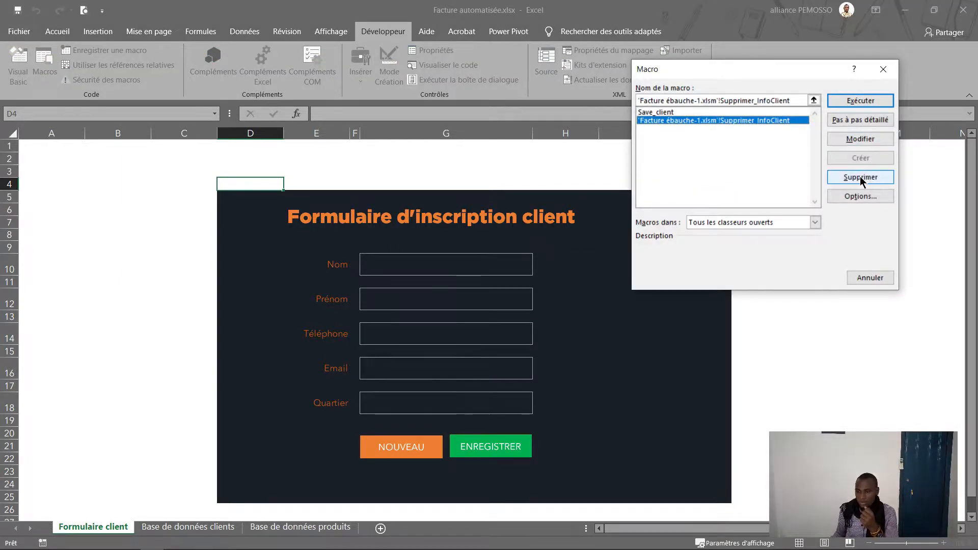
pyautogui.click(860, 177)
pyautogui.click(458, 316)
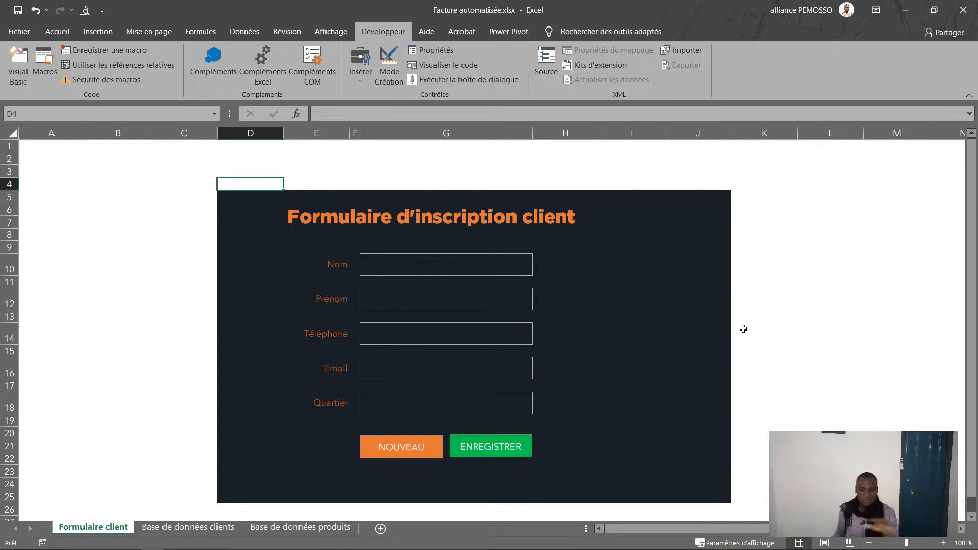
pyautogui.click(42, 69)
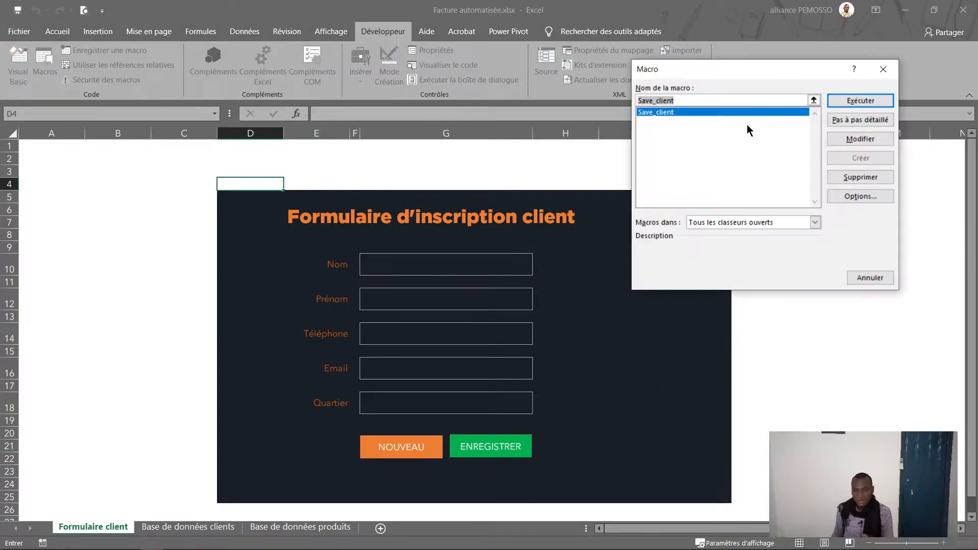
pyautogui.click(871, 278)
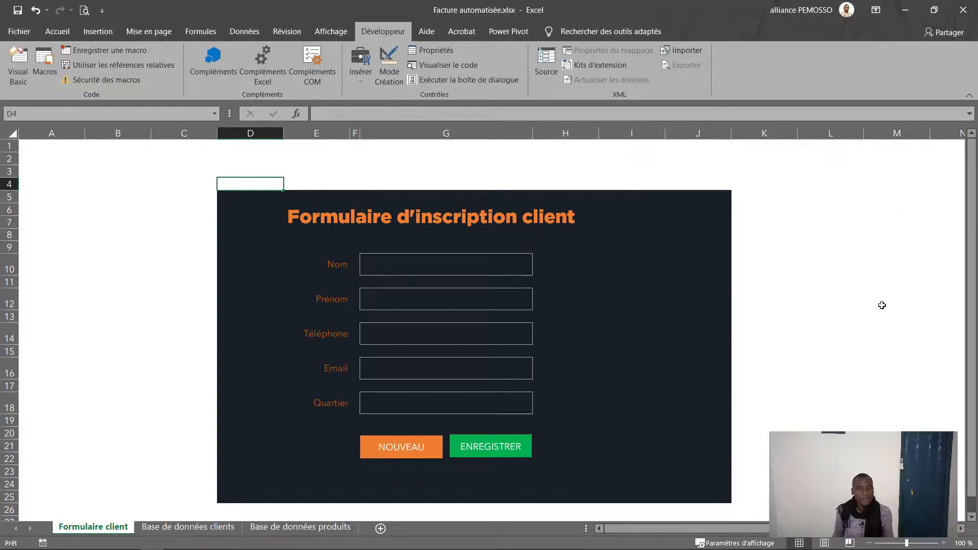
pyautogui.click(486, 437)
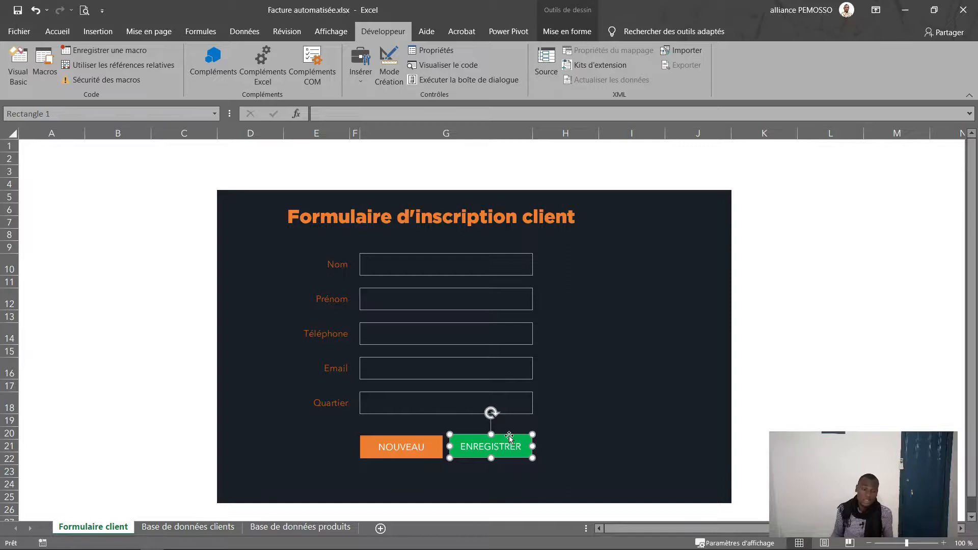
# Step: Assign the Save_client macro to the ENREGISTRER shape on the form
pyautogui.rightClick(509, 436)
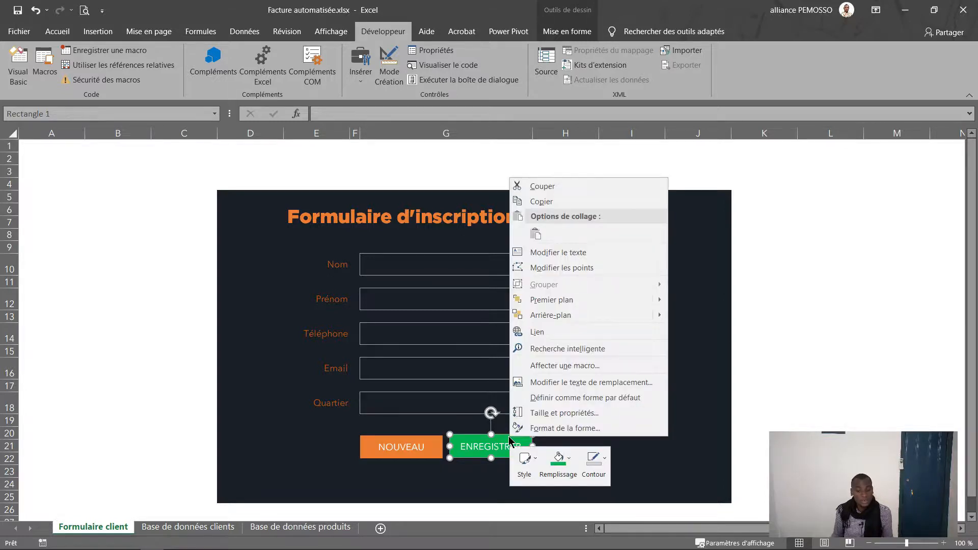
pyautogui.click(560, 366)
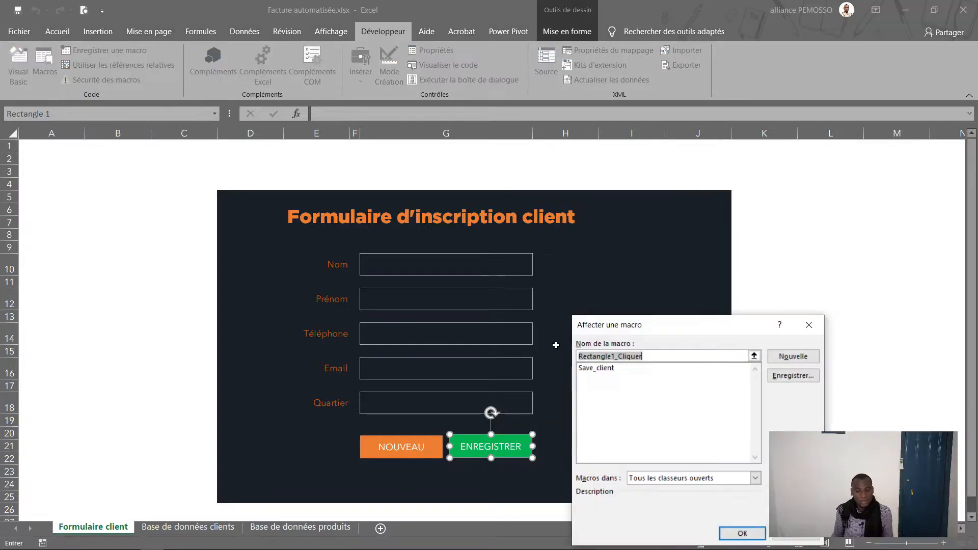
pyautogui.click(599, 371)
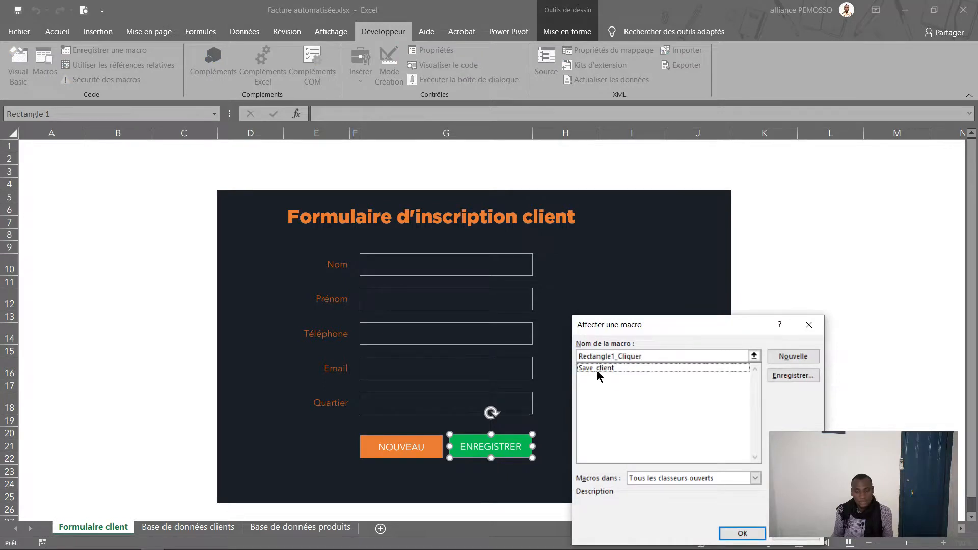
pyautogui.click(601, 369)
pyautogui.click(742, 533)
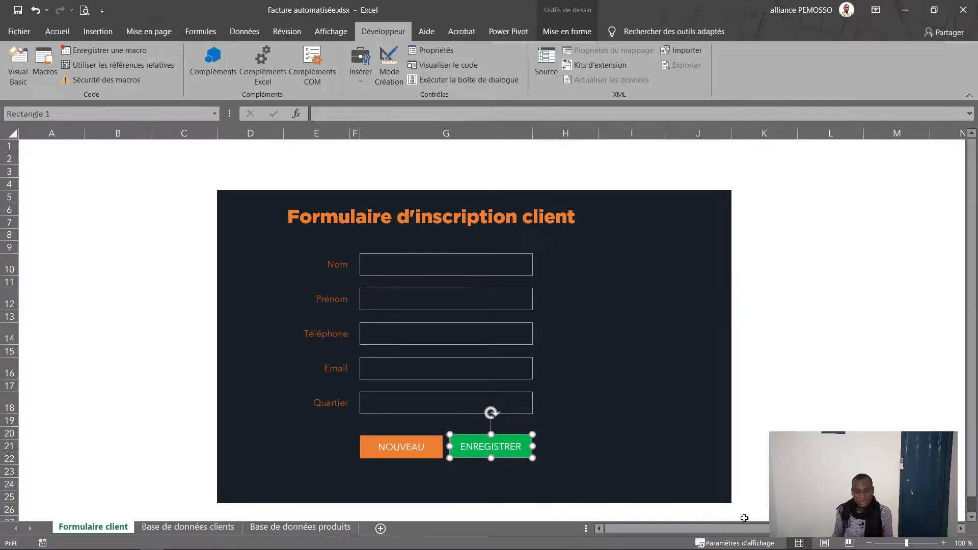
pyautogui.click(757, 433)
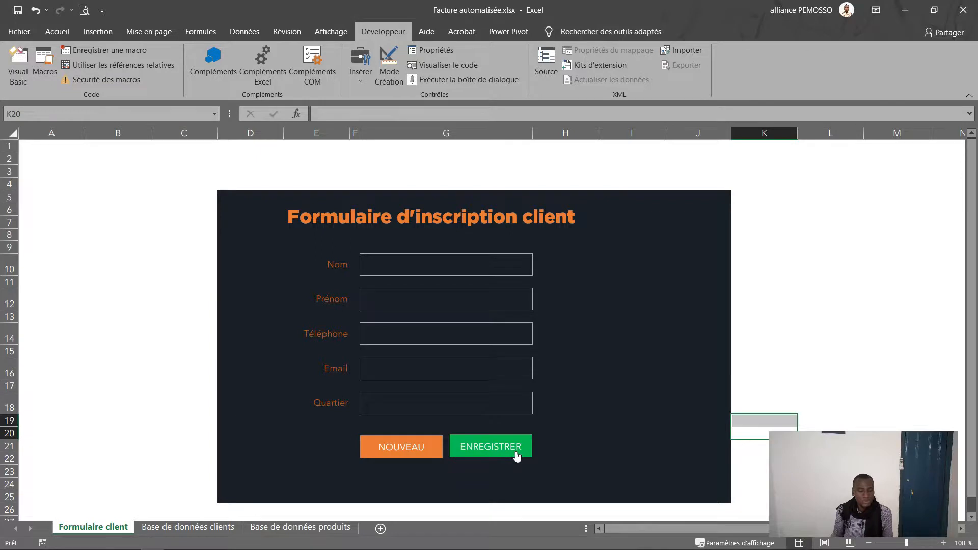
# Step: Enter a sample client's surname, first name, phone number, e-mail address and Quartier in the form fields
pyautogui.click(439, 263)
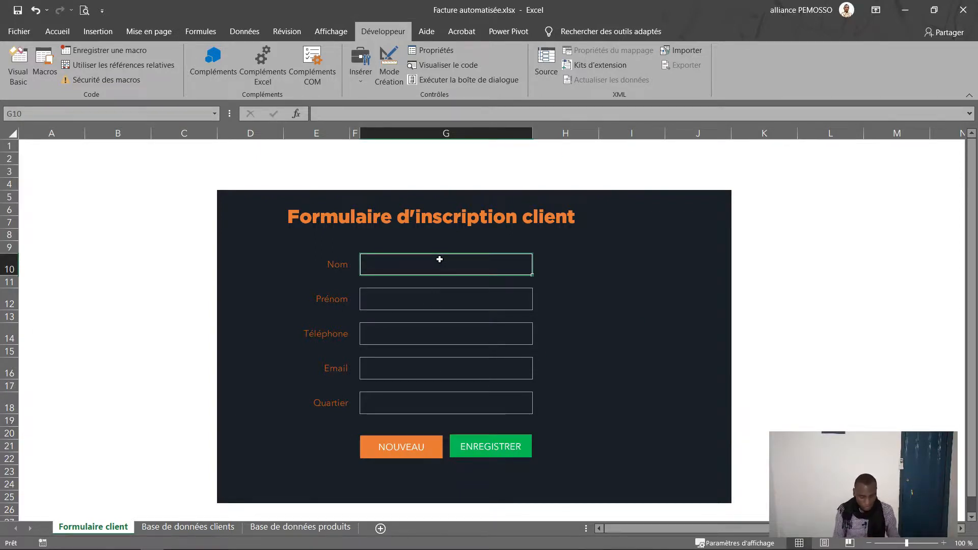
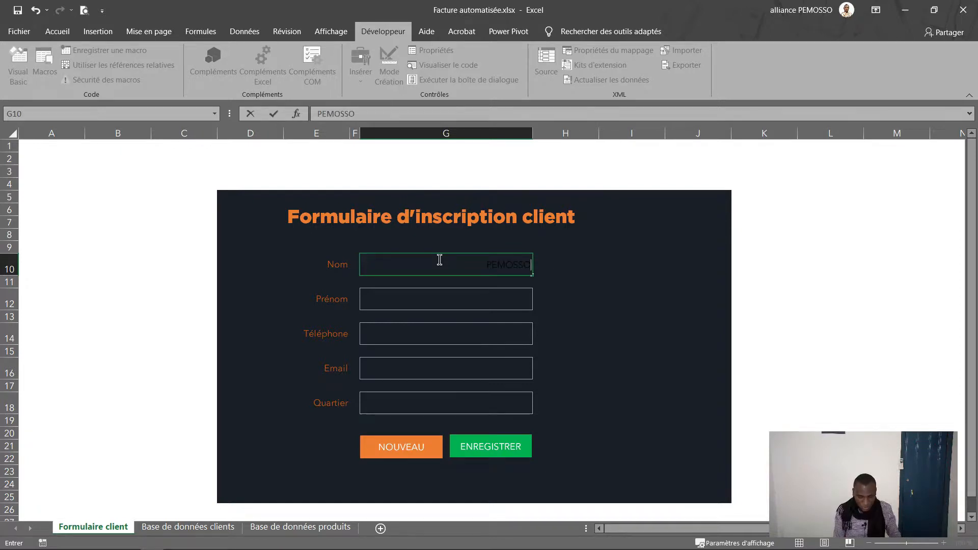
pyautogui.press('Return')
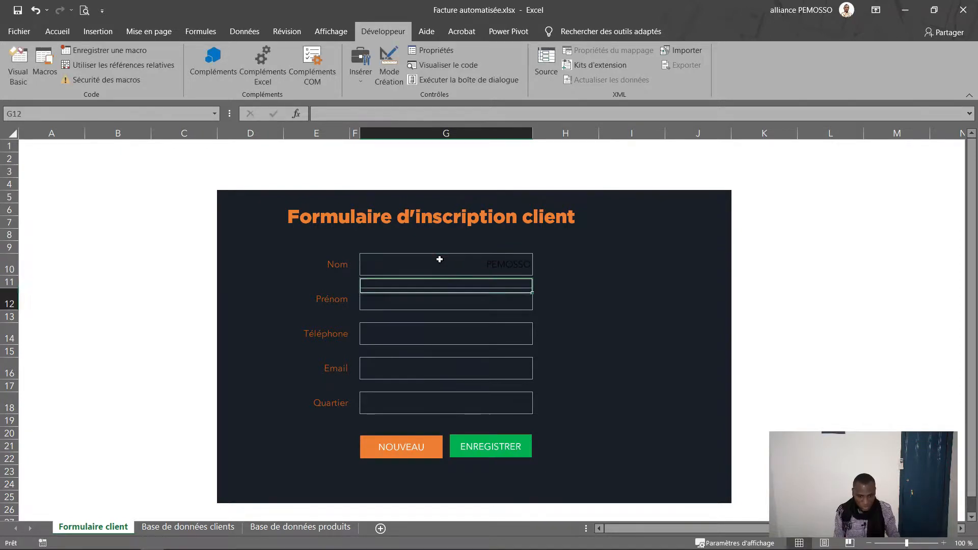
pyautogui.press('Return')
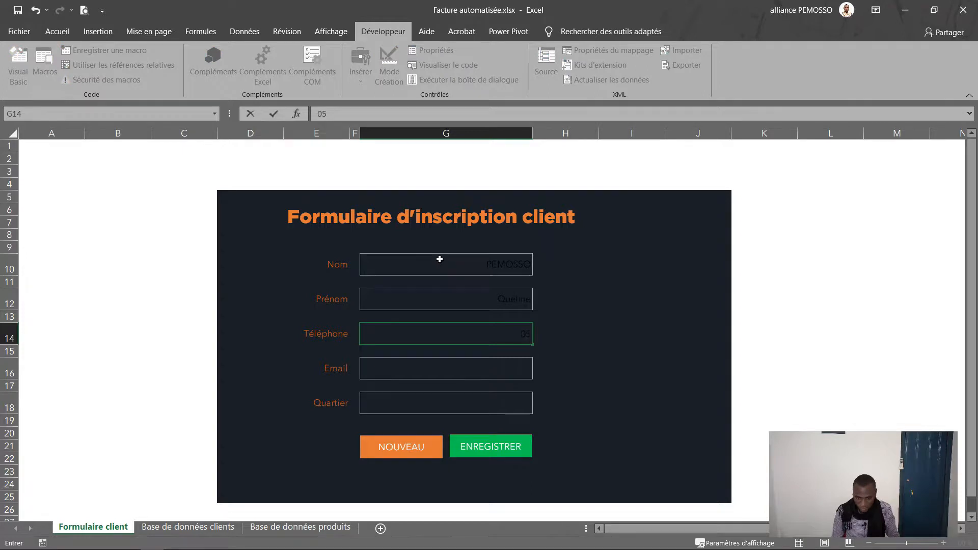
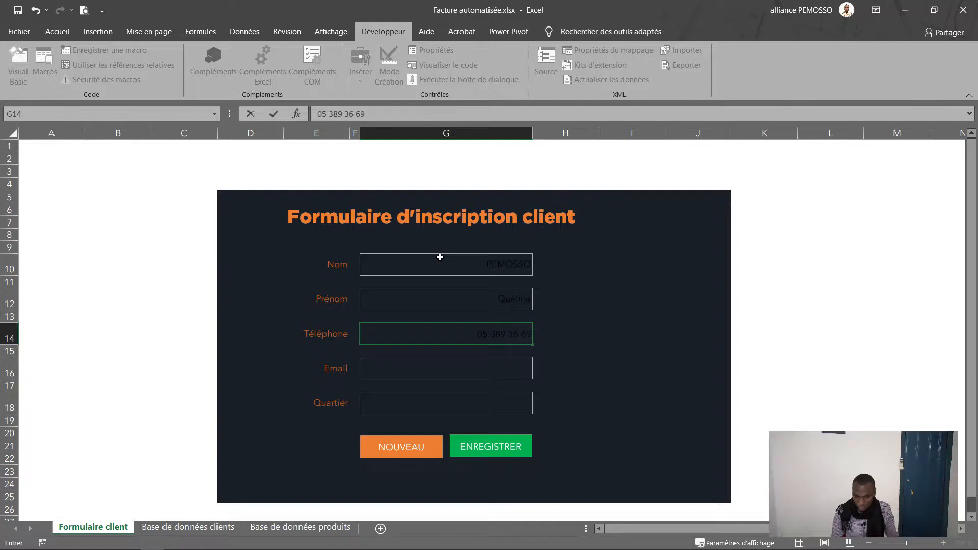
pyautogui.click(433, 373)
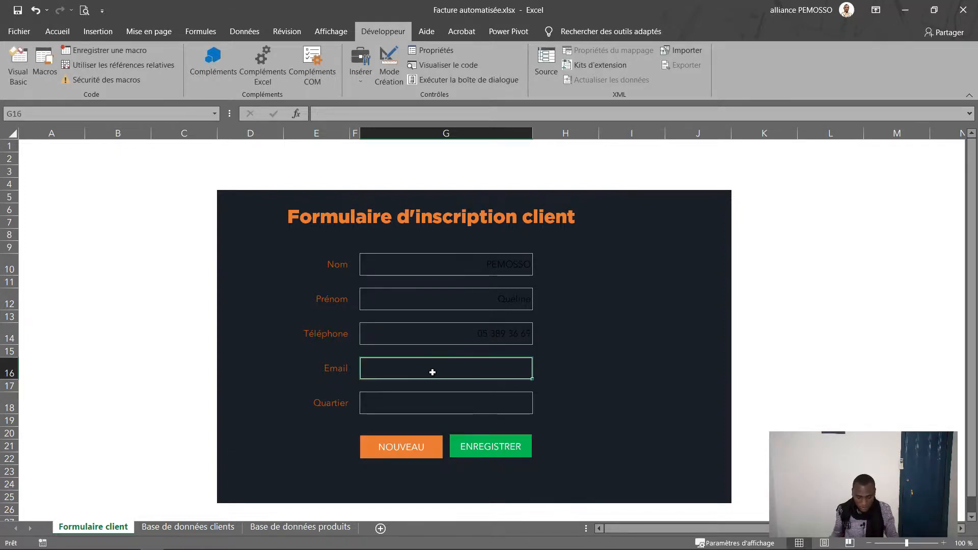
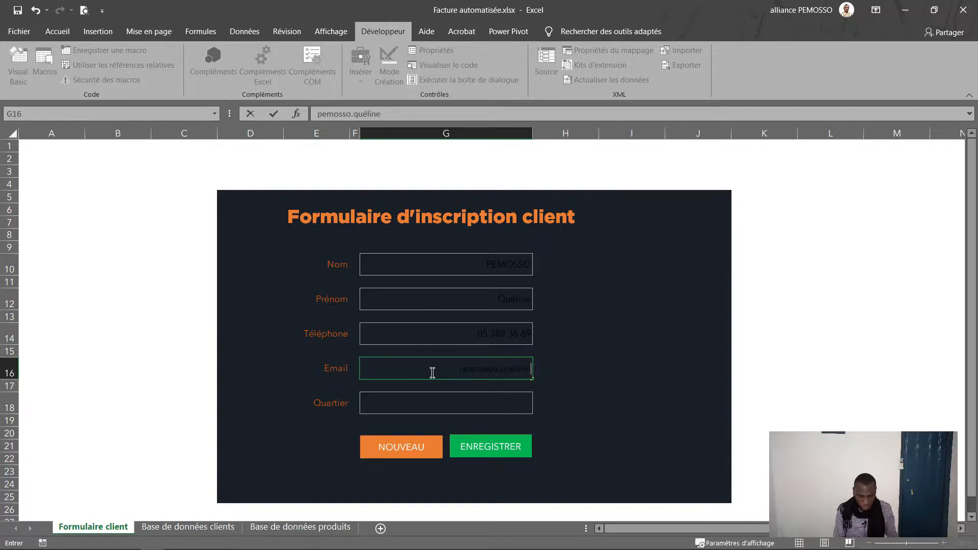
pyautogui.press('Return')
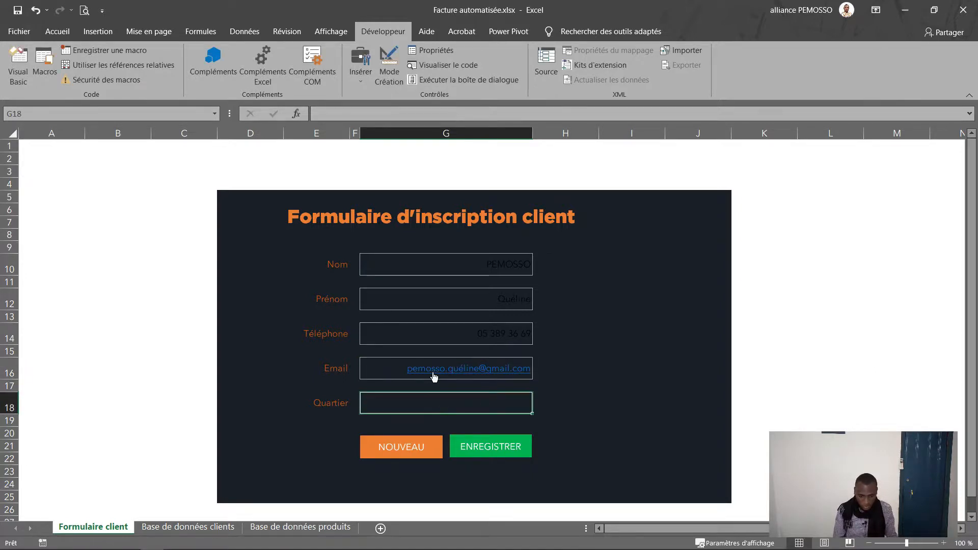
pyautogui.write('M')
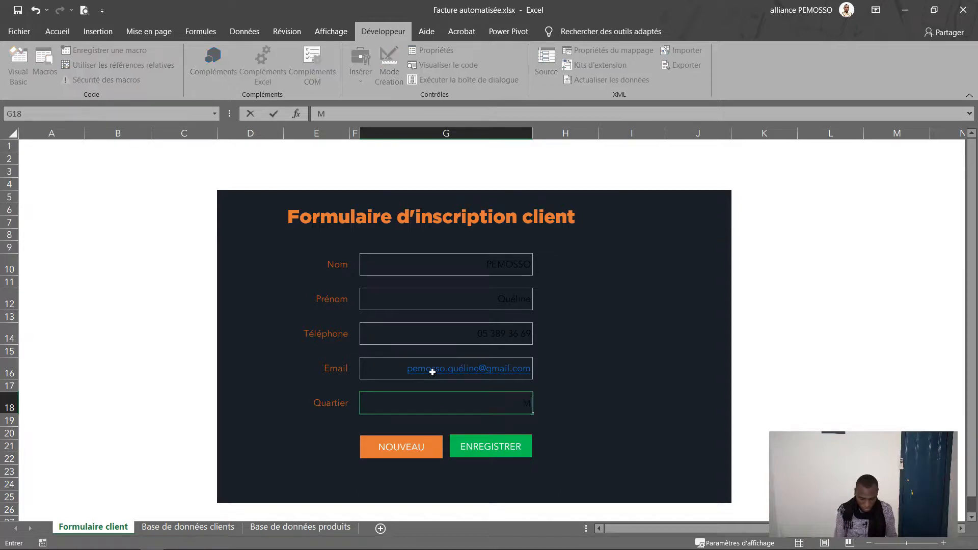
pyautogui.write('oungali')
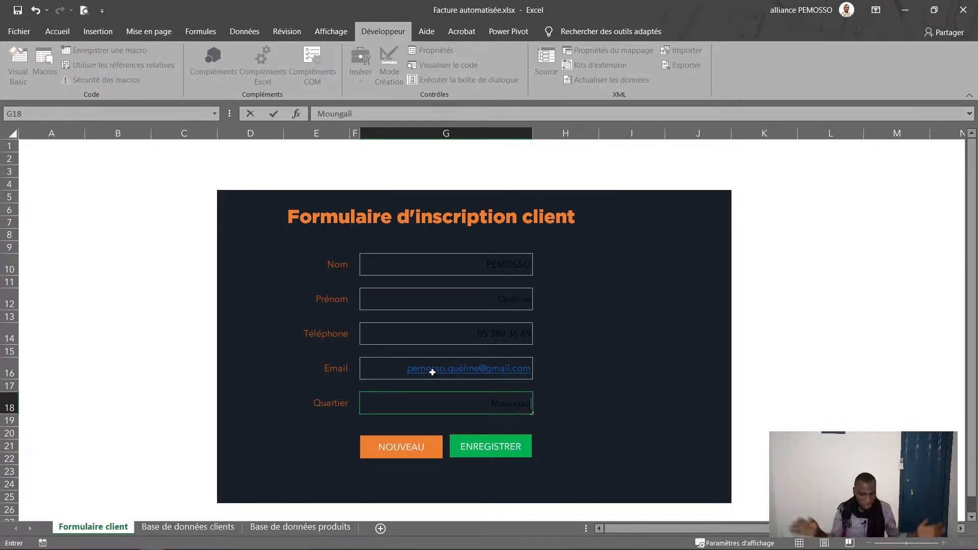
# Step: Make the five form fields' text left-aligned and white, then save the client with ENREGISTRER
pyautogui.click(490, 270)
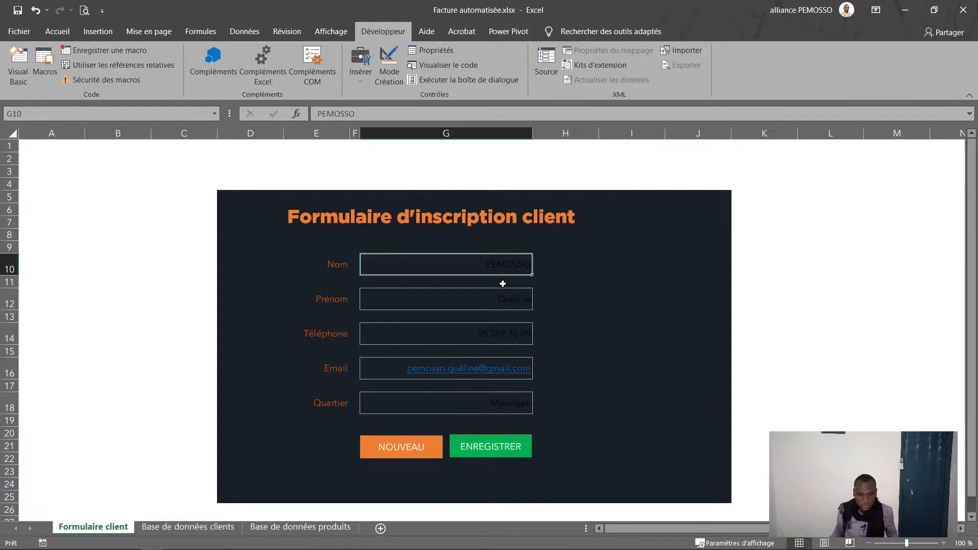
pyautogui.keyDown('ctrl'); pyautogui.click(502, 293); pyautogui.keyUp('ctrl')
pyautogui.keyDown('ctrl'); pyautogui.click(499, 342); pyautogui.keyUp('ctrl')
pyautogui.keyDown('ctrl'); pyautogui.click(394, 368); pyautogui.keyUp('ctrl')
pyautogui.keyDown('ctrl'); pyautogui.click(399, 405); pyautogui.keyUp('ctrl')
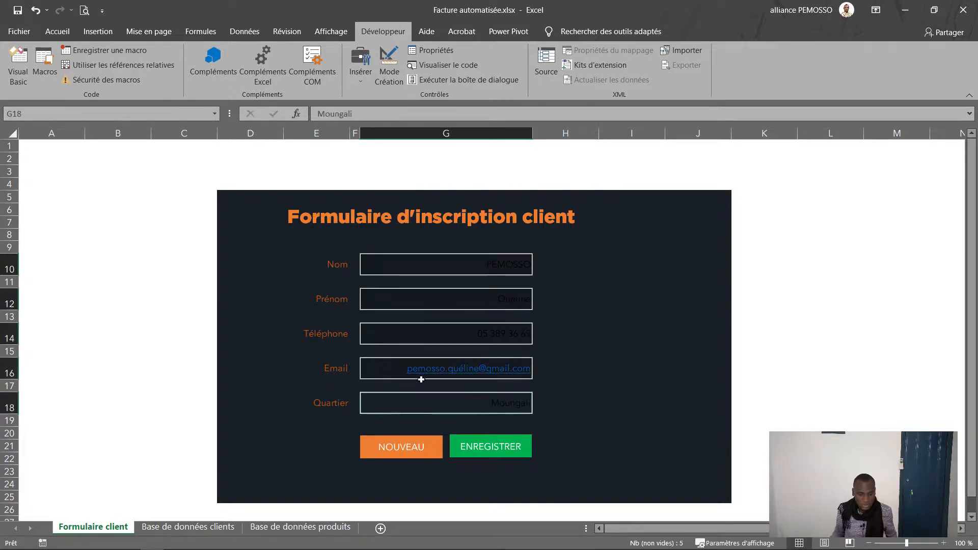
pyautogui.click(58, 32)
pyautogui.click(234, 75)
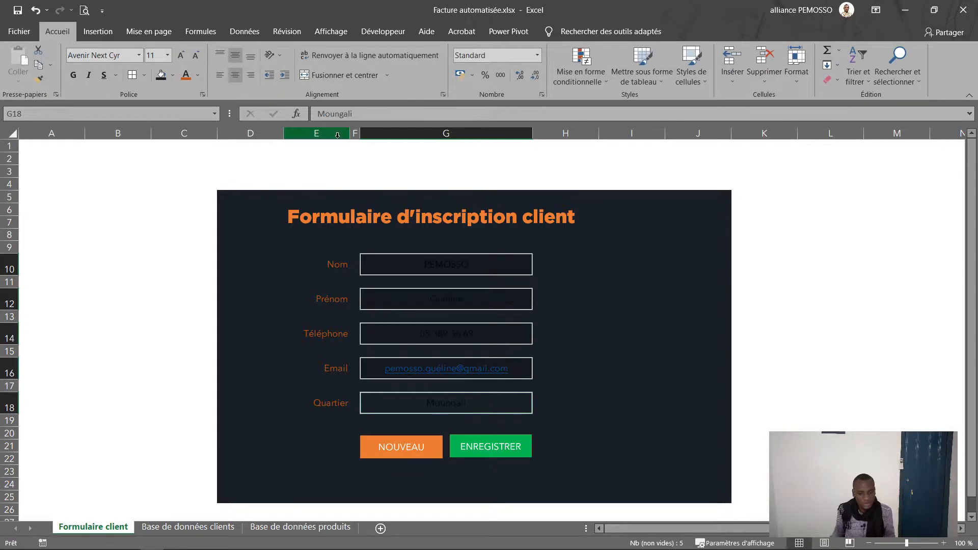
pyautogui.click(220, 75)
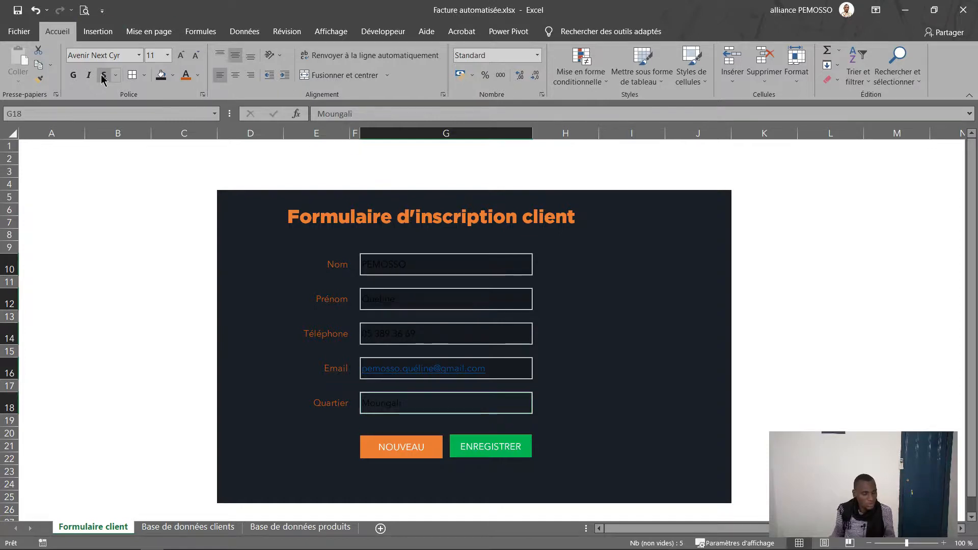
pyautogui.click(198, 75)
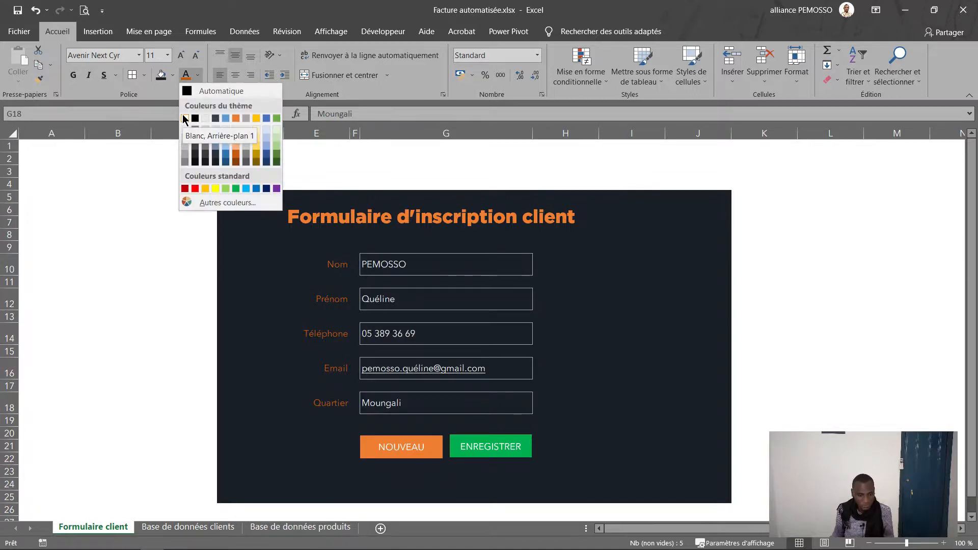
pyautogui.click(185, 118)
pyautogui.click(798, 285)
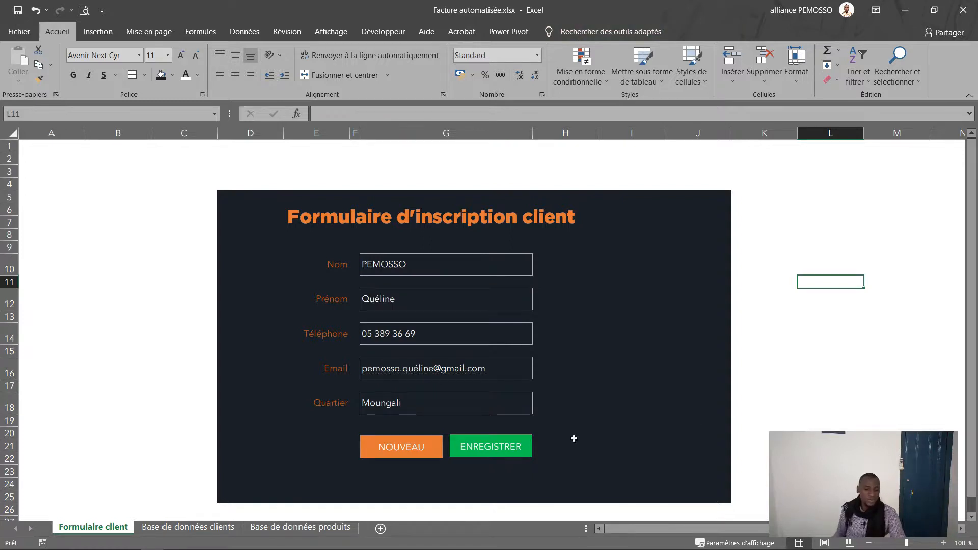
pyautogui.click(505, 458)
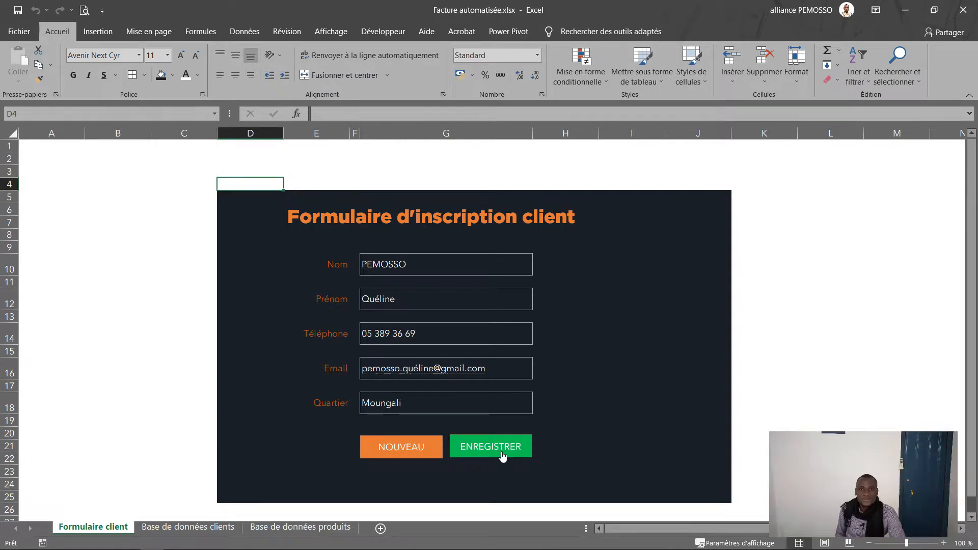
# Step: Delete the empty row 3 from the clients table and go back to Formulaire client
pyautogui.click(154, 528)
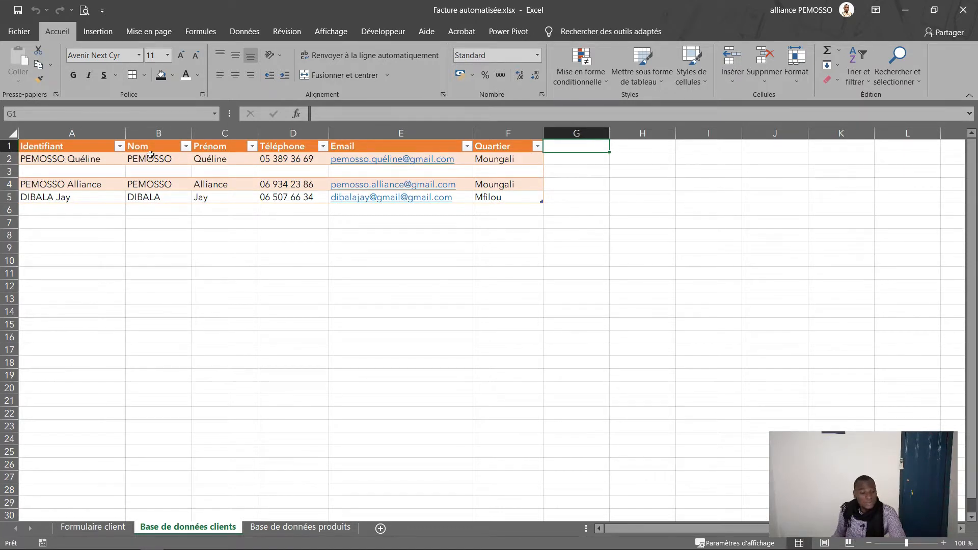
pyautogui.rightClick(32, 172)
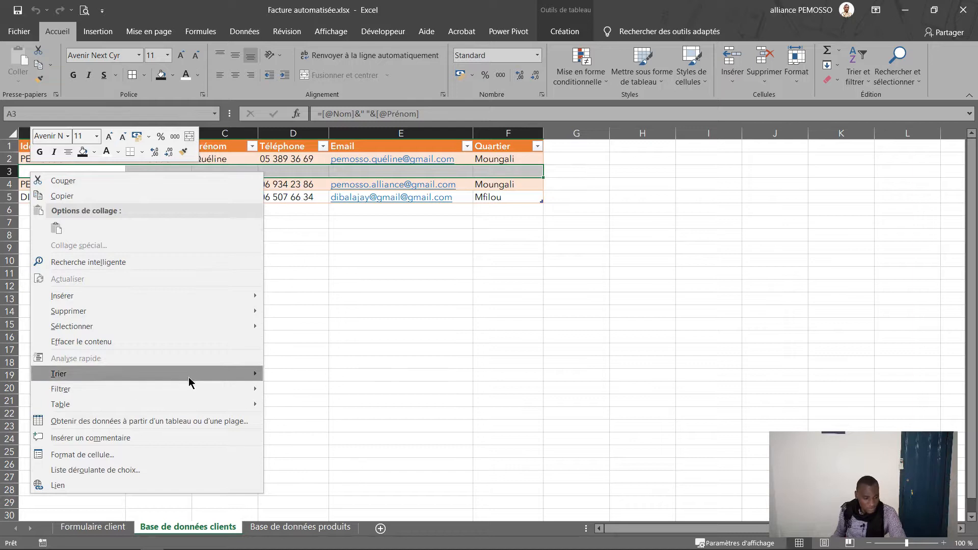
pyautogui.moveTo(195, 311)
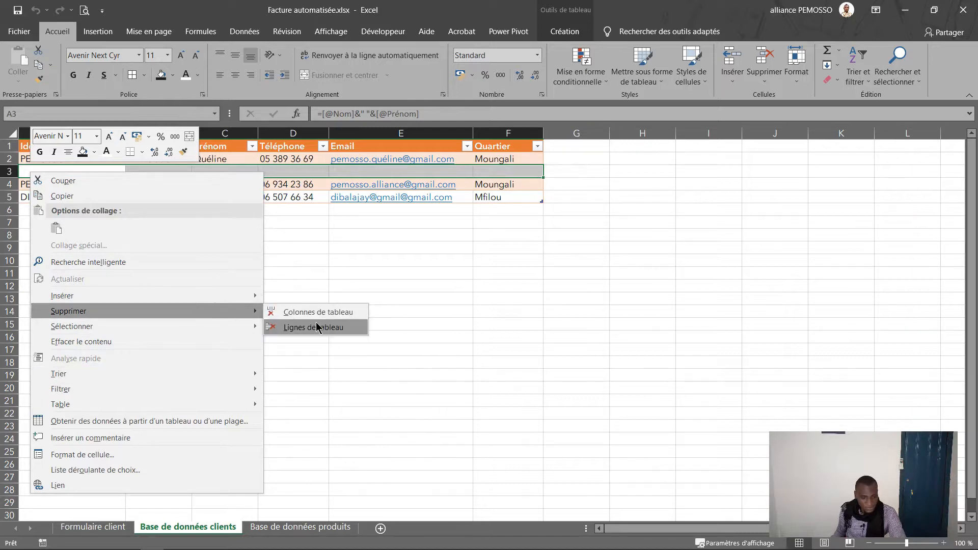
pyautogui.click(316, 327)
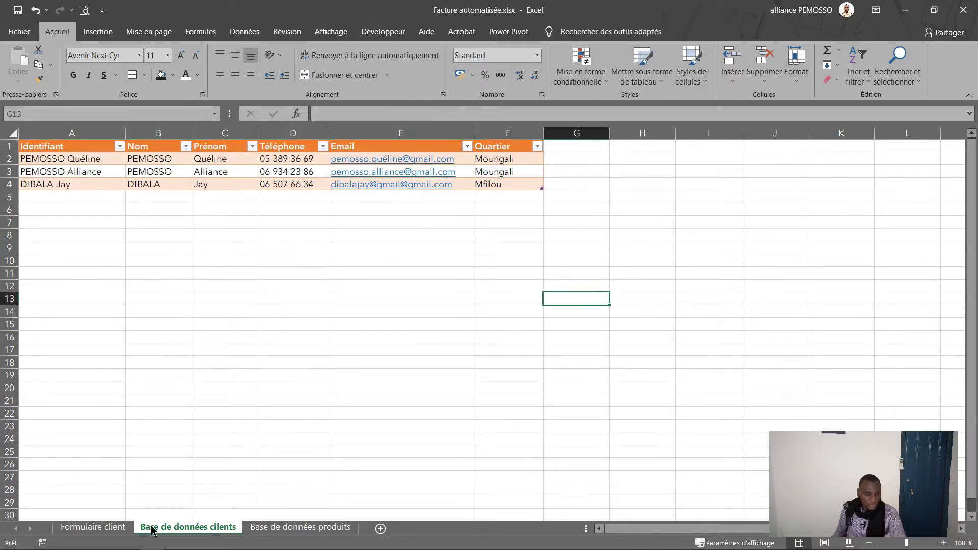
pyautogui.click(102, 516)
pyautogui.click(102, 526)
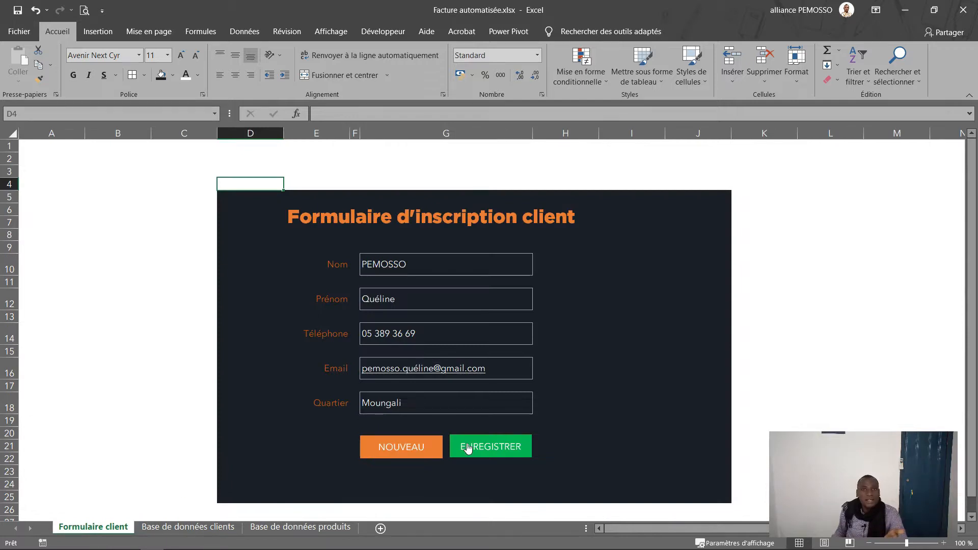
# Step: Start recording a new macro named New_client
pyautogui.keyDown('ctrl'); pyautogui.click(410, 453); pyautogui.keyUp('ctrl')
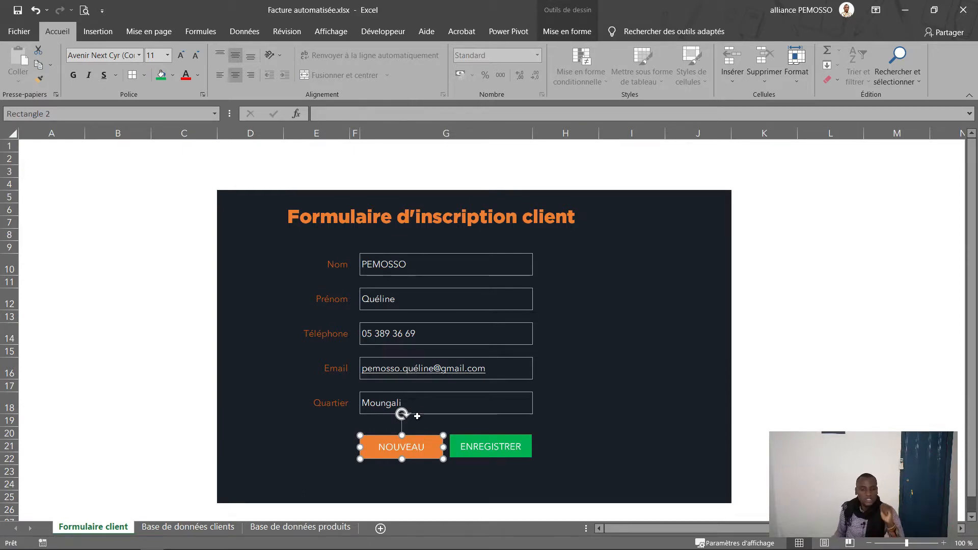
pyautogui.click(239, 181)
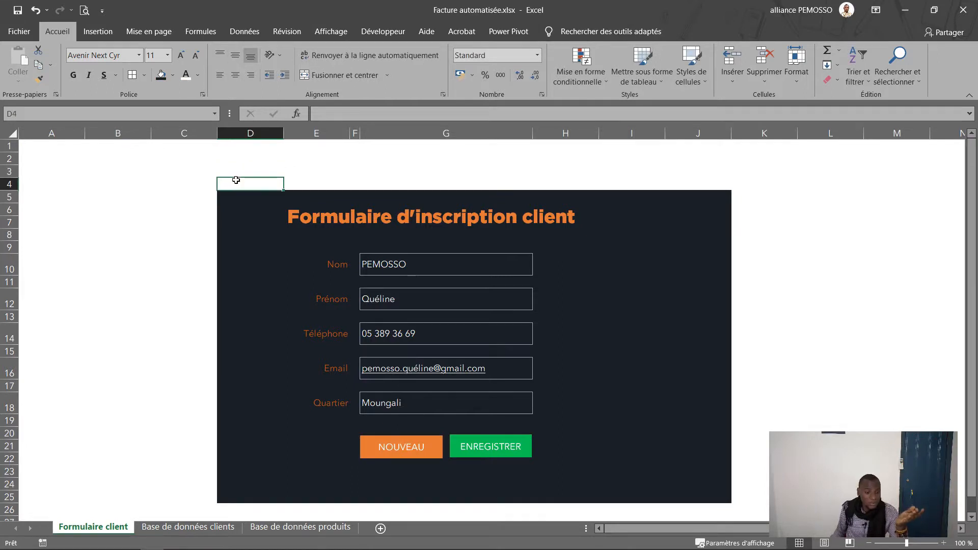
pyautogui.click(383, 31)
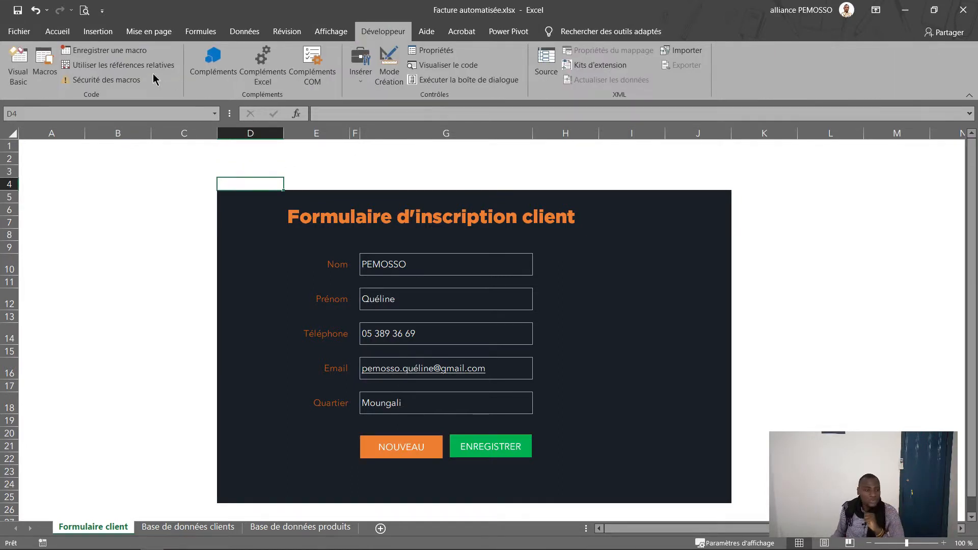
pyautogui.click(113, 52)
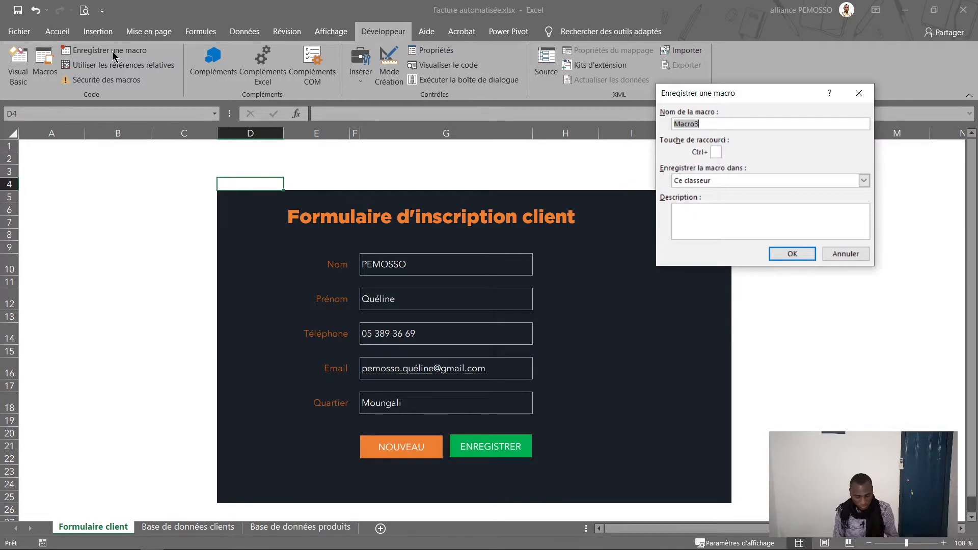
pyautogui.write('Del_')
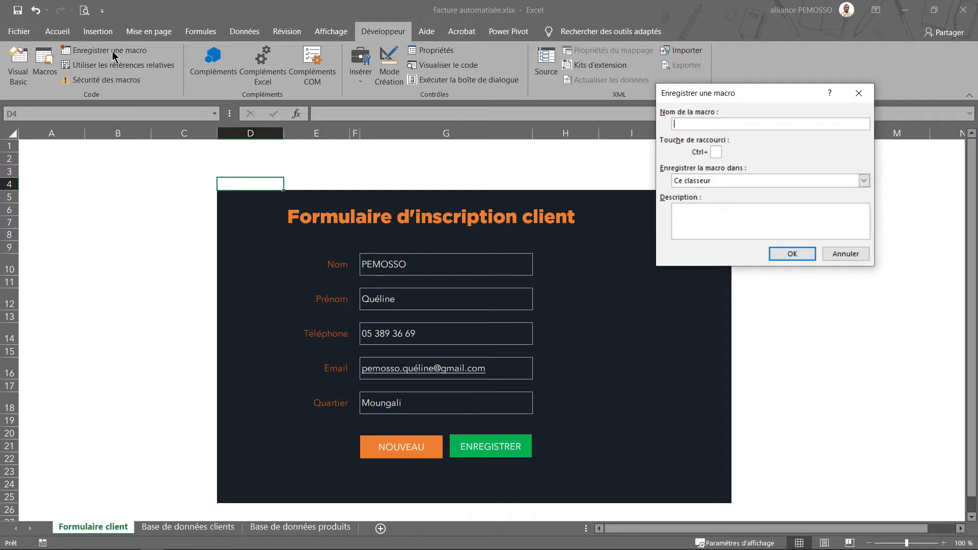
pyautogui.write('client')
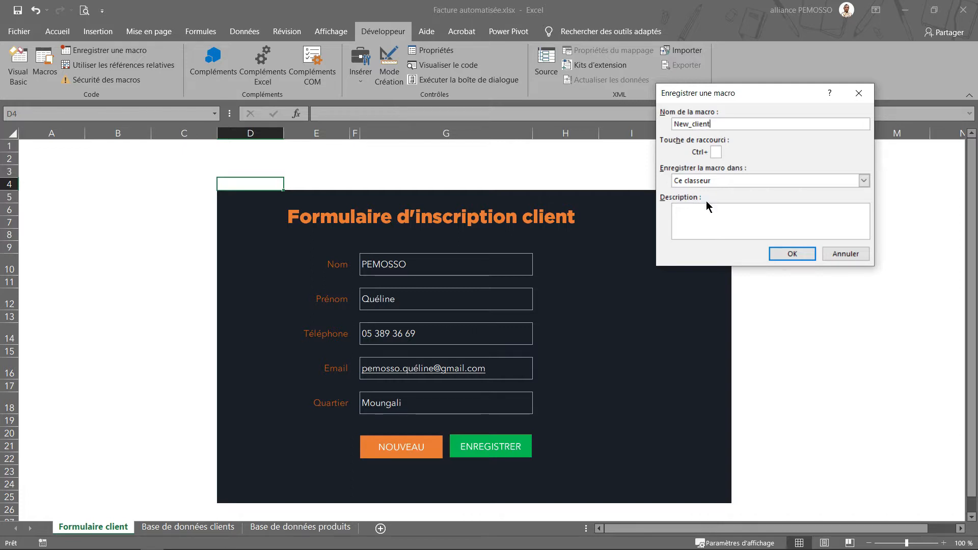
pyautogui.click(804, 253)
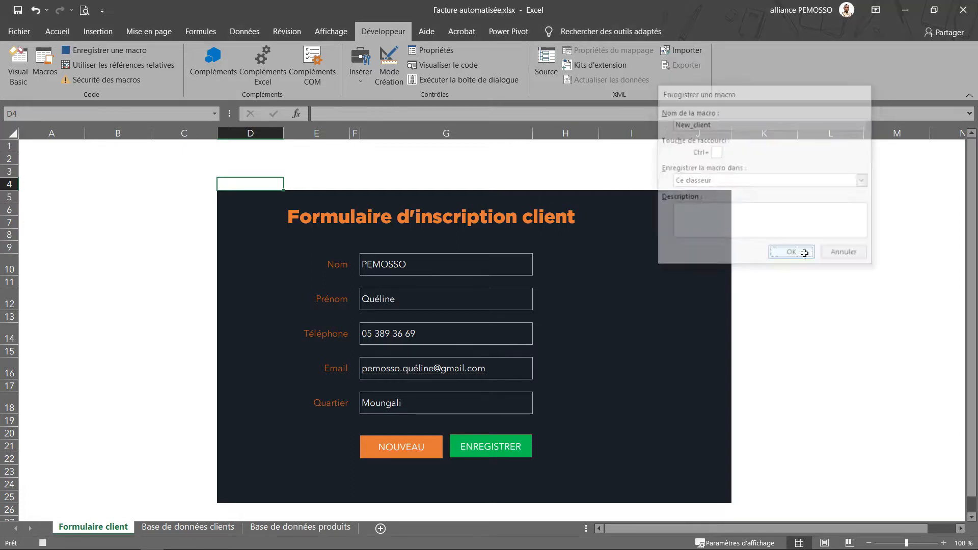
# Step: Clear the fields G10, G12, G14, G16 and G18, select D4, and stop recording
pyautogui.click(470, 267)
pyautogui.click(461, 303)
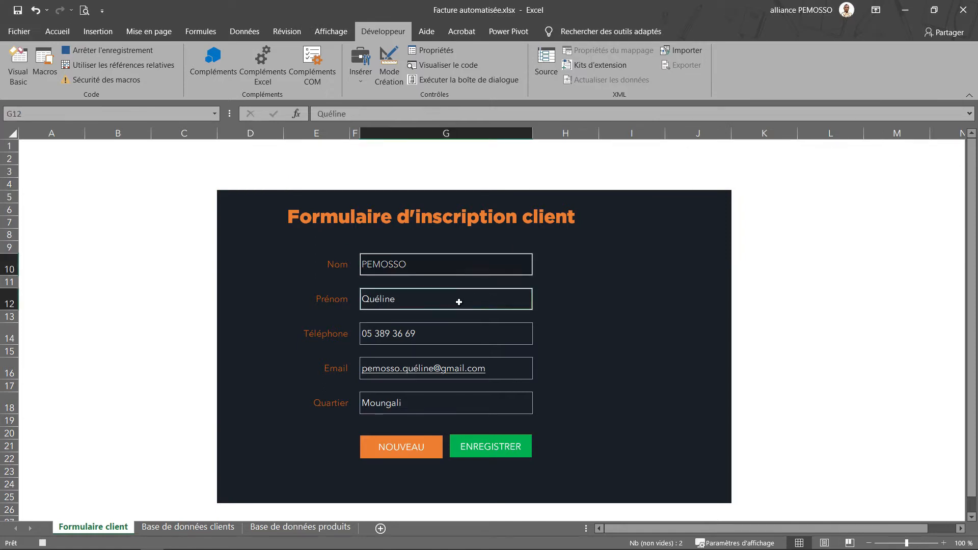
pyautogui.click(456, 335)
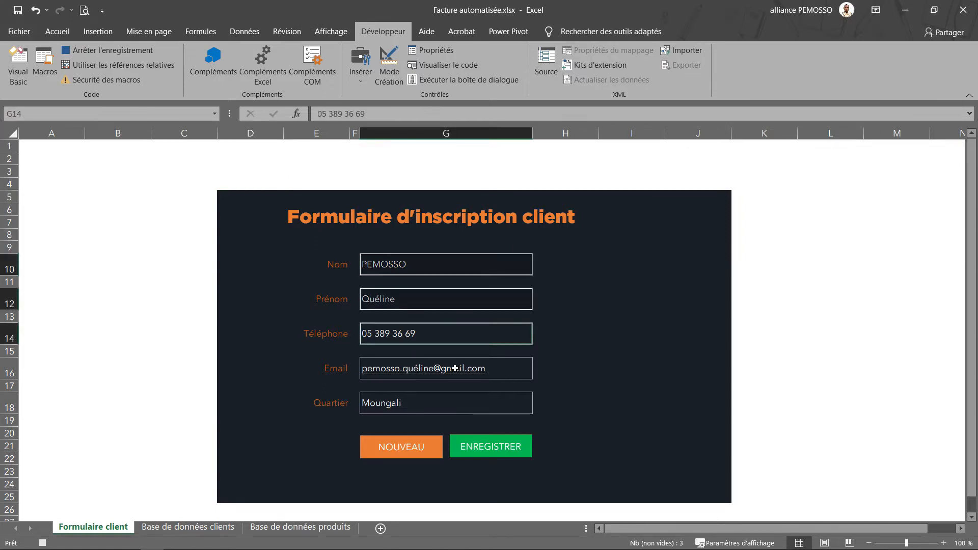
pyautogui.click(511, 368)
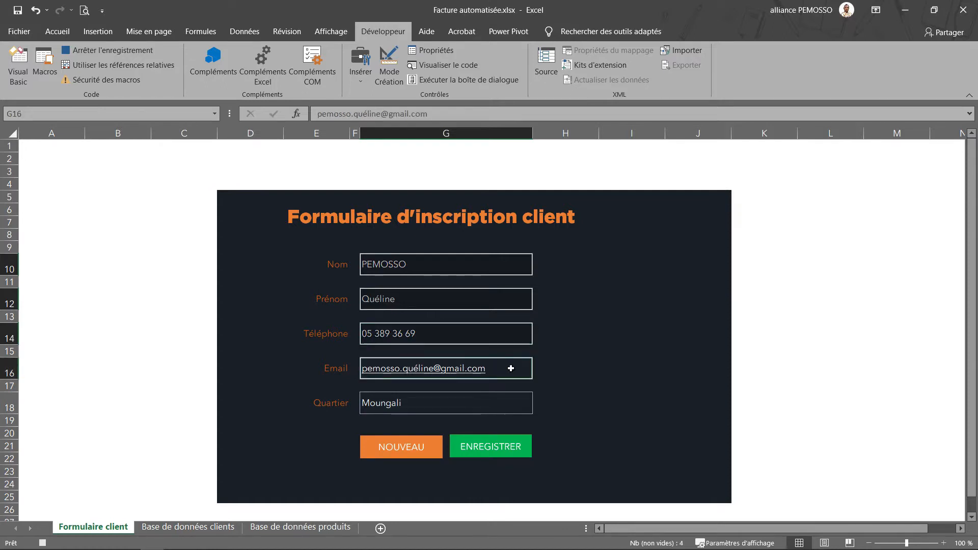
pyautogui.click(481, 403)
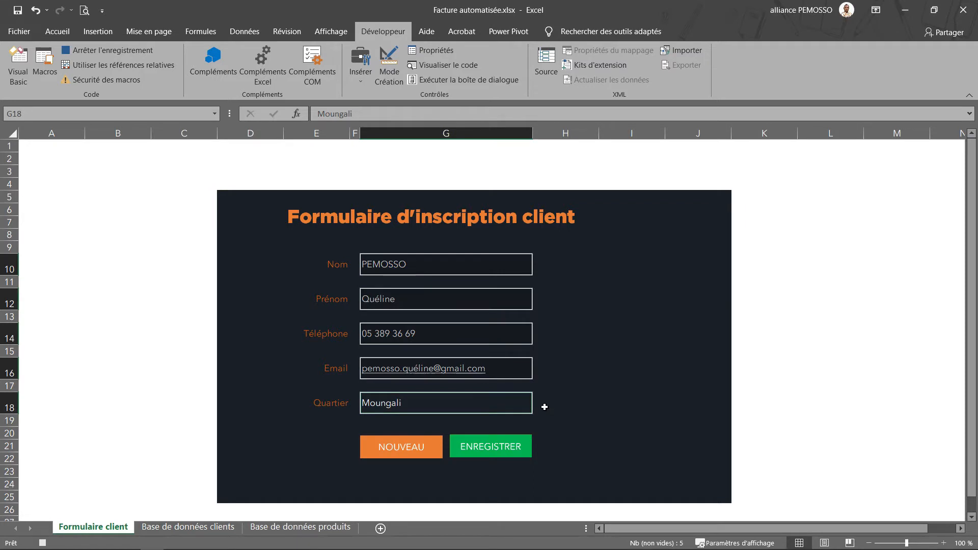
pyautogui.press('Delete')
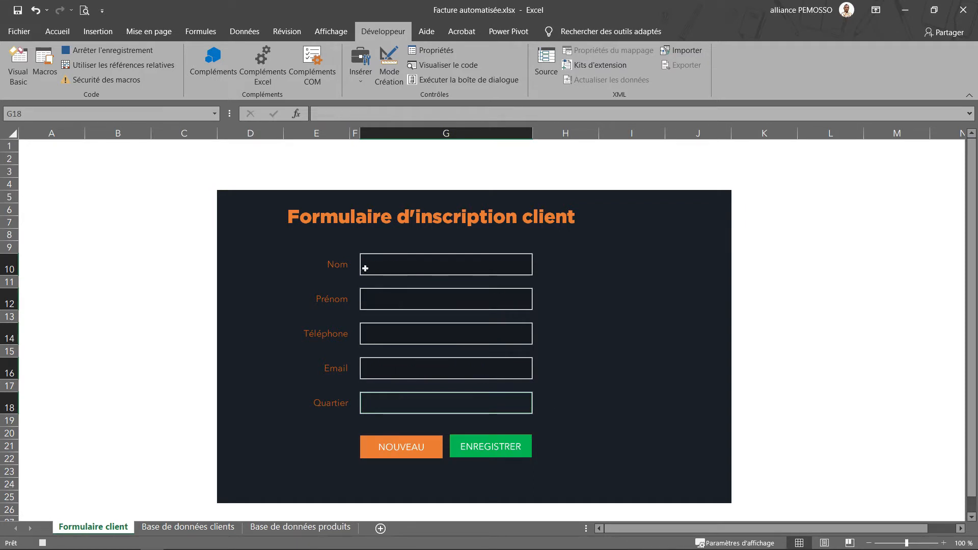
pyautogui.click(226, 188)
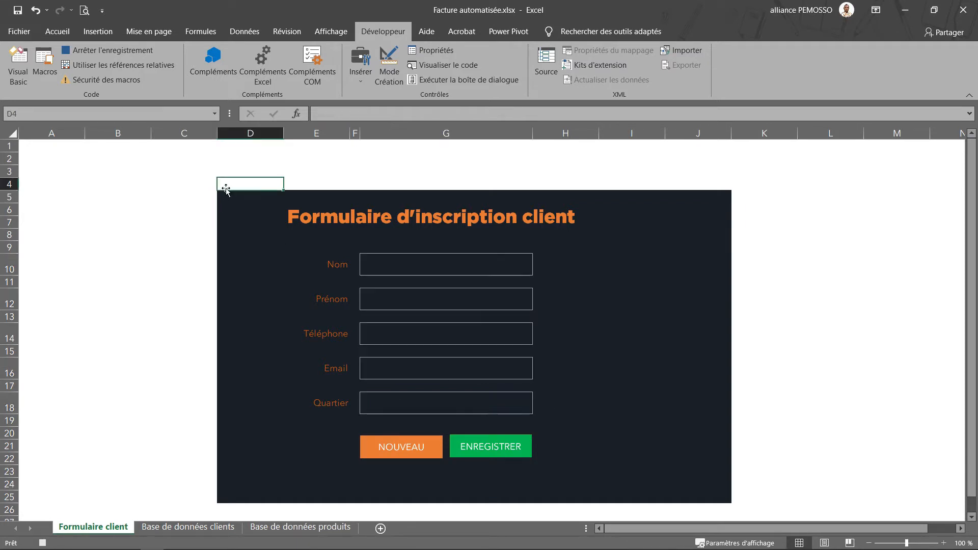
pyautogui.click(133, 51)
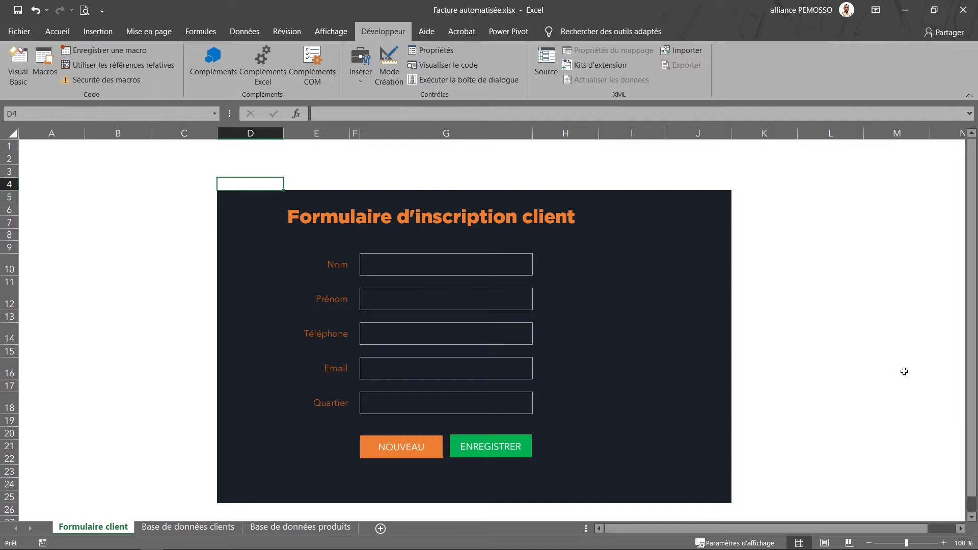
# Step: Assign the New_client macro to the NOUVEAU shape
pyautogui.rightClick(435, 445)
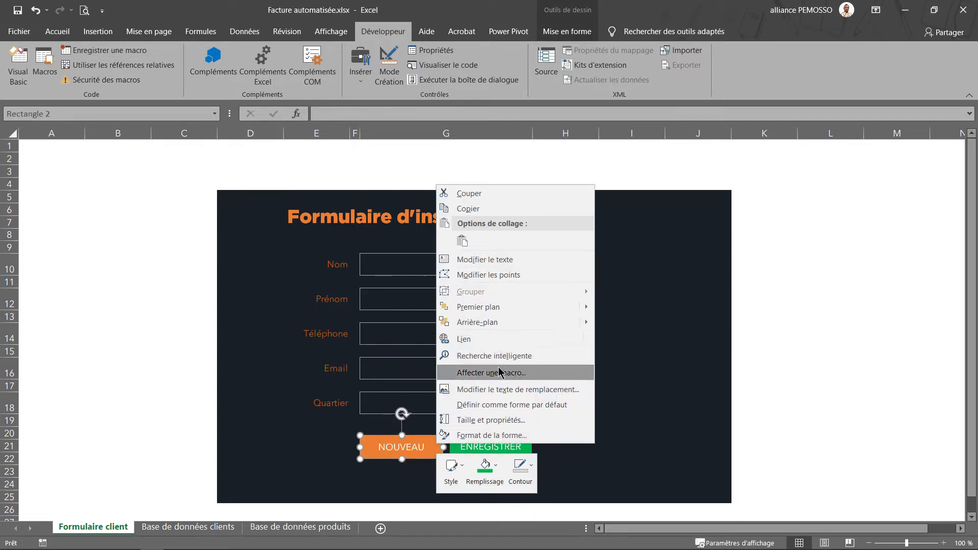
pyautogui.click(522, 373)
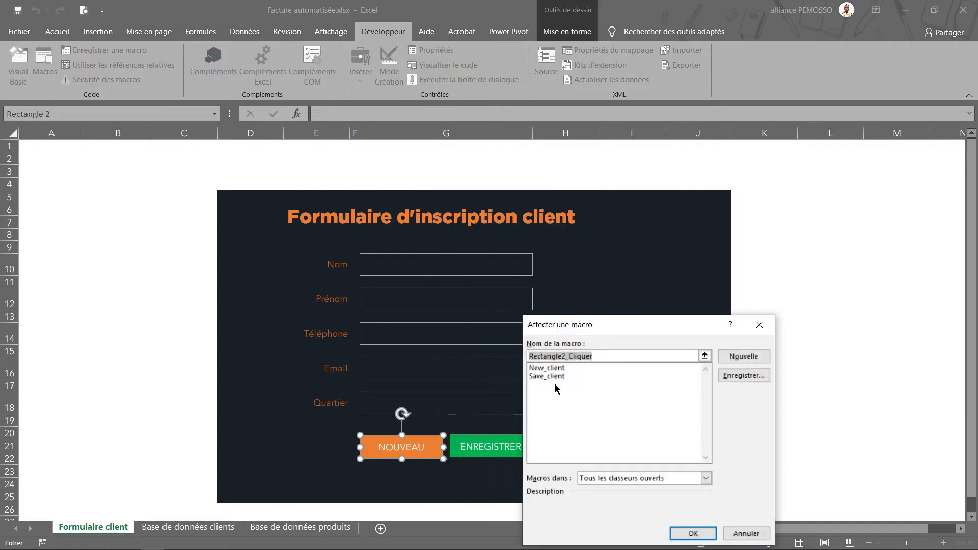
pyautogui.click(543, 368)
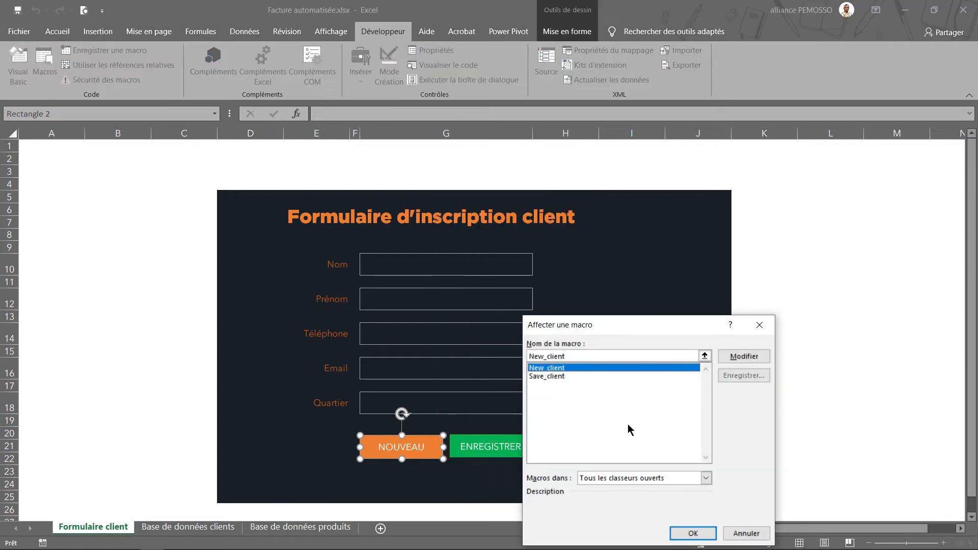
pyautogui.click(691, 533)
# Step: Type test entries in all five form fields and clear them with NOUVEAU
pyautogui.click(409, 261)
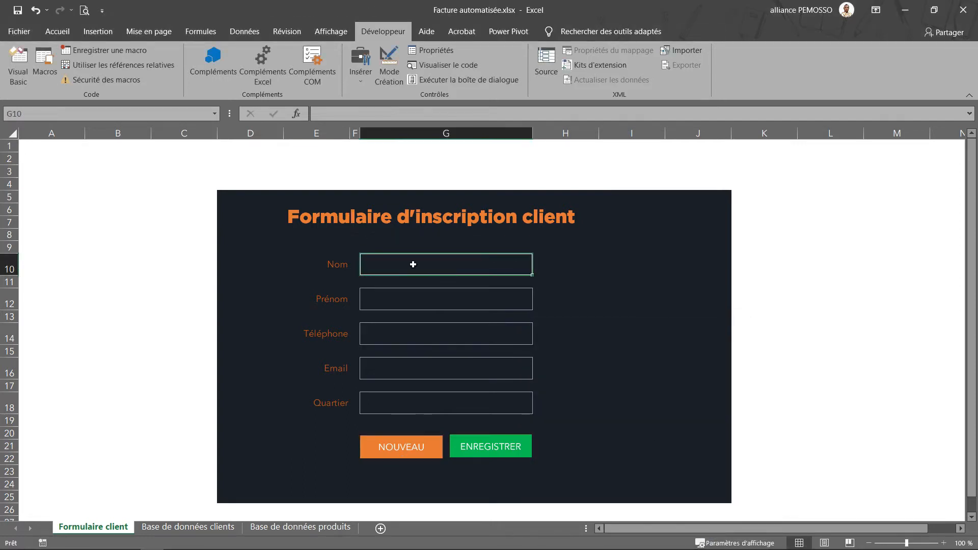
pyautogui.write('cb')
pyautogui.click(418, 298)
pyautogui.write('df')
pyautogui.click(406, 326)
pyautogui.write('df')
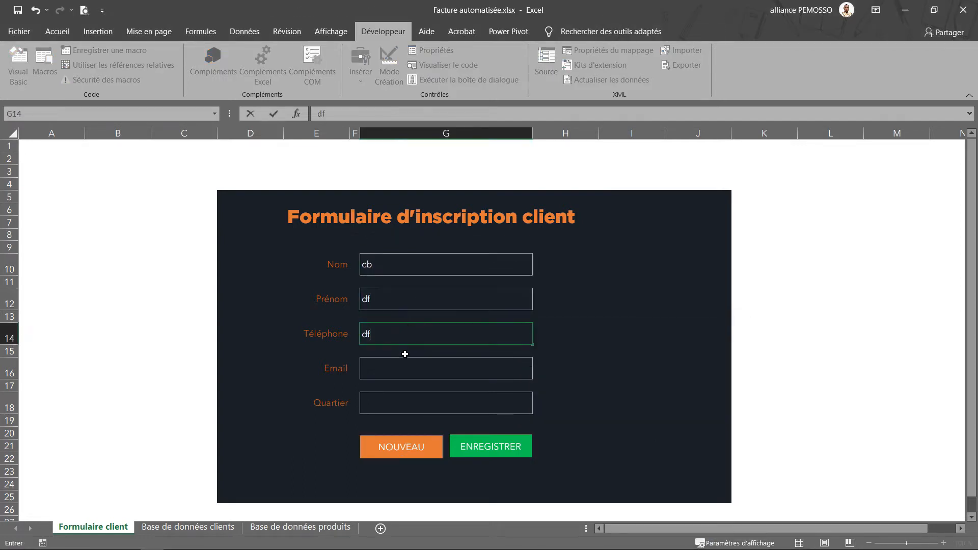
pyautogui.click(402, 364)
pyautogui.write('df')
pyautogui.click(397, 398)
pyautogui.write('sd')
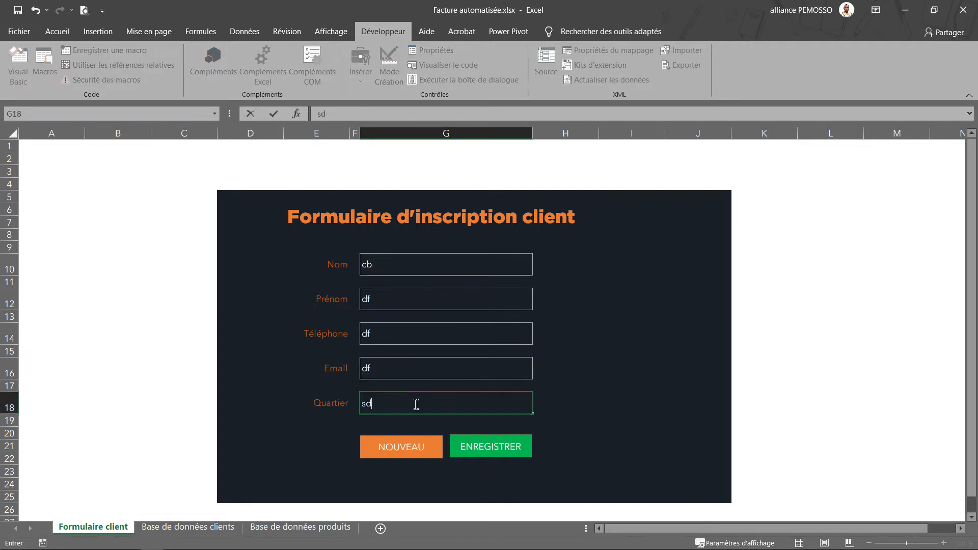
pyautogui.click(406, 453)
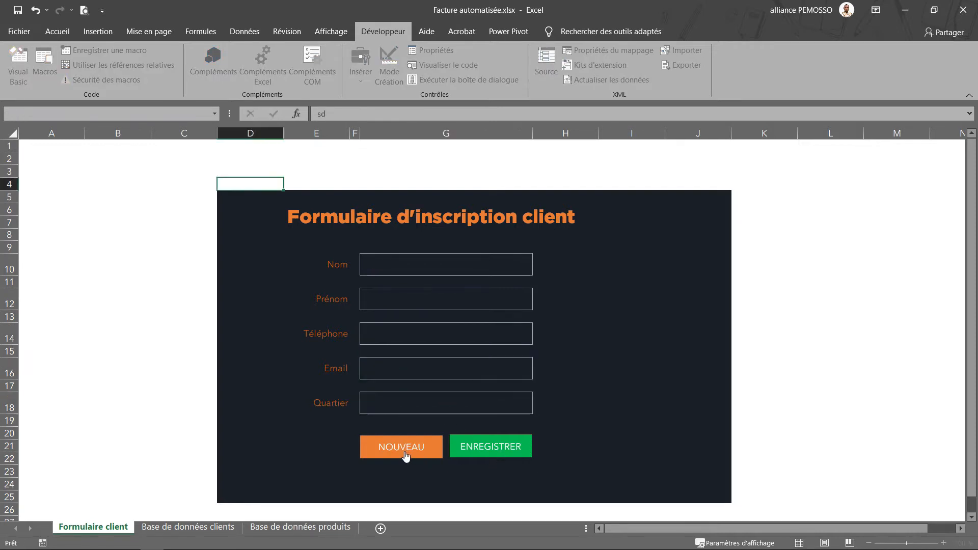